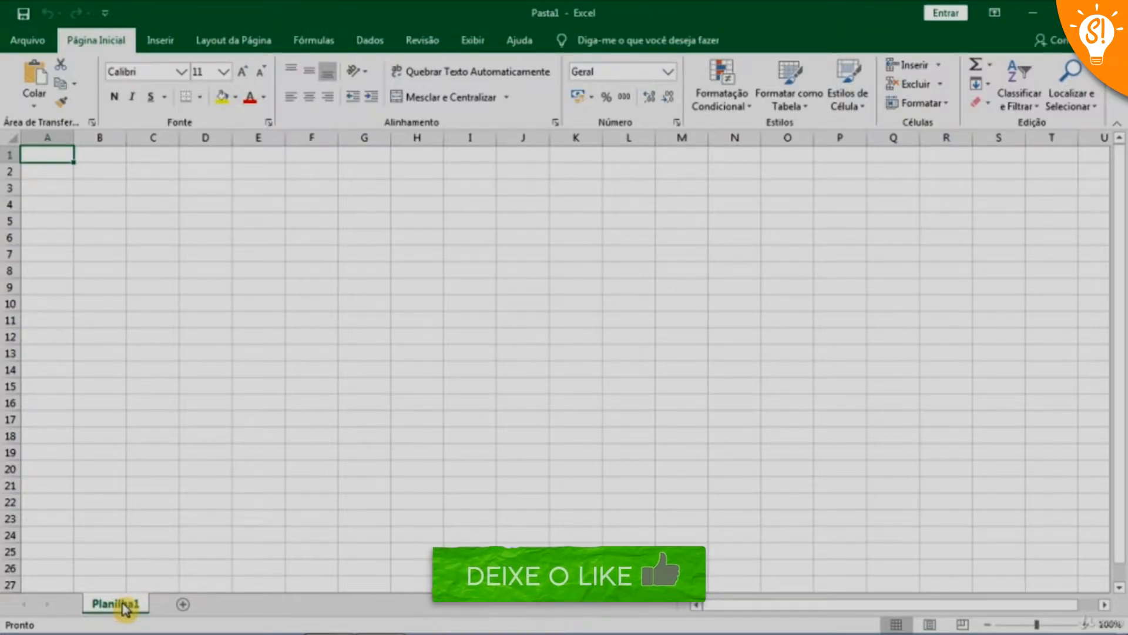
- Rename the sheet Planilha1 as LISTA DE COMPRAS
{"action": "double_click", "coordinate": [125, 605]}
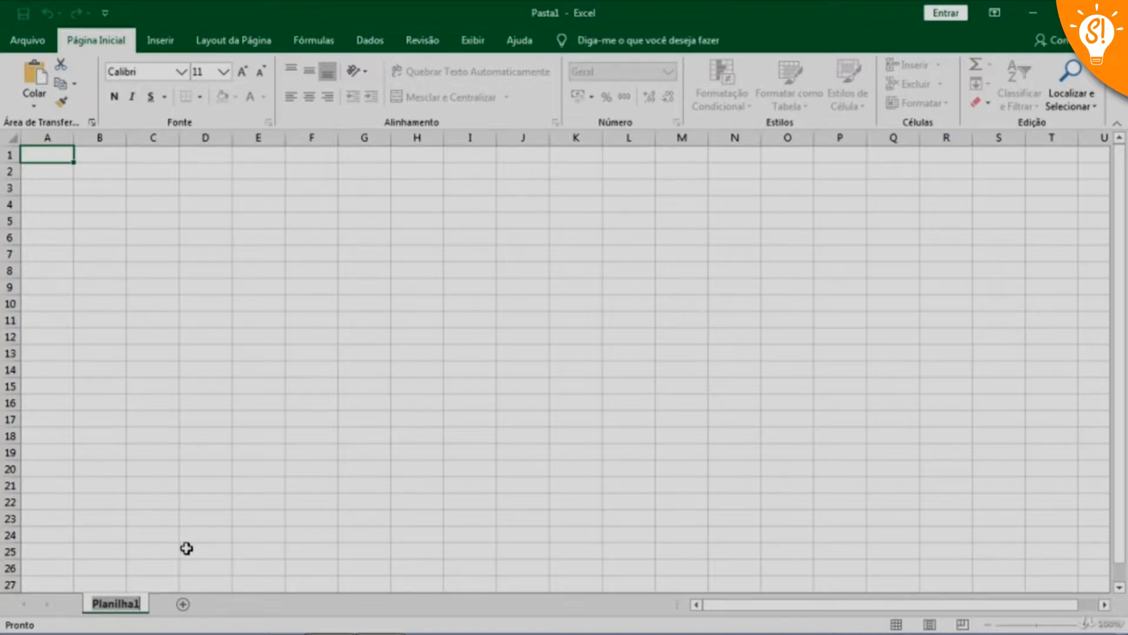
{"action": "type", "text": "LISTA DE COMPRAS"}
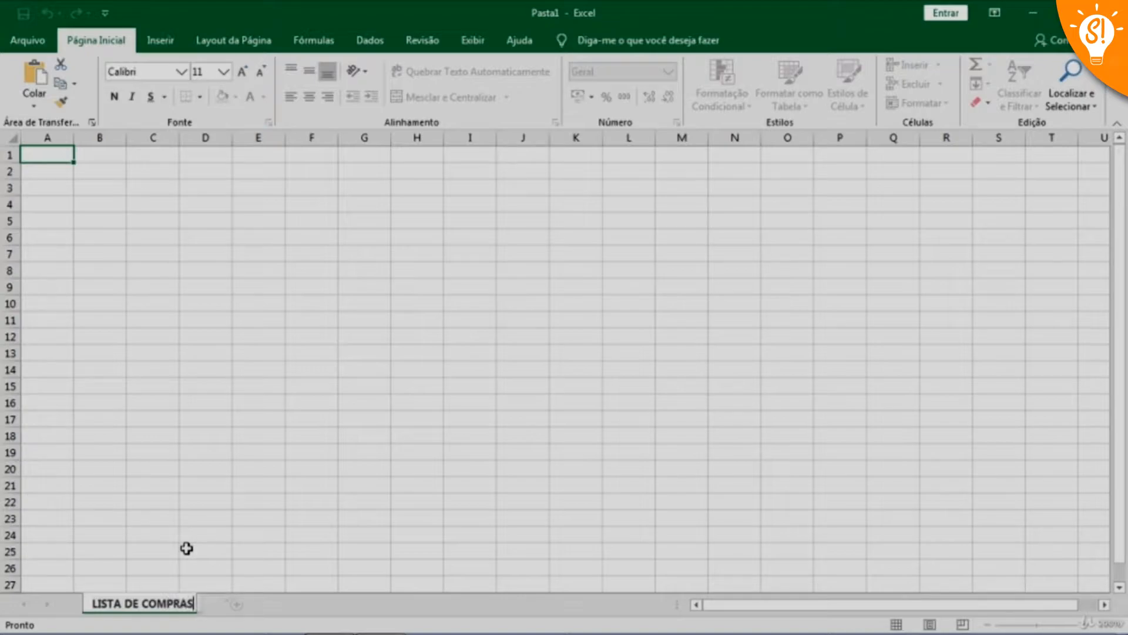
{"action": "left_click", "coordinate": [215, 422]}
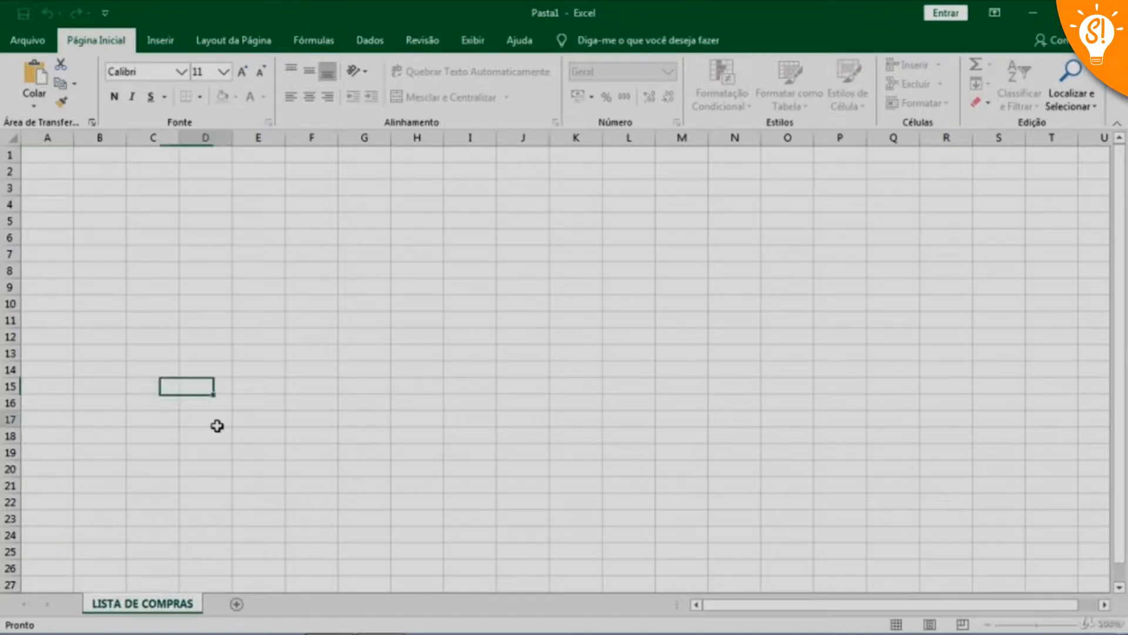
- Enter the title LISTA DE COMPRAS MENSAL in cell E2
{"action": "left_click", "coordinate": [261, 173]}
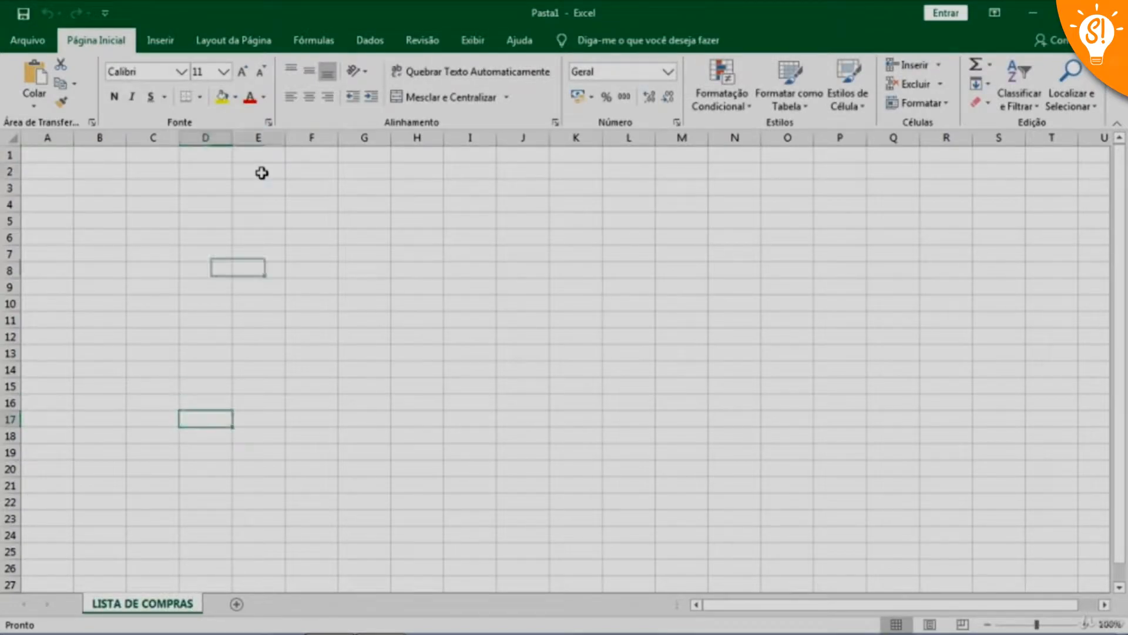
{"action": "type", "text": "LI"}
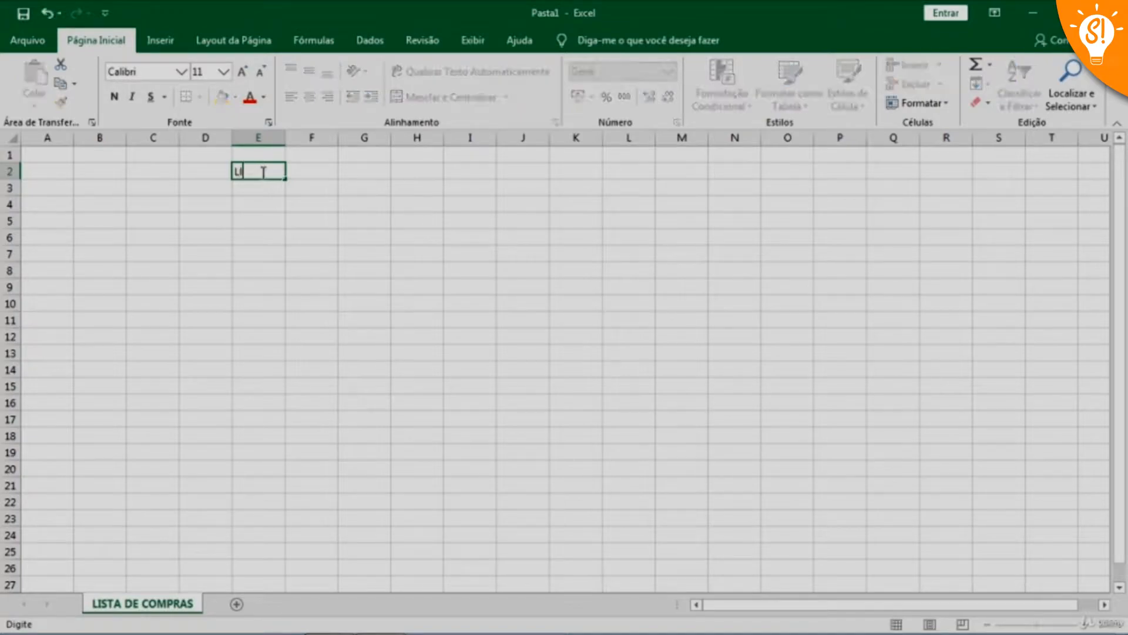
{"action": "type", "text": "STA DE COMP"}
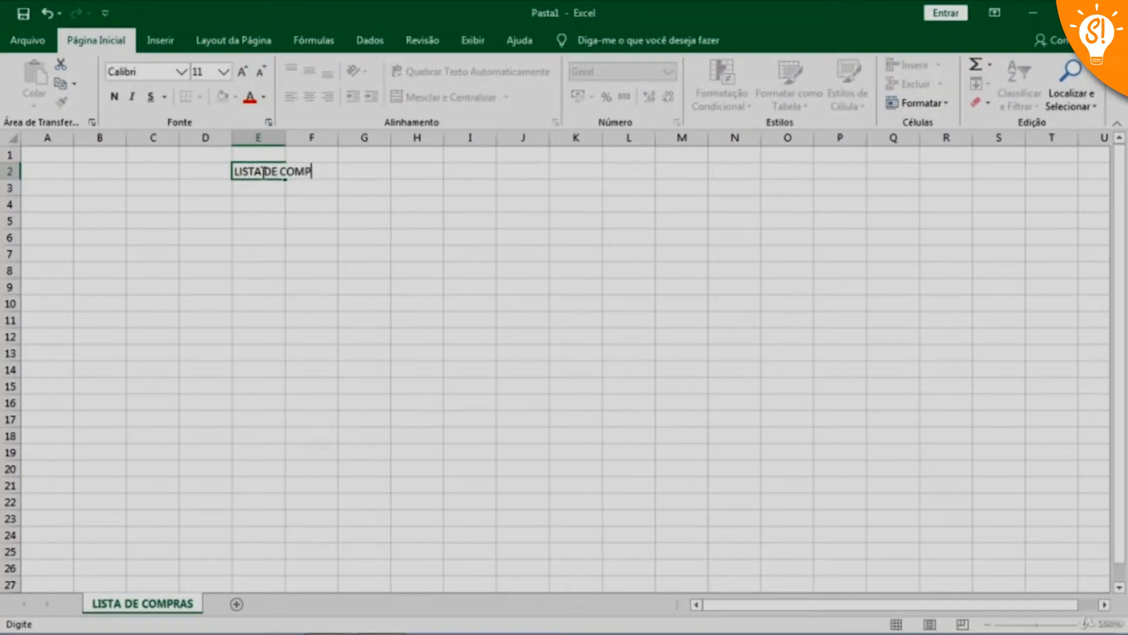
{"action": "type", "text": "RAS MENSAL"}
{"action": "key", "text": "Return"}
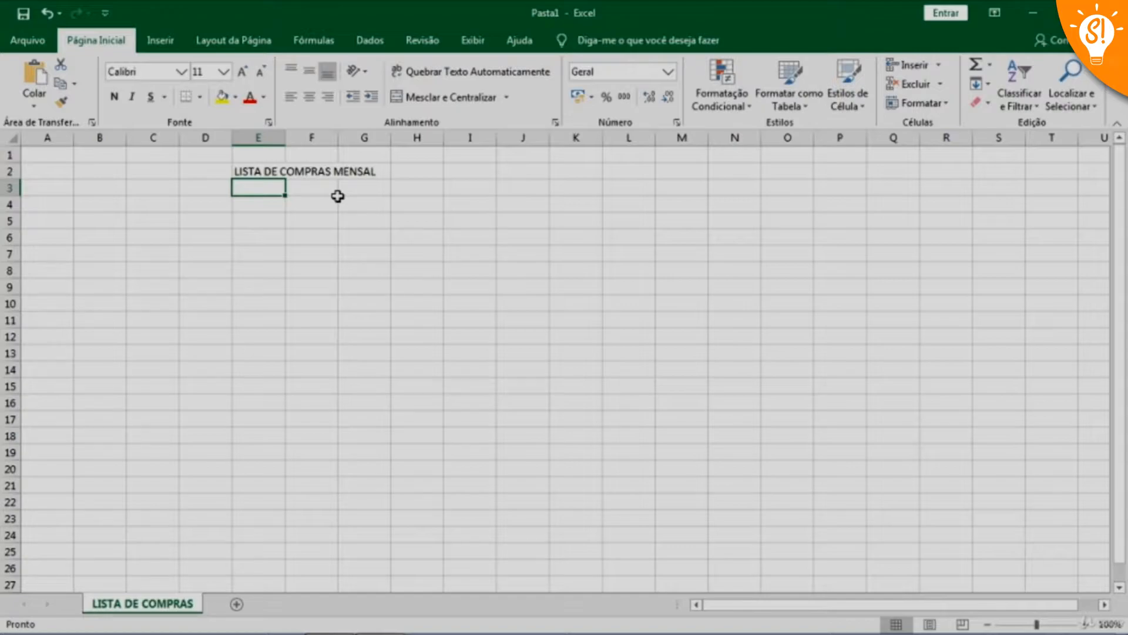
{"action": "left_click", "coordinate": [310, 174]}
{"action": "key", "text": "Left"}
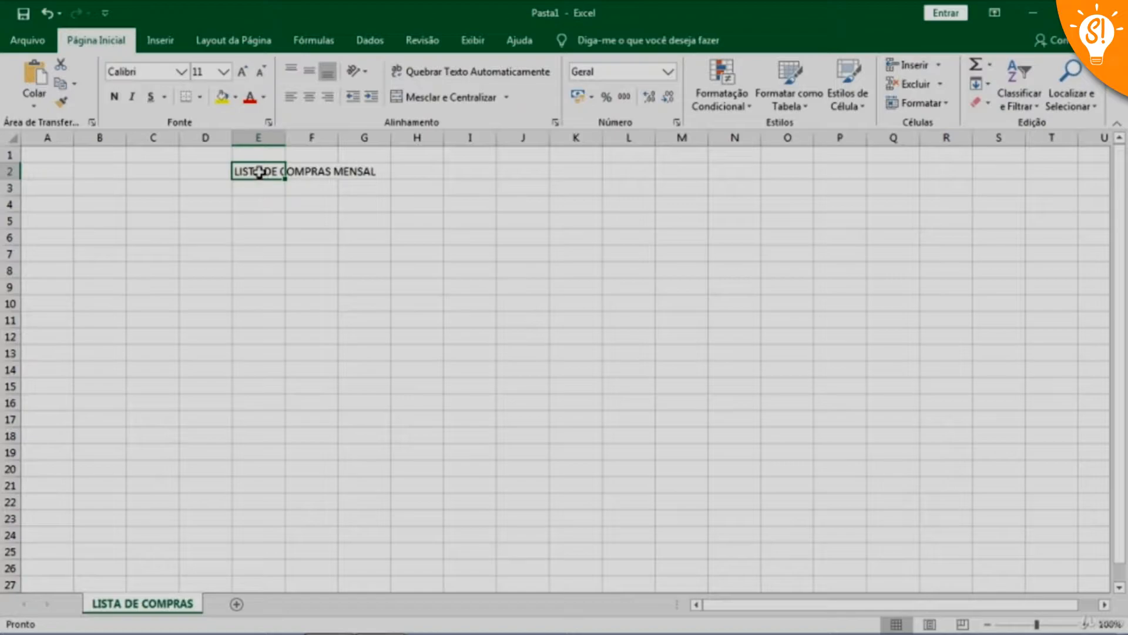
{"action": "left_click", "coordinate": [260, 188]}
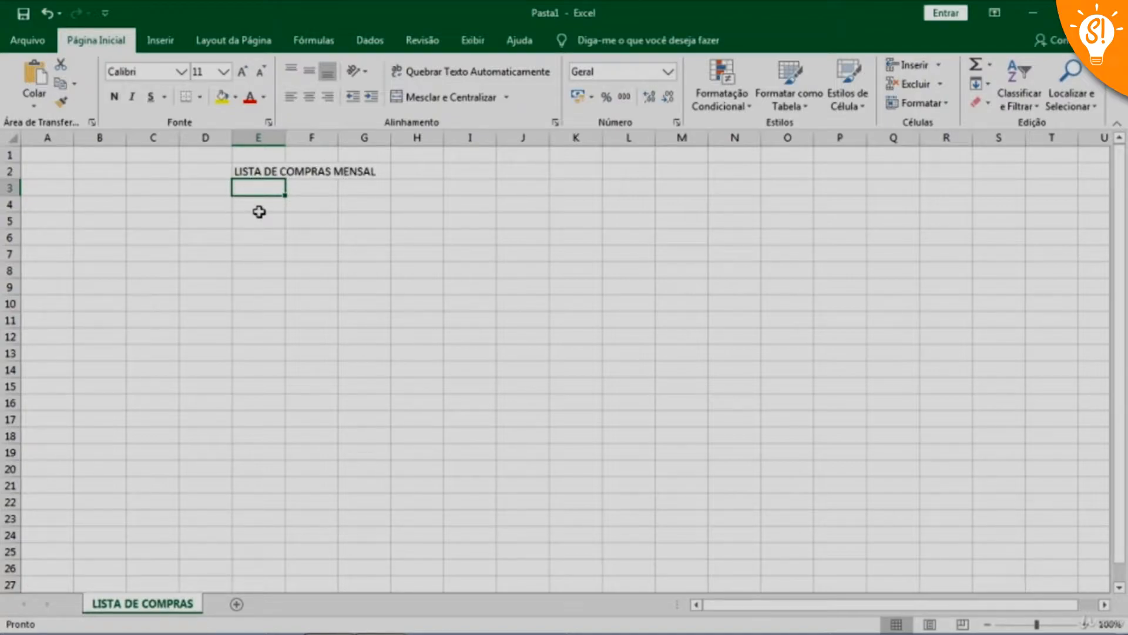
{"action": "left_click_drag", "start_coordinate": [243, 171], "coordinate": [365, 181]}
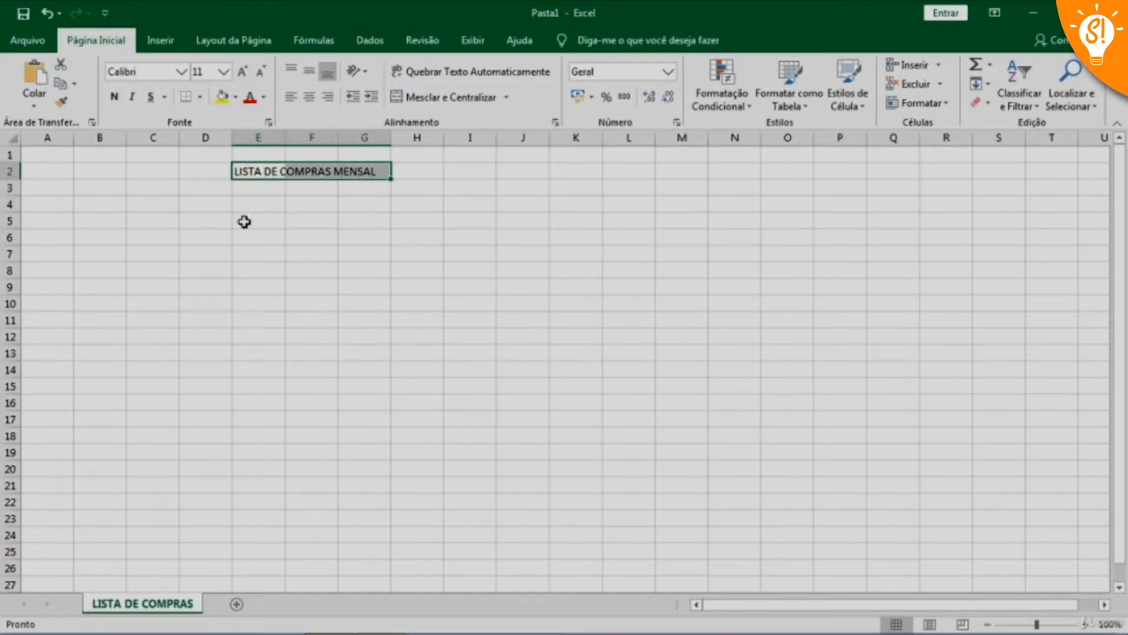
{"action": "left_click", "coordinate": [261, 190]}
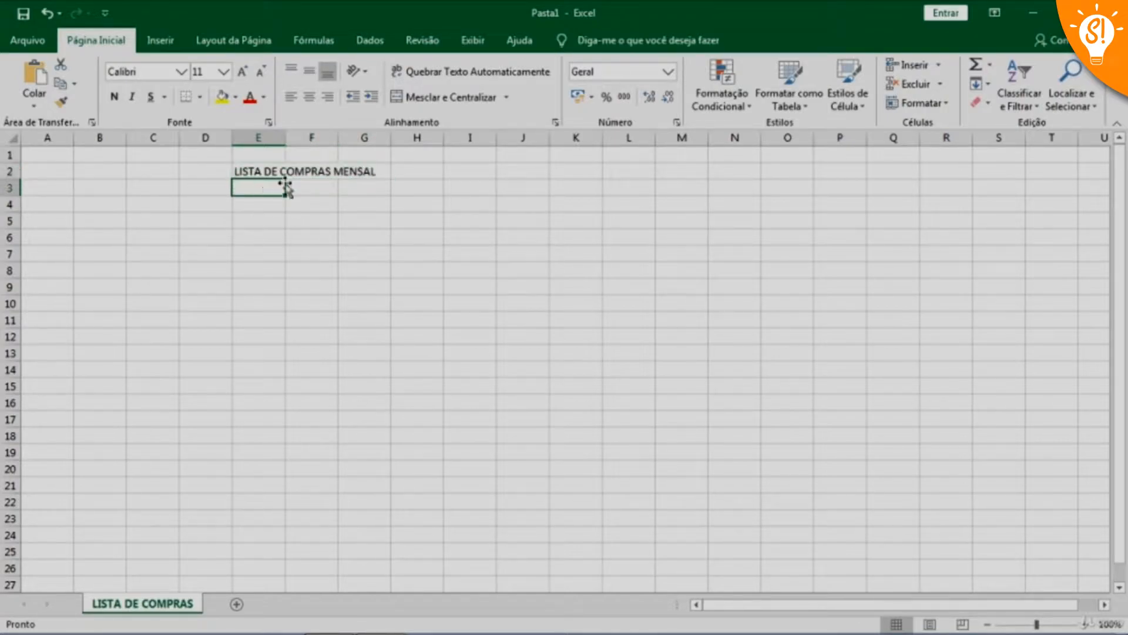
{"action": "left_click", "coordinate": [253, 171]}
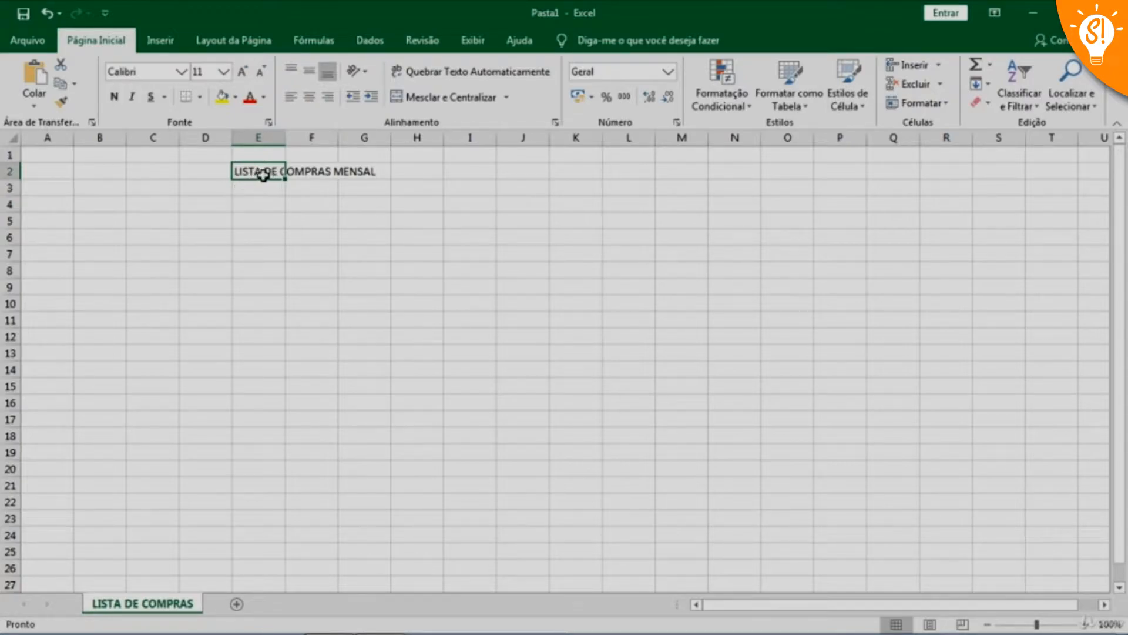
- Merge cells E2 to J2 and centre the title across them
{"action": "left_click_drag", "start_coordinate": [261, 175], "coordinate": [355, 175]}
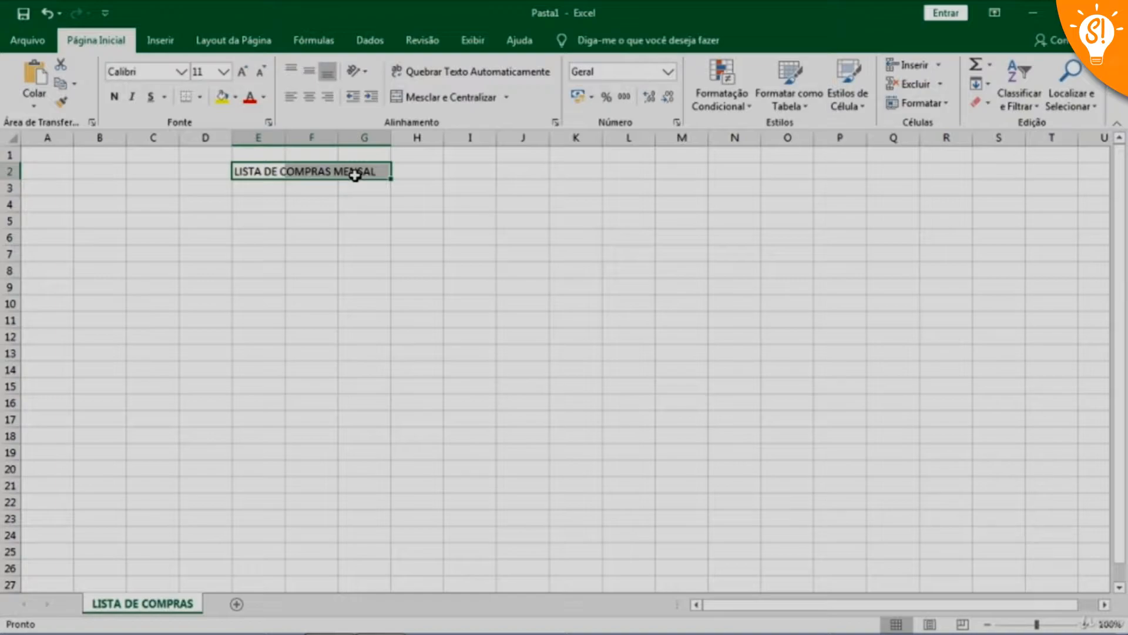
{"action": "left_click_drag", "start_coordinate": [355, 176], "coordinate": [500, 177]}
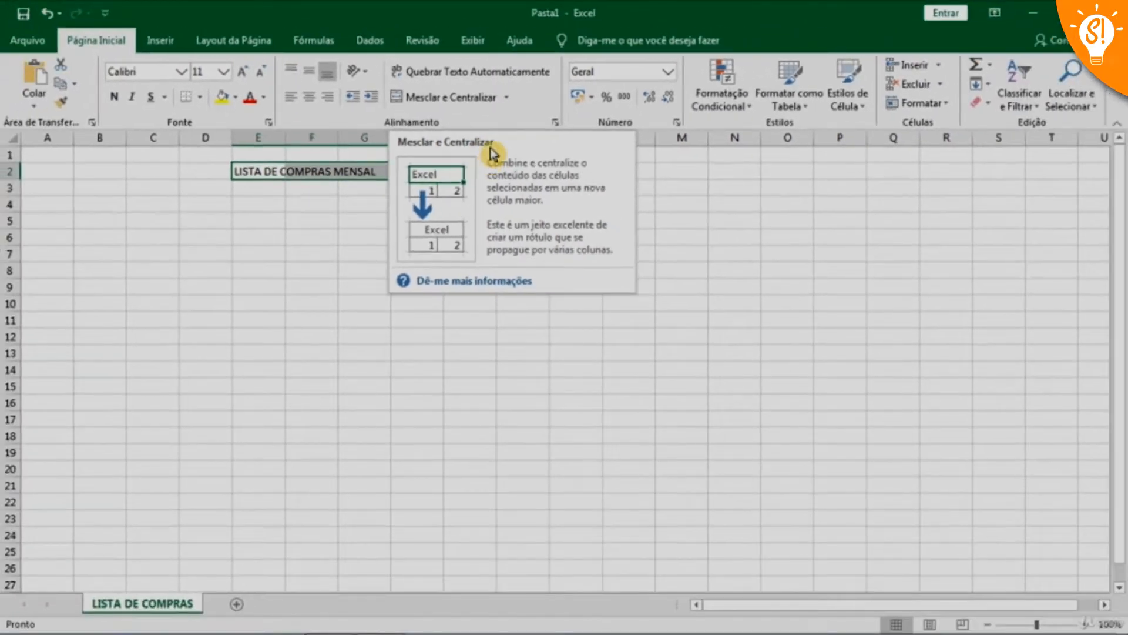
{"action": "left_click", "coordinate": [465, 97]}
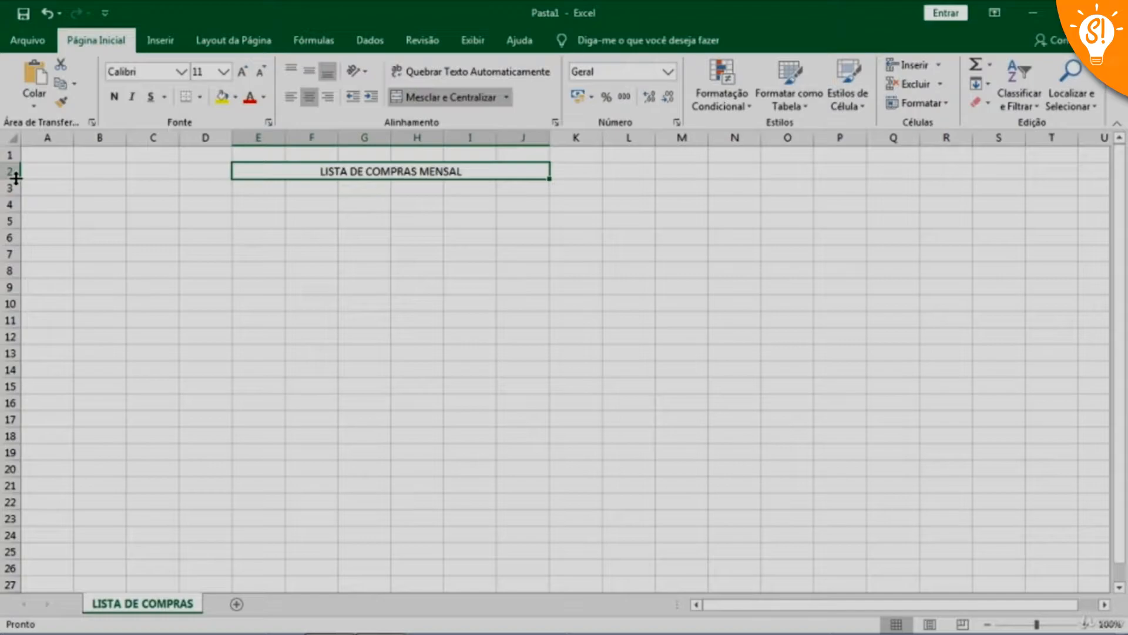
- Increase the height of row 2 to give the title more vertical space
{"action": "left_click_drag", "start_coordinate": [16, 178], "coordinate": [20, 201]}
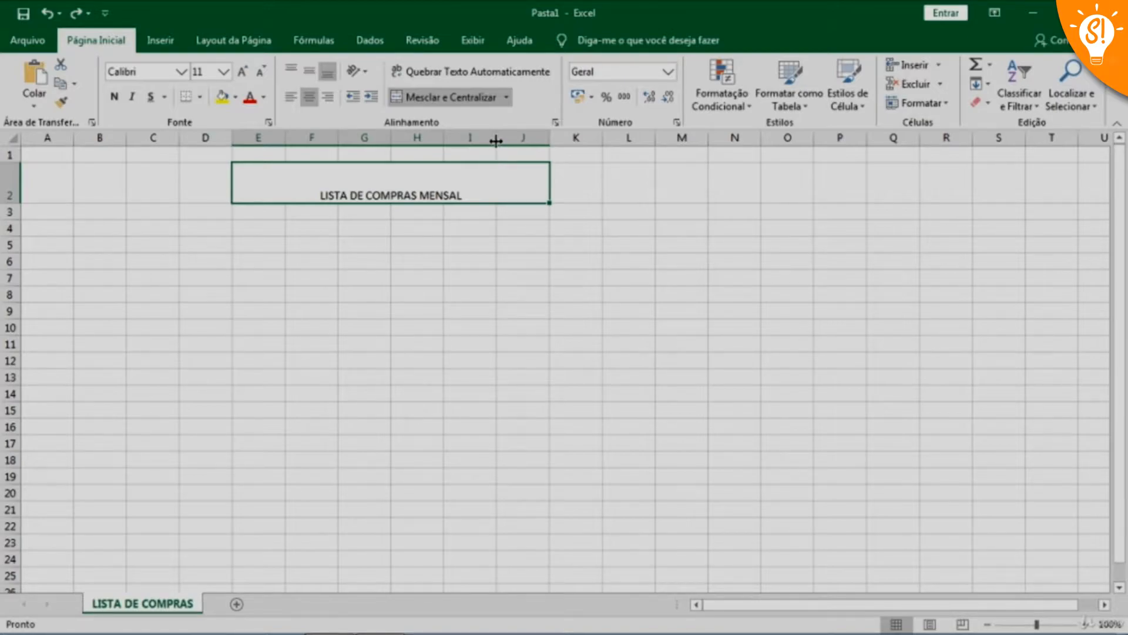
- Try widening column J and undo the column width changes
{"action": "left_click_drag", "start_coordinate": [549, 139], "coordinate": [632, 144]}
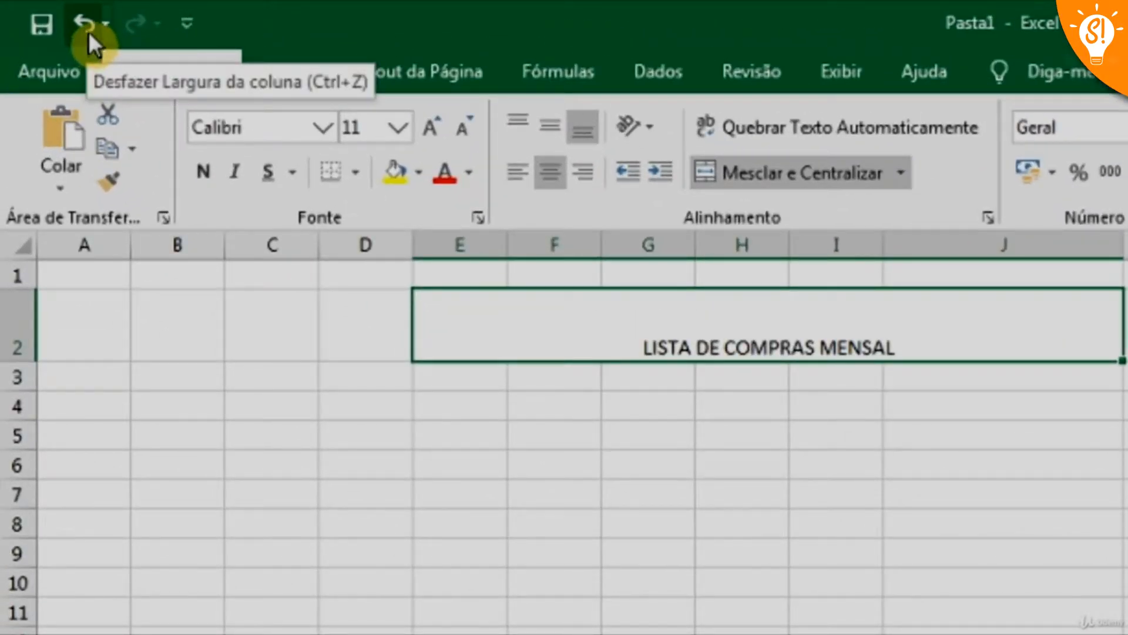
{"action": "left_click", "coordinate": [87, 26]}
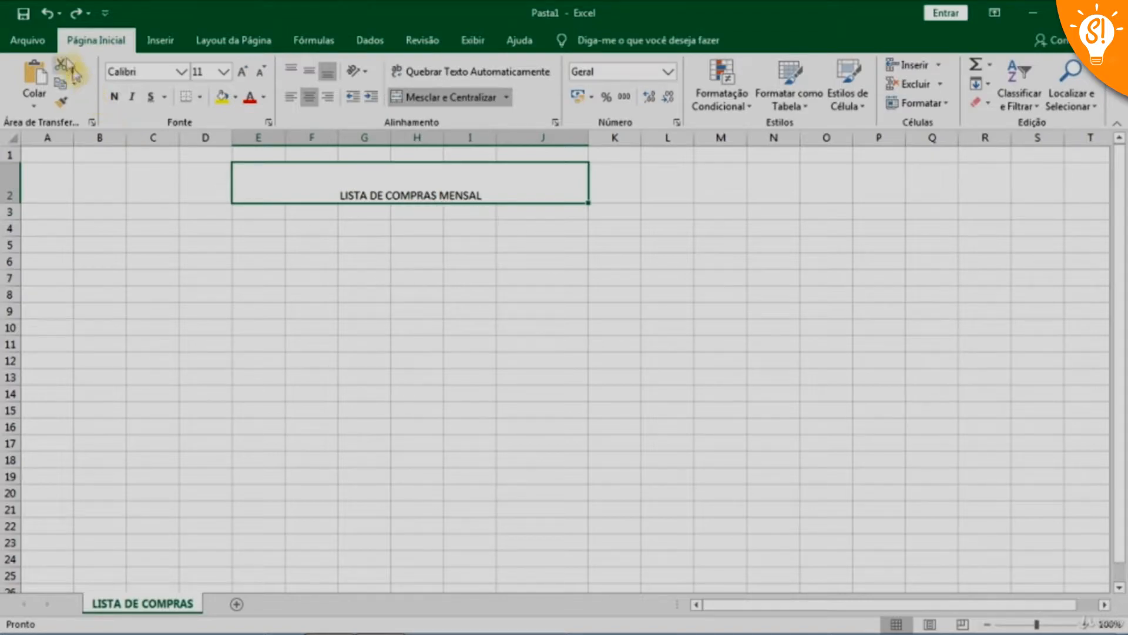
{"action": "left_click", "coordinate": [48, 14]}
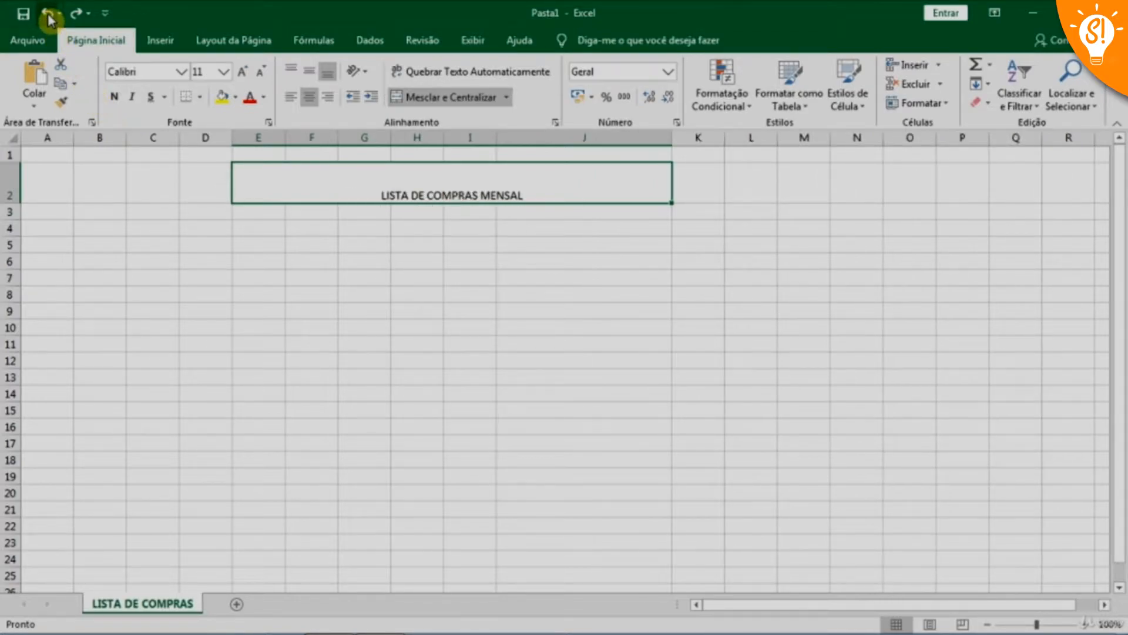
{"action": "left_click", "coordinate": [48, 14]}
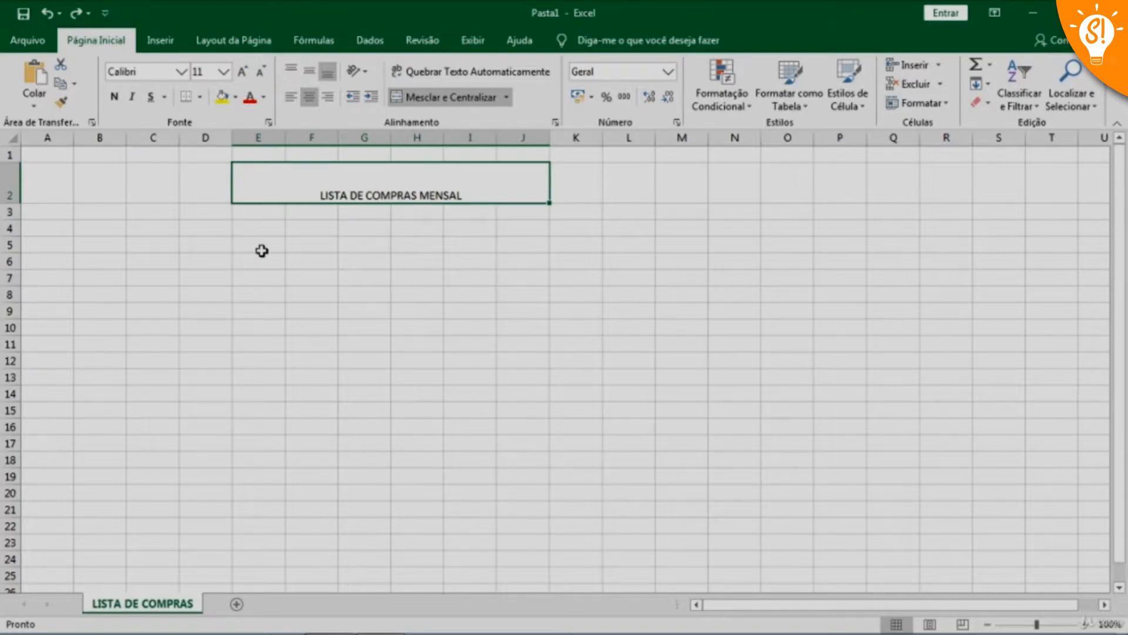
- Undo the height changes of row 2 and redo them
{"action": "left_click", "coordinate": [305, 226]}
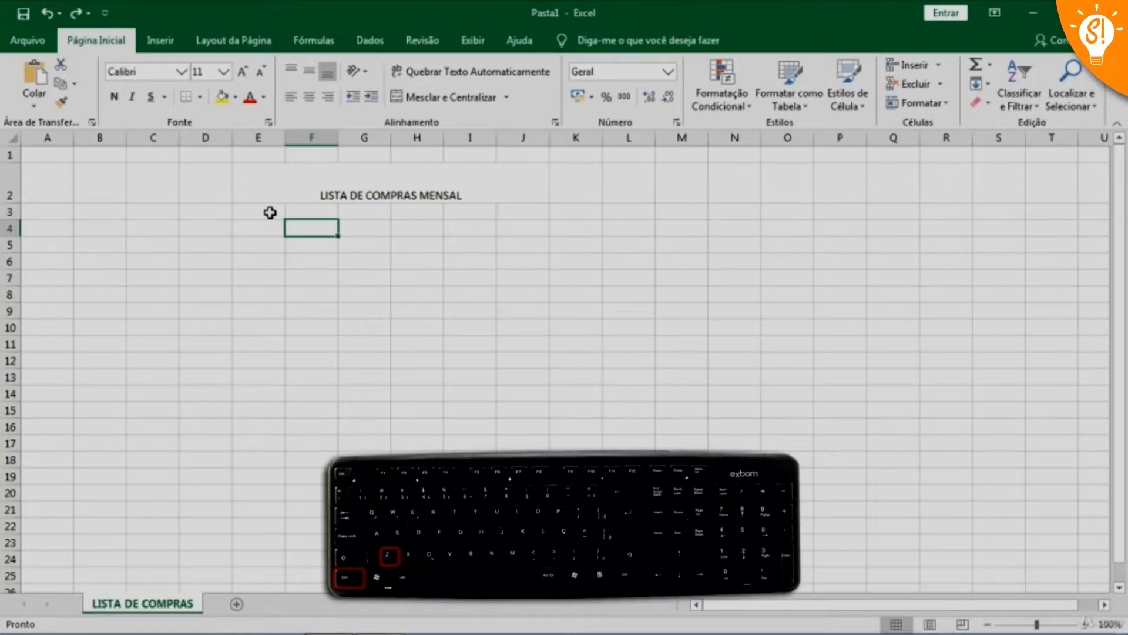
{"action": "key", "text": "ctrl+z"}
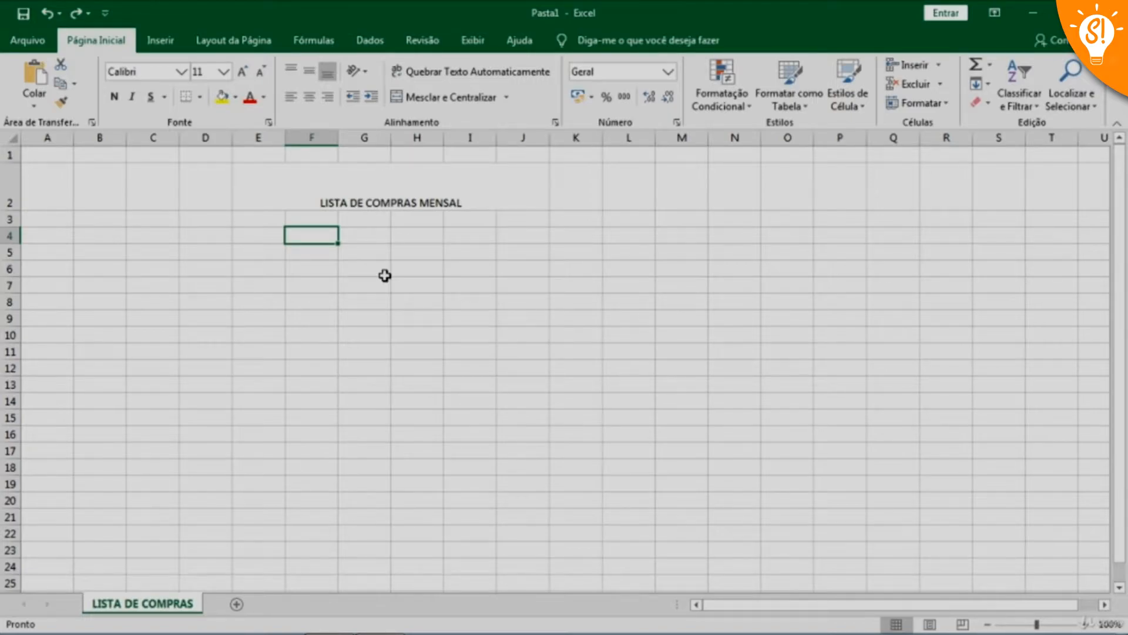
{"action": "key", "text": "ctrl+z"}
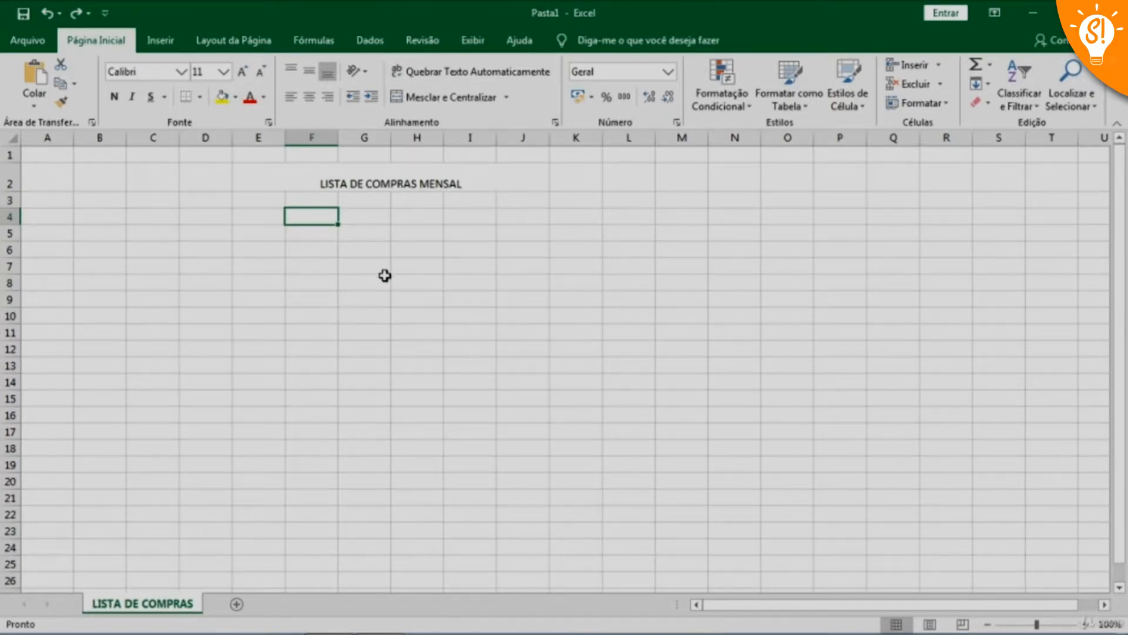
{"action": "key", "text": "ctrl+y"}
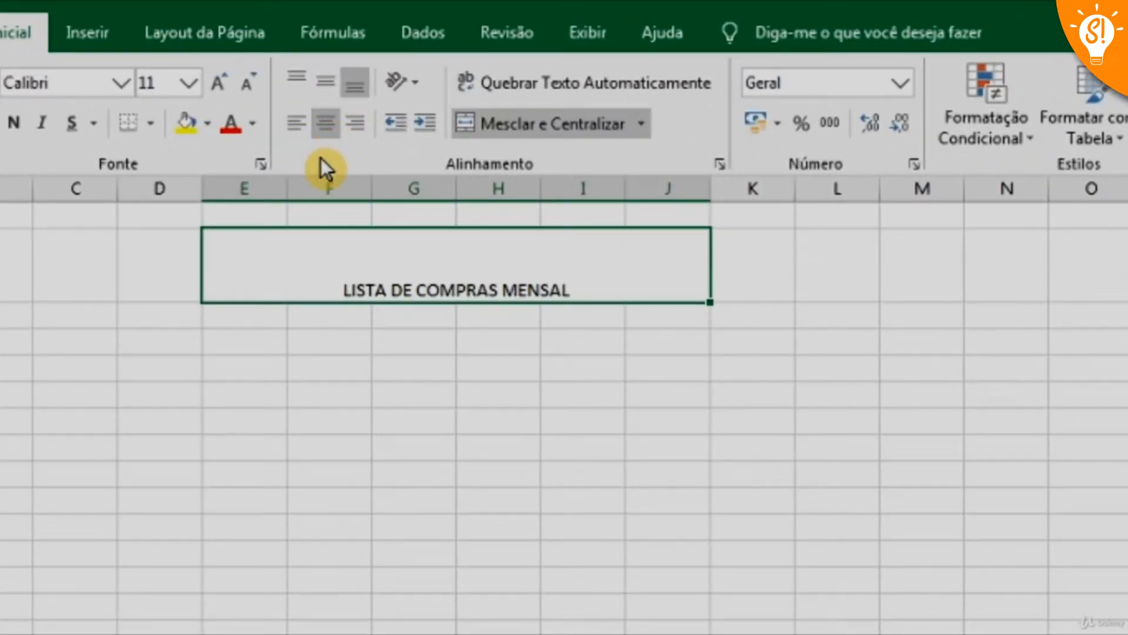
- Centre the title both horizontally and vertically within the merged cell, after trying other alignments
{"action": "left_click", "coordinate": [359, 126]}
{"action": "left_click", "coordinate": [298, 127]}
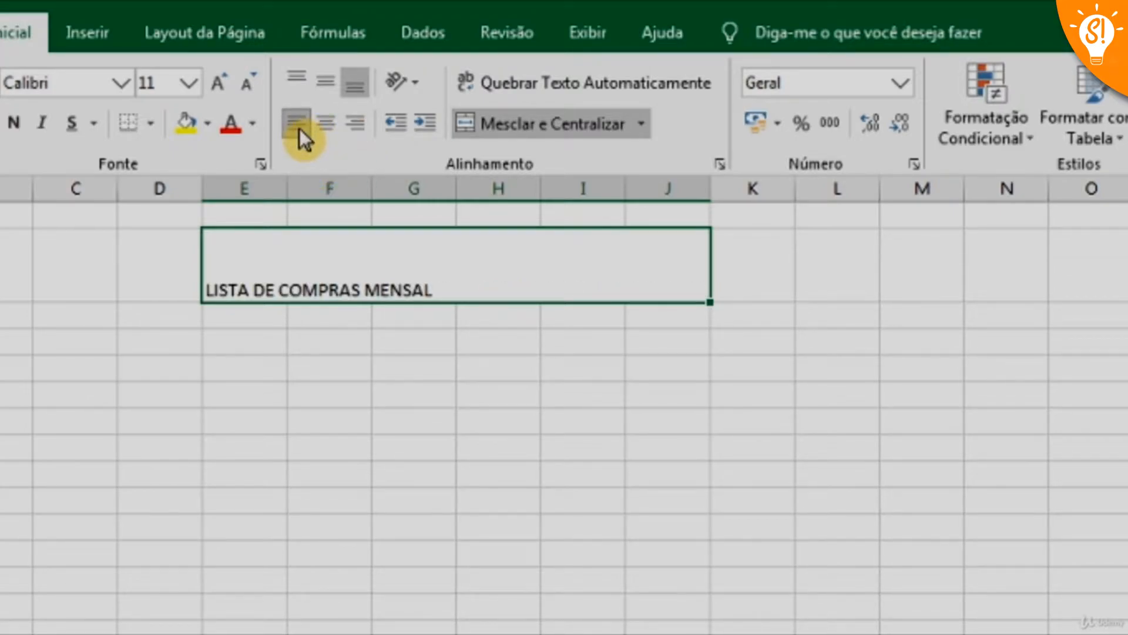
{"action": "left_click", "coordinate": [326, 127]}
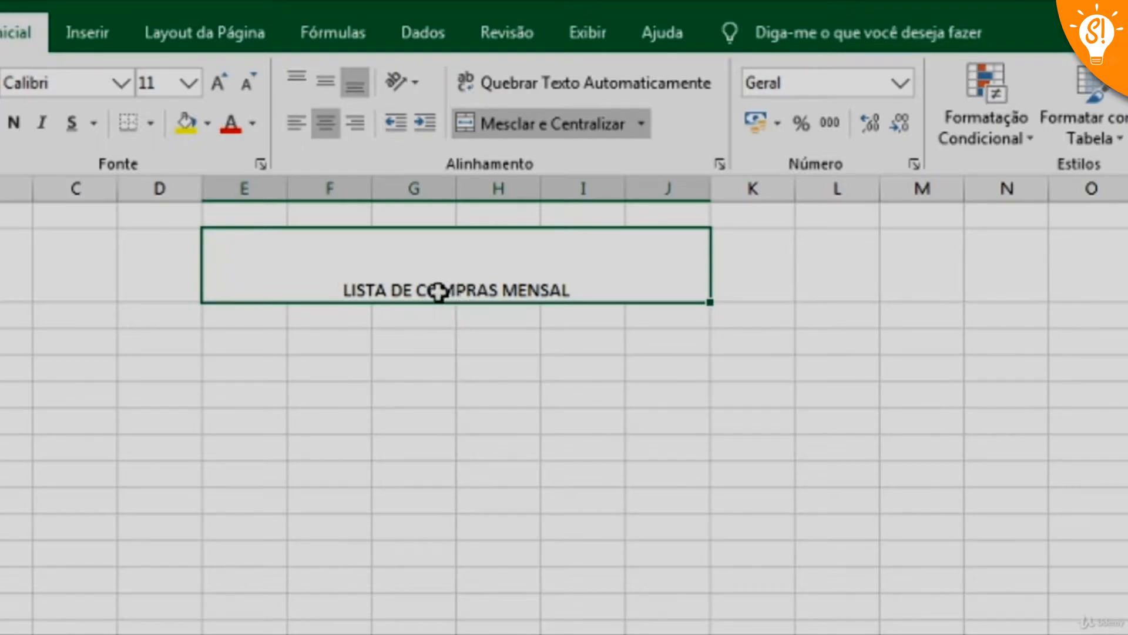
{"action": "left_click", "coordinate": [294, 90]}
{"action": "left_click", "coordinate": [325, 88]}
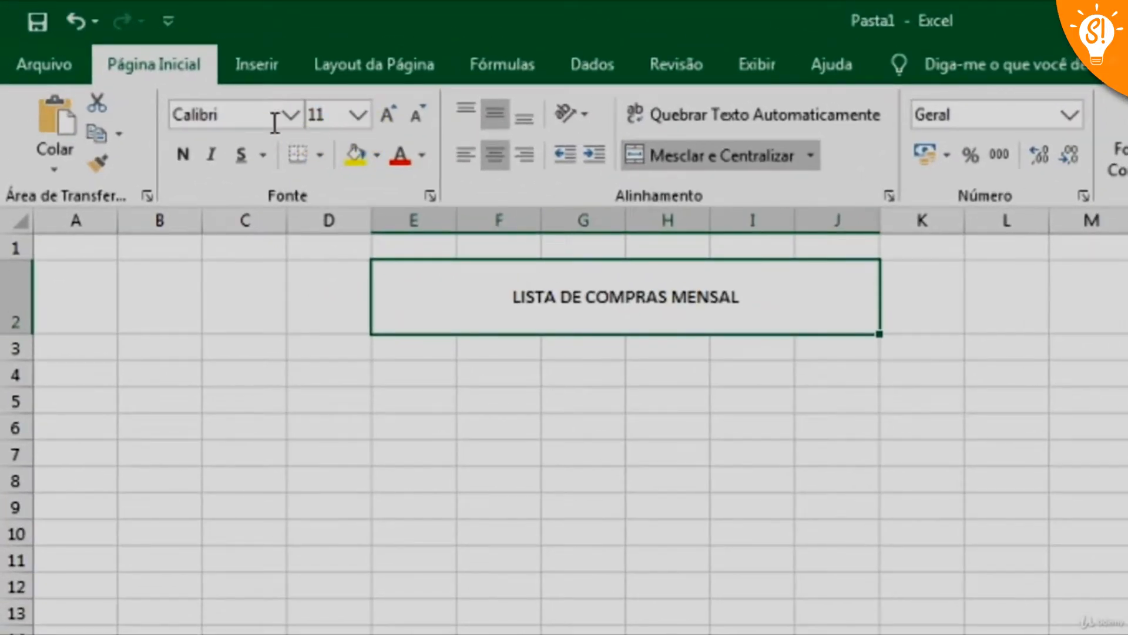
- Set the title's font size to 20 and its font to Aharoni
{"action": "left_click", "coordinate": [358, 119]}
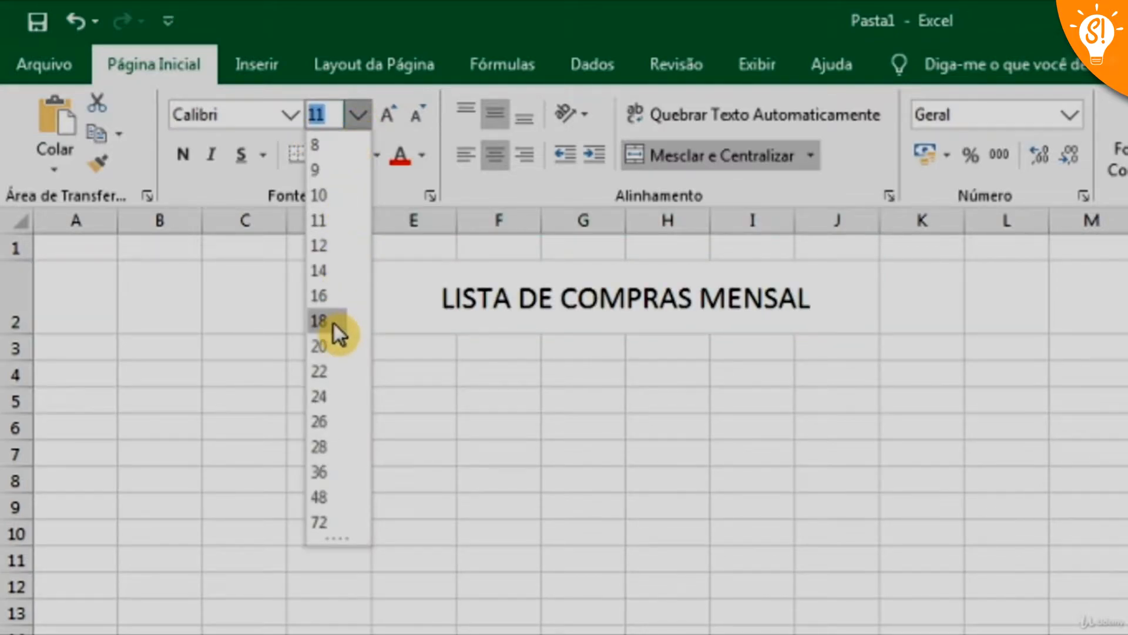
{"action": "left_click", "coordinate": [334, 347]}
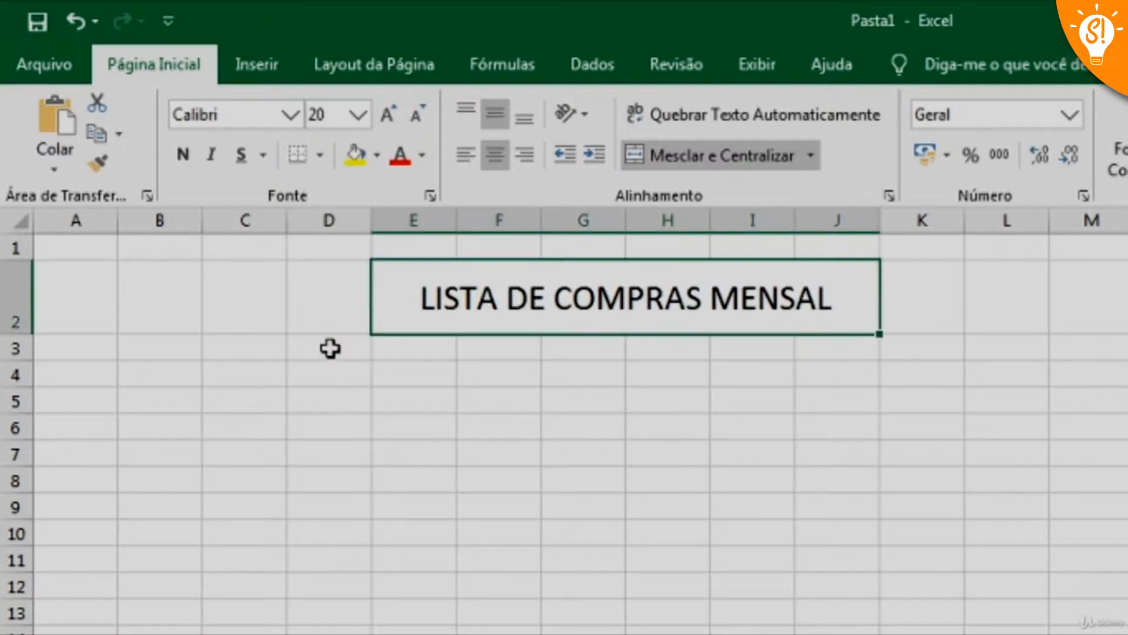
{"action": "left_click", "coordinate": [292, 114]}
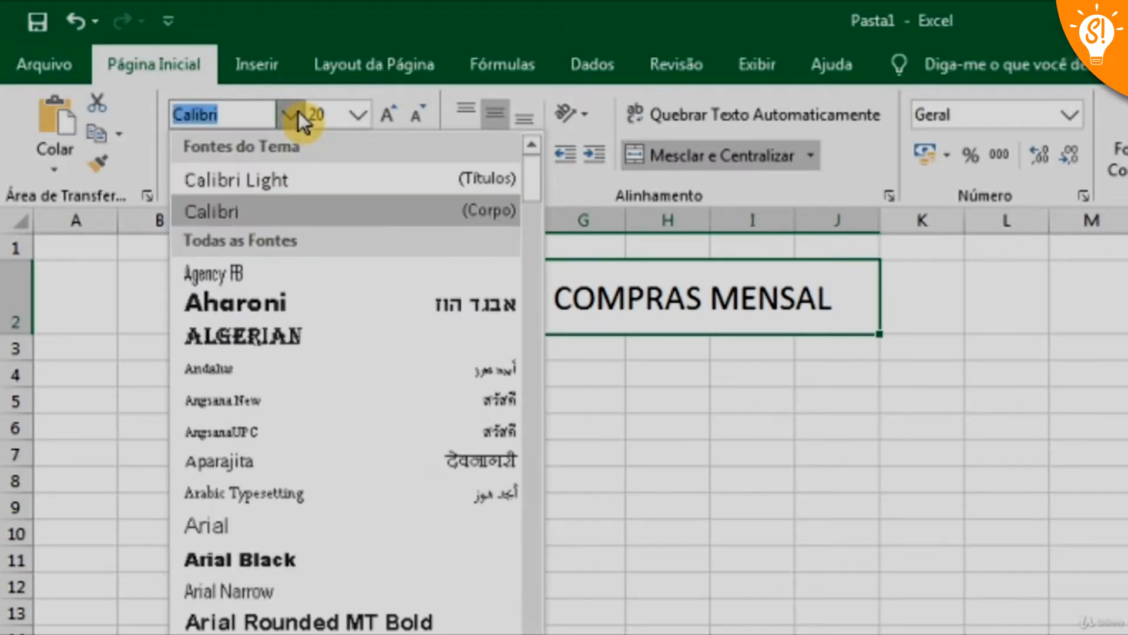
{"action": "left_click", "coordinate": [294, 303]}
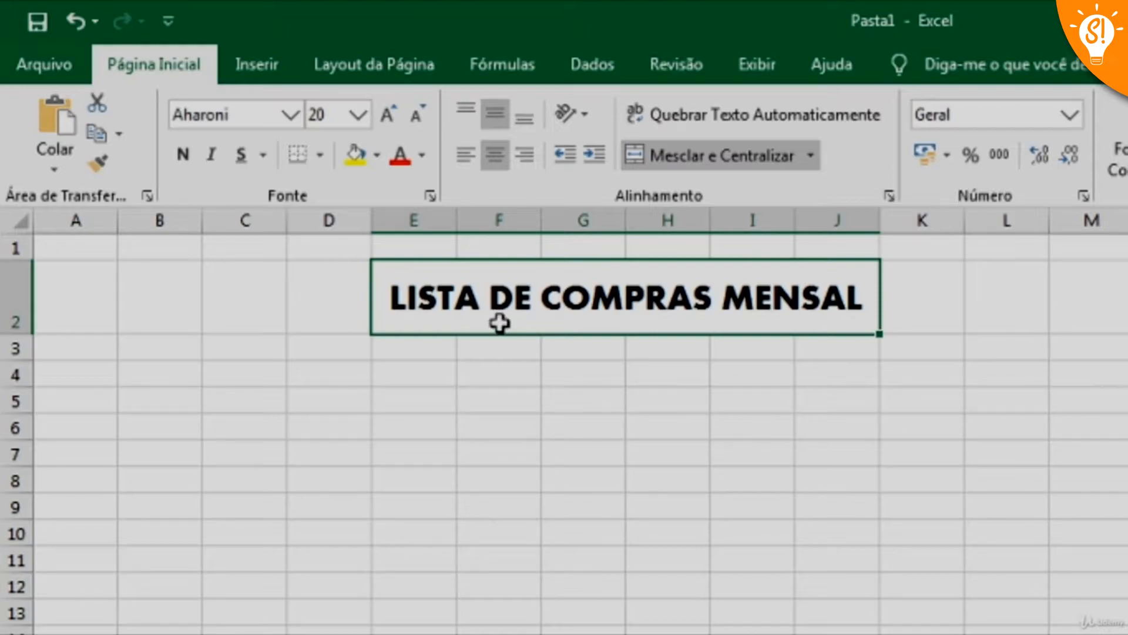
- Change the title's font colour to the standard blue and move the selection to cell E3
{"action": "left_click", "coordinate": [421, 160]}
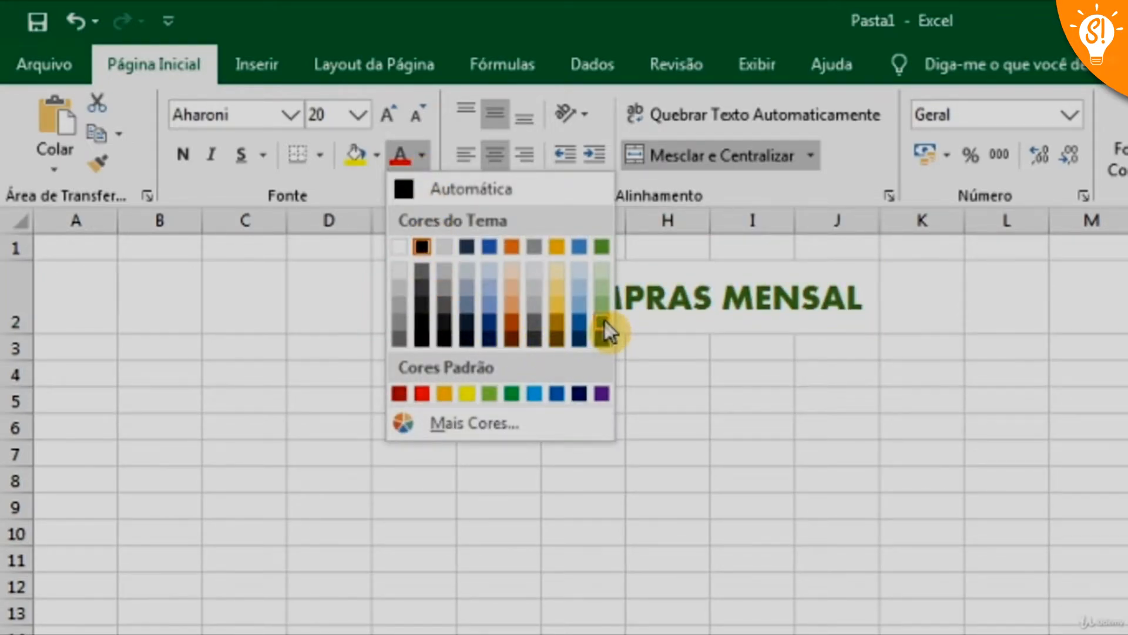
{"action": "left_click", "coordinate": [557, 393]}
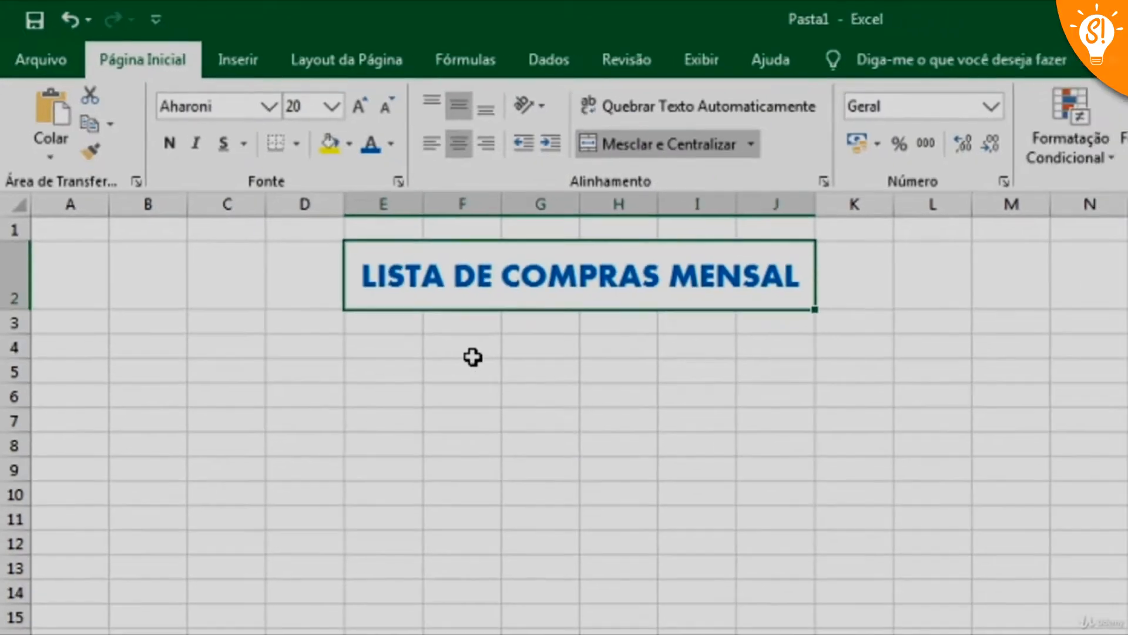
{"action": "left_click", "coordinate": [511, 383]}
{"action": "left_click", "coordinate": [504, 320]}
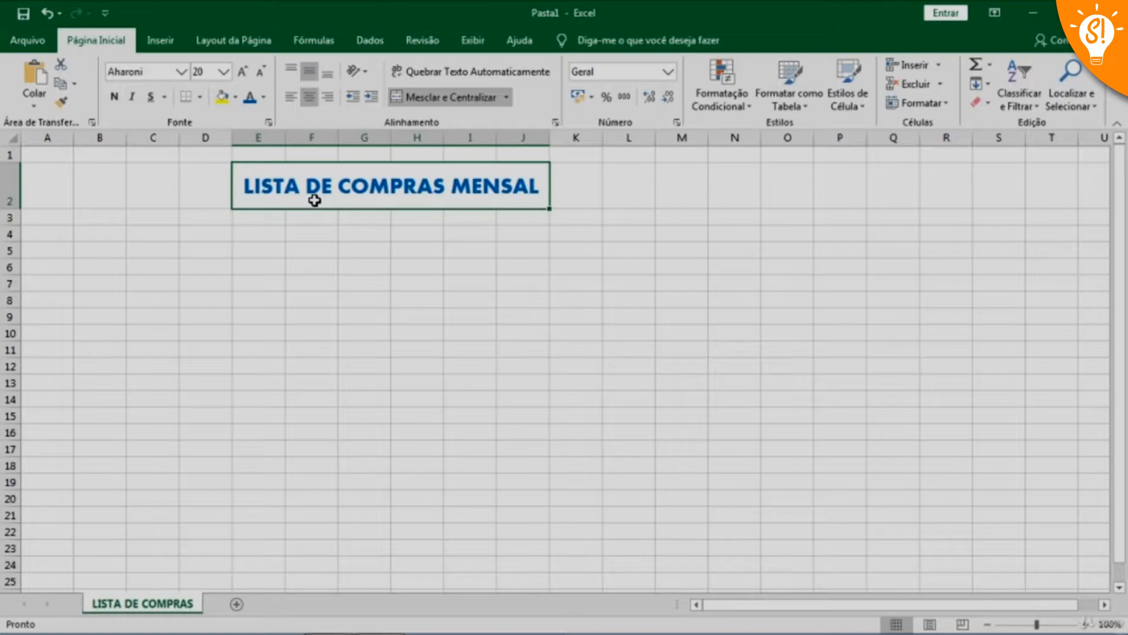
{"action": "left_click", "coordinate": [271, 220]}
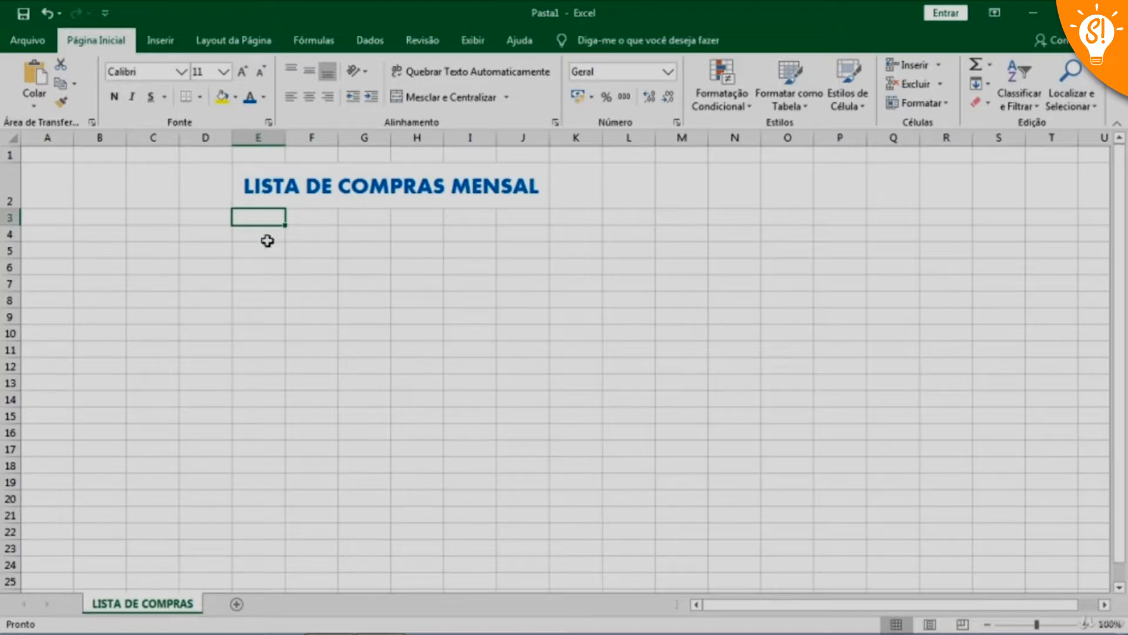
- Enter the heading PRODUTO in cell E3 and widen column E to about twice its default width
{"action": "type", "text": "PRODUTO"}
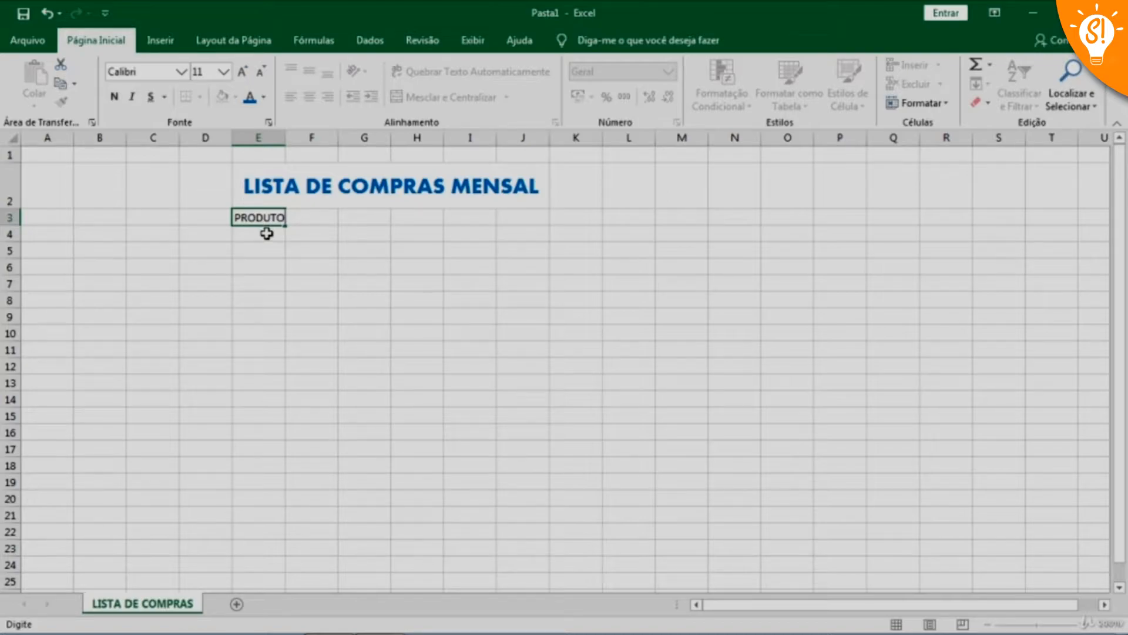
{"action": "key", "text": "ctrl+Return"}
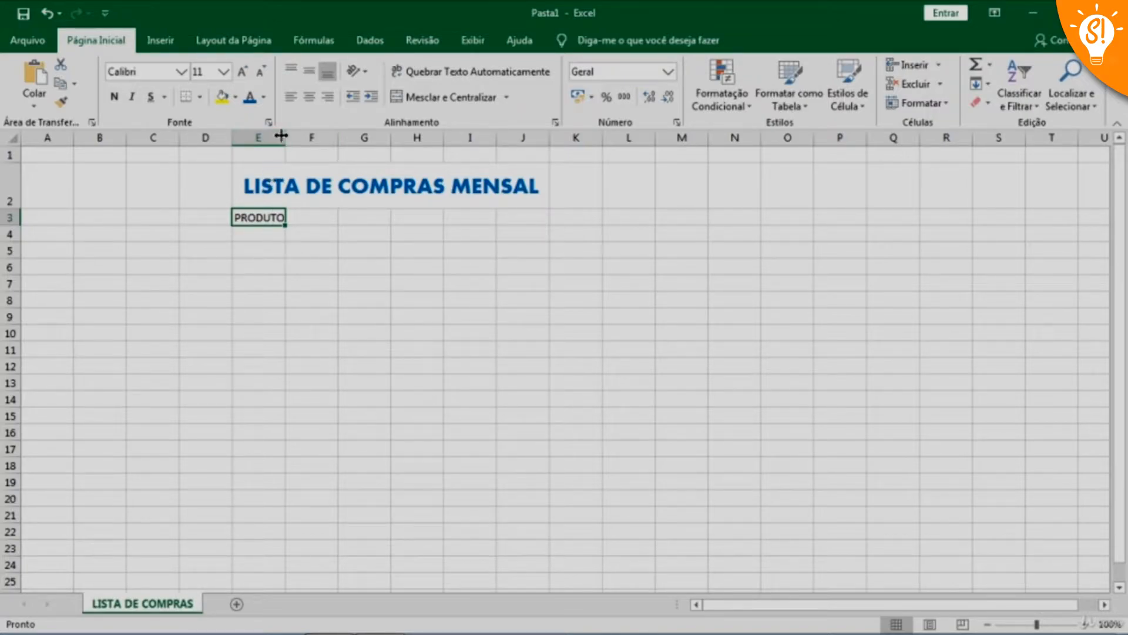
{"action": "left_click_drag", "start_coordinate": [287, 138], "coordinate": [339, 142]}
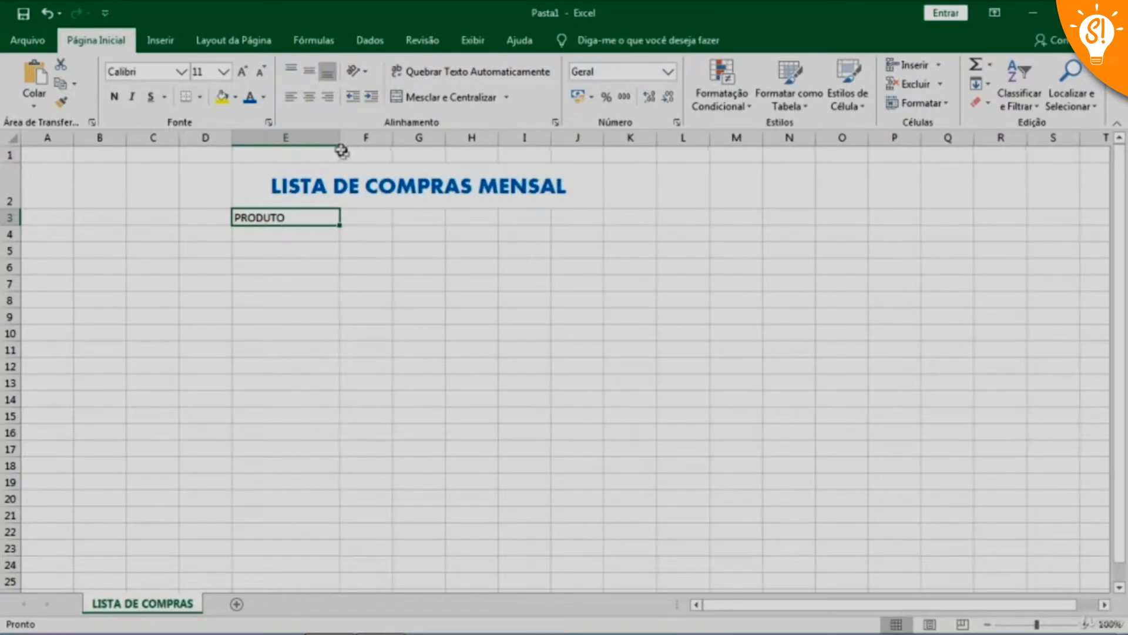
{"action": "left_click", "coordinate": [300, 235]}
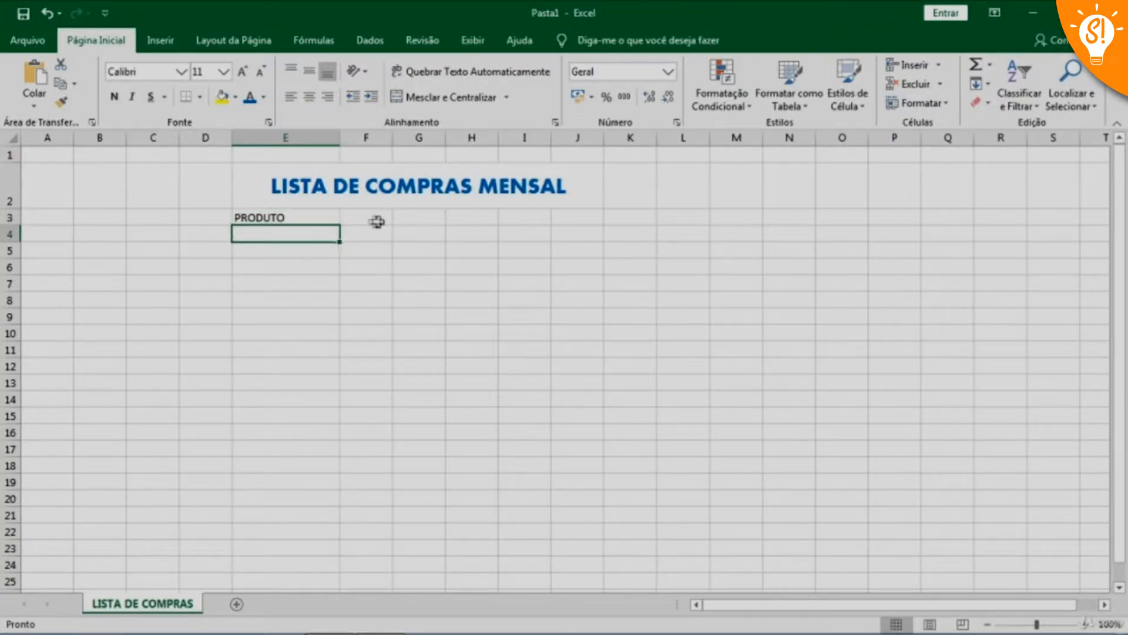
- Enter the heading QUANTIDADE in cell F3 and widen column F to about the same width as column E
{"action": "left_click", "coordinate": [371, 219]}
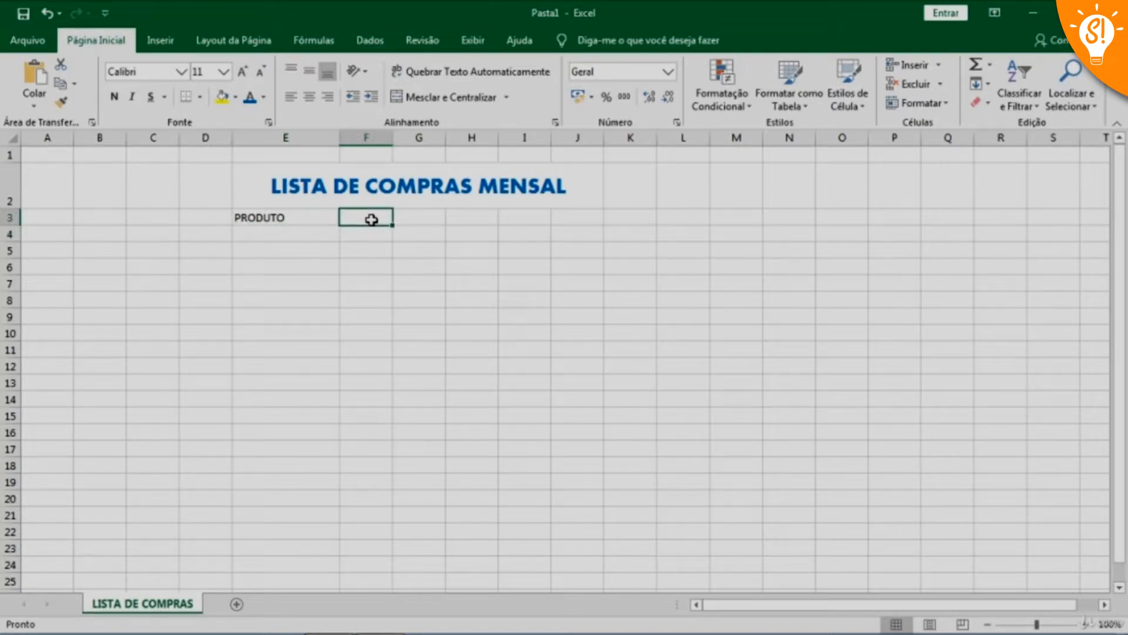
{"action": "type", "text": "QUANTIDADE"}
{"action": "left_click", "coordinate": [376, 235]}
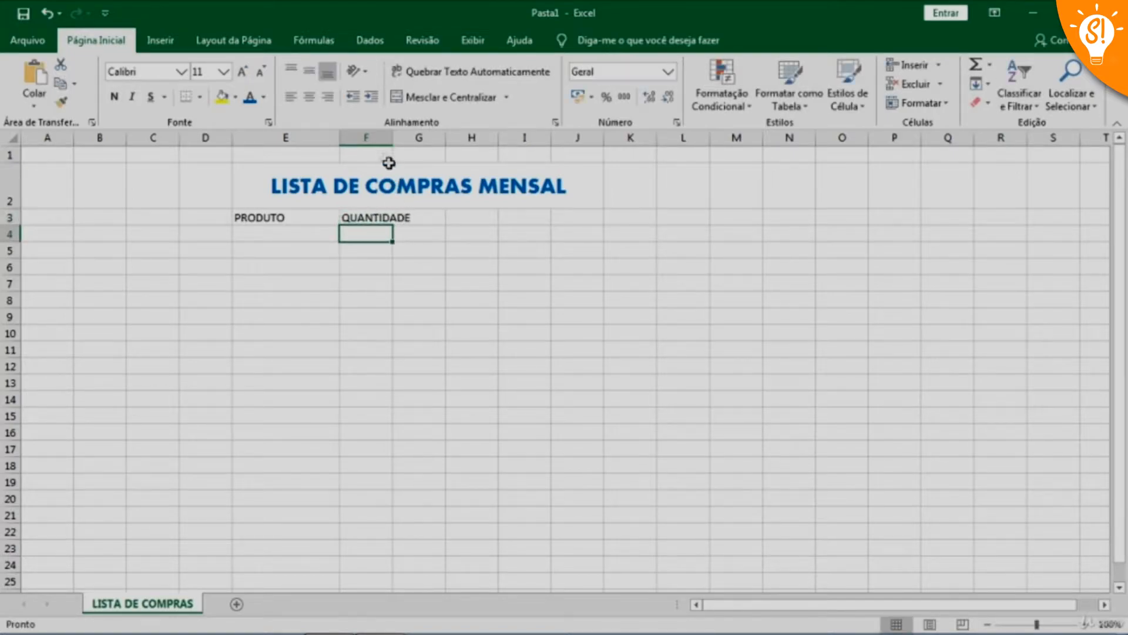
{"action": "left_click_drag", "start_coordinate": [392, 141], "coordinate": [445, 141]}
- Enter the heading PREÇO UNITÁRIO in cell G3 and widen column G until the whole text fits
{"action": "left_click", "coordinate": [485, 216]}
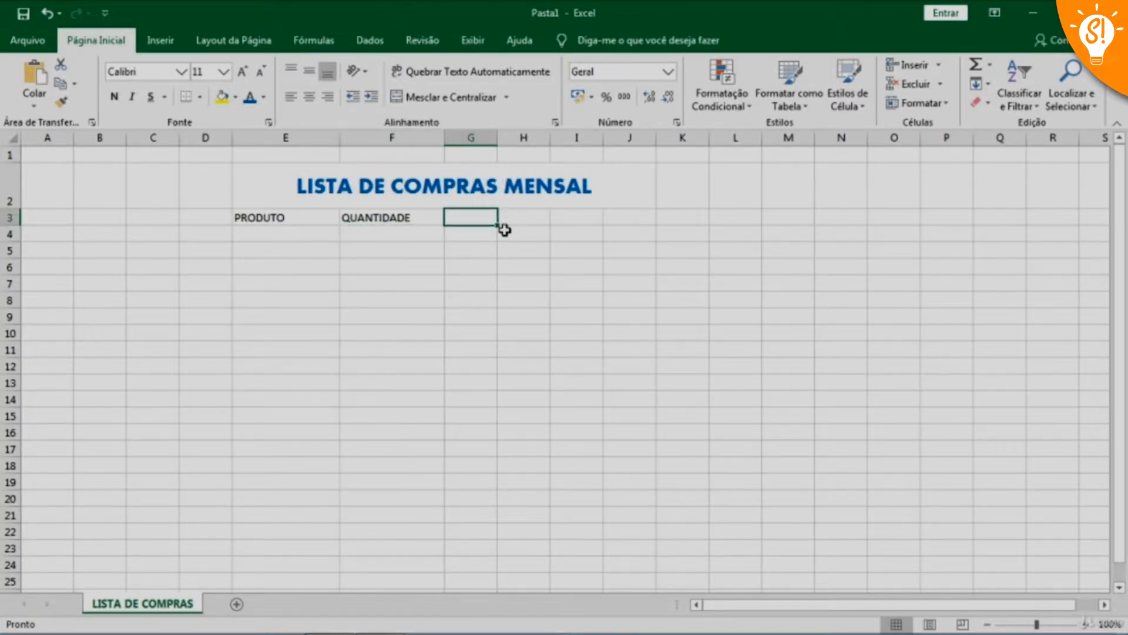
{"action": "type", "text": "PREÇ"}
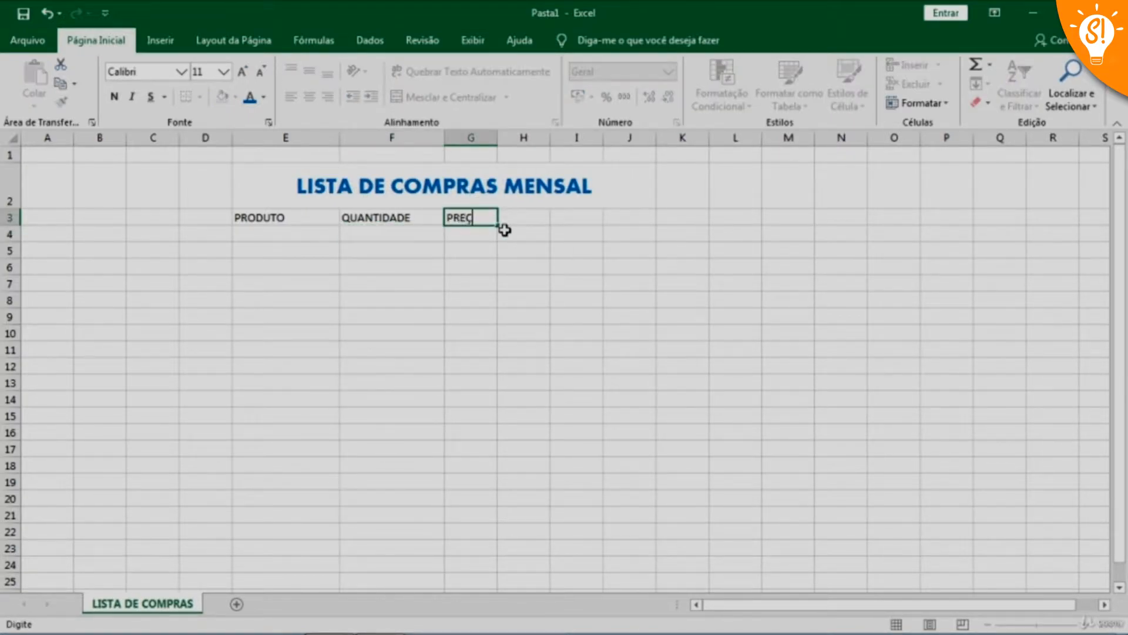
{"action": "type", "text": "O UNITÁRIO"}
{"action": "left_click", "coordinate": [493, 242]}
{"action": "left_click_drag", "start_coordinate": [498, 139], "coordinate": [551, 141]}
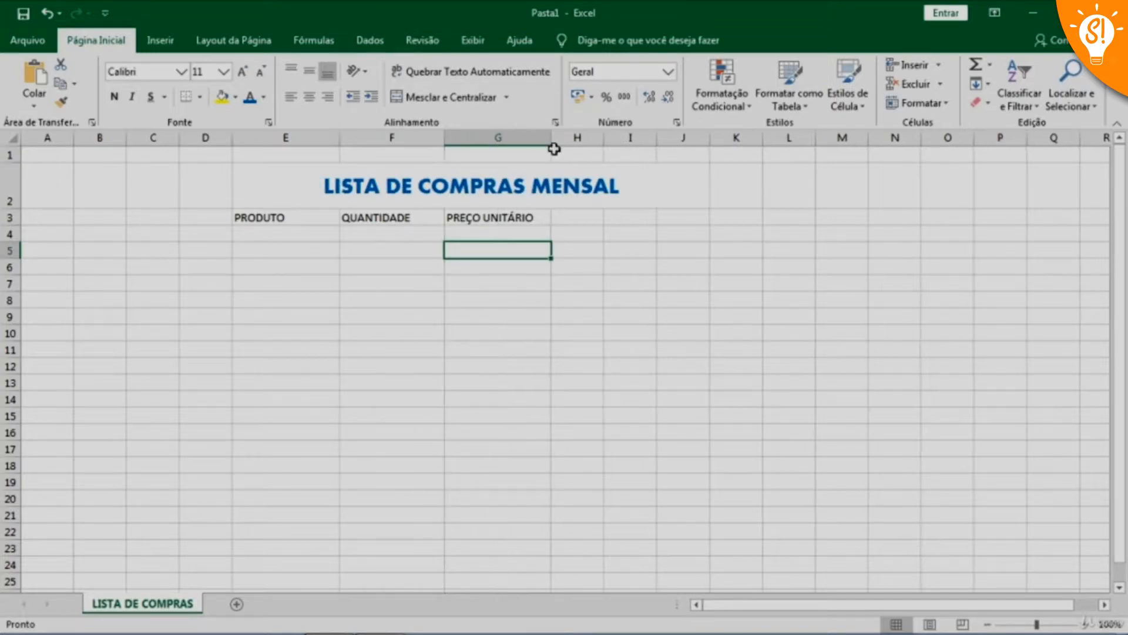
- Enter the heading TOTAL in cell H3 and widen column H to match the other heading columns
{"action": "left_click", "coordinate": [585, 215]}
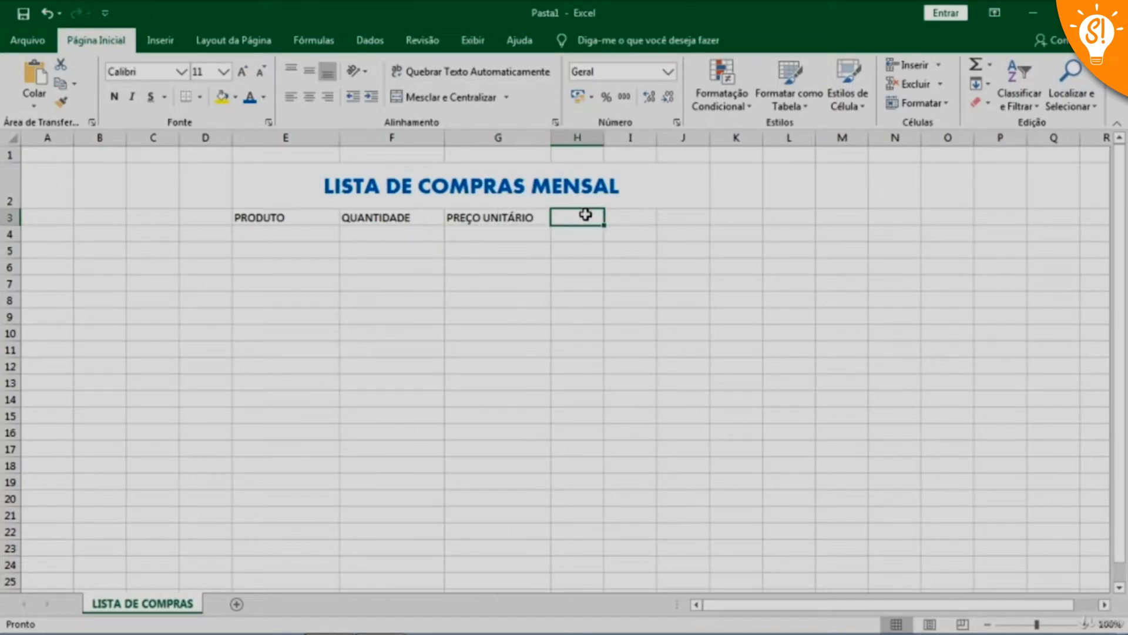
{"action": "type", "text": "TOTAL"}
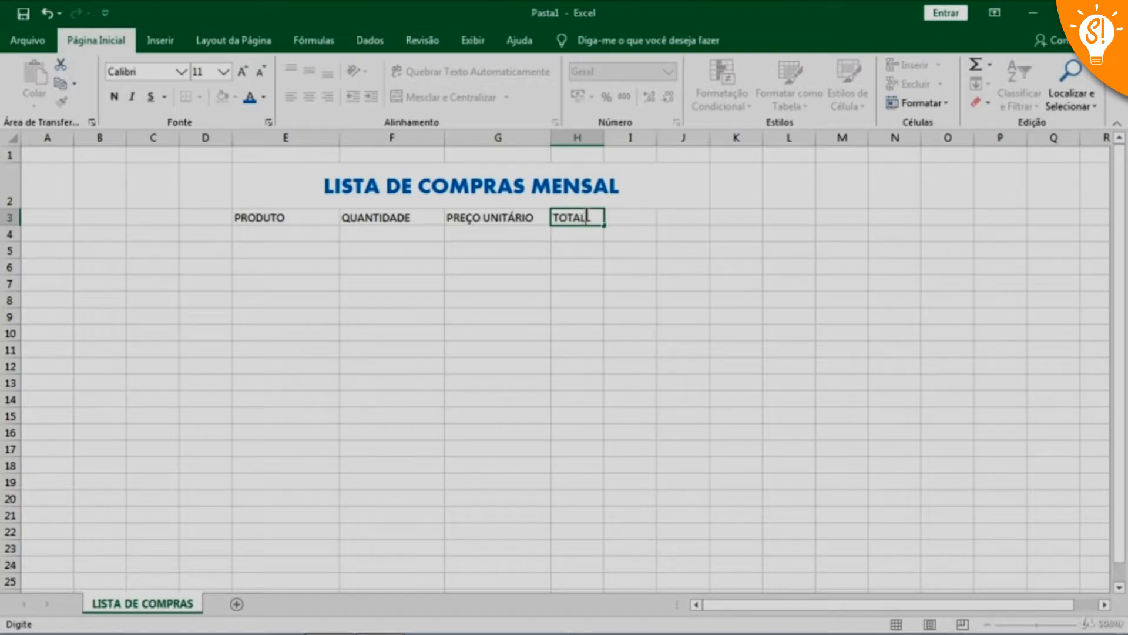
{"action": "left_click", "coordinate": [531, 235]}
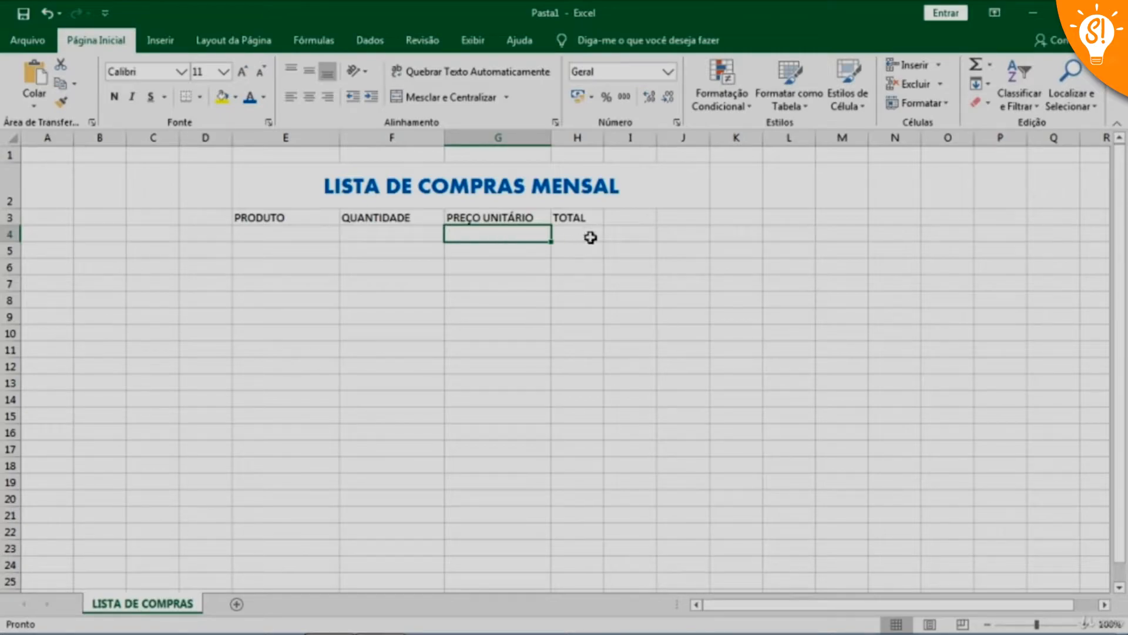
{"action": "left_click_drag", "start_coordinate": [603, 134], "coordinate": [656, 134]}
- Enter the heading RENDA MENSAL in cell I3 and widen column I to about twice its default width
{"action": "left_click", "coordinate": [676, 221]}
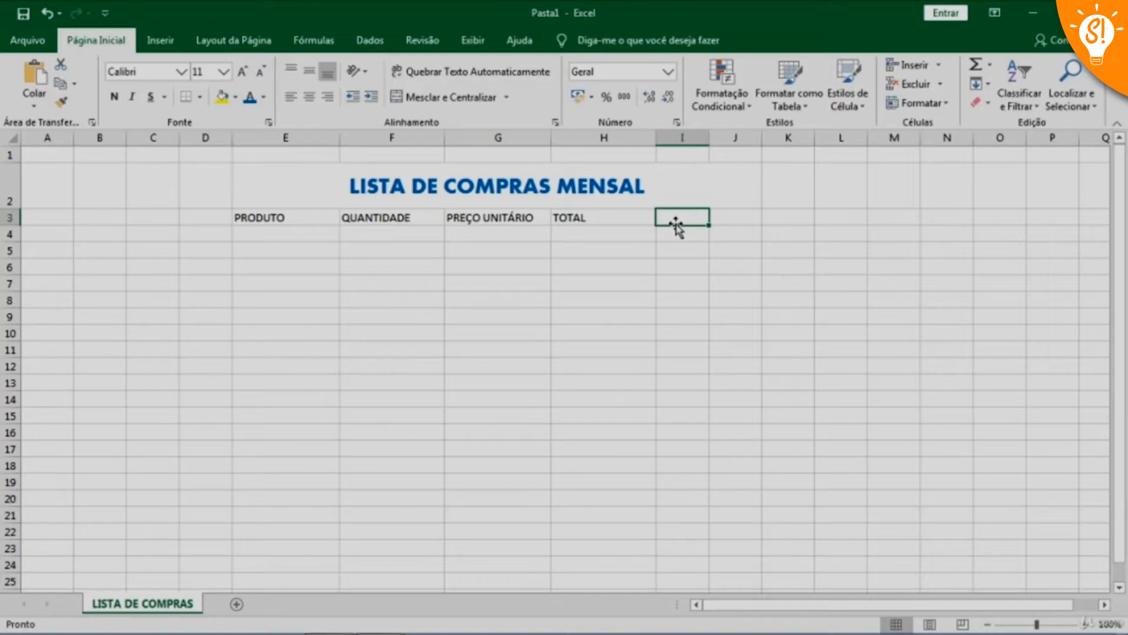
{"action": "type", "text": "RENDA "}
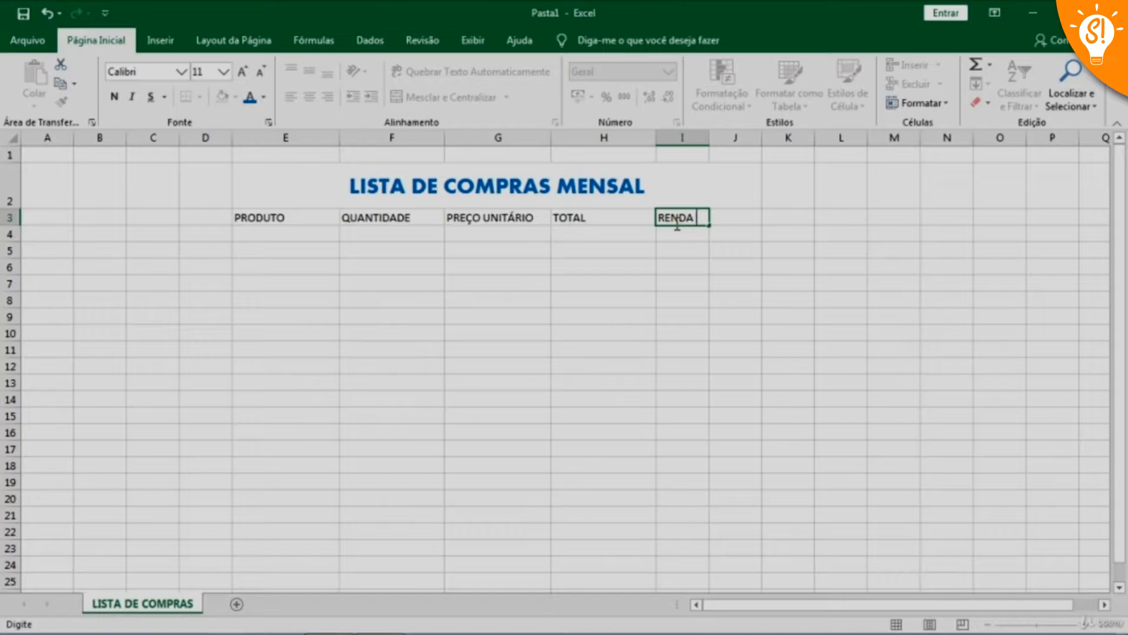
{"action": "type", "text": "MENSAL"}
{"action": "left_click", "coordinate": [676, 249]}
{"action": "left_click_drag", "start_coordinate": [710, 139], "coordinate": [762, 146]}
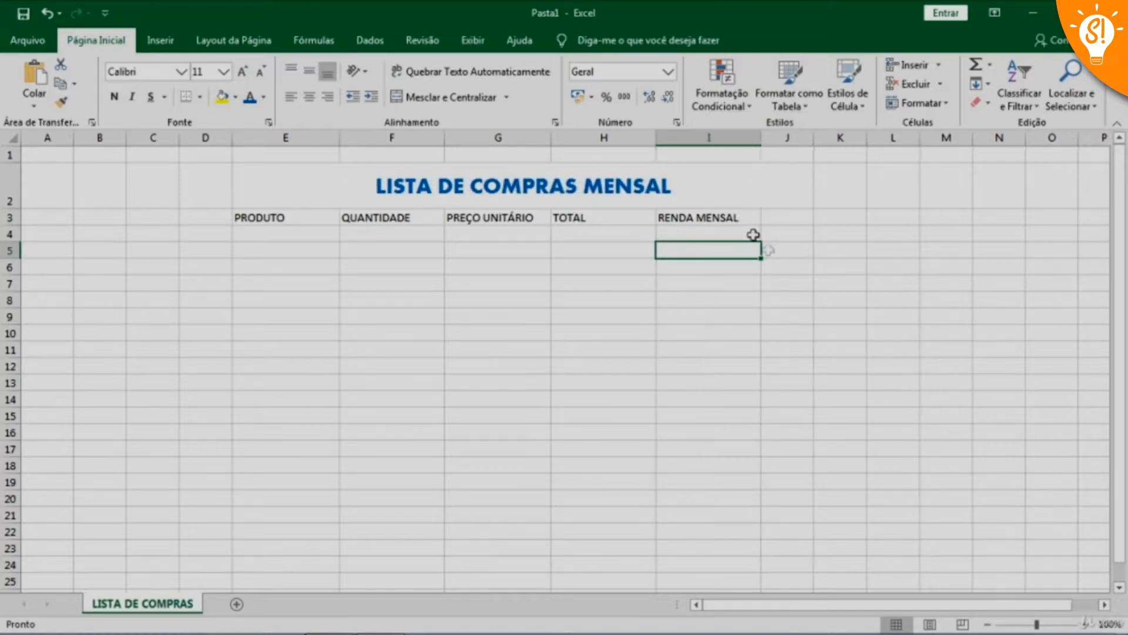
- Enter the heading SALDO MENSAL in cell J3 and widen column J until the whole text fits
{"action": "left_click", "coordinate": [802, 221]}
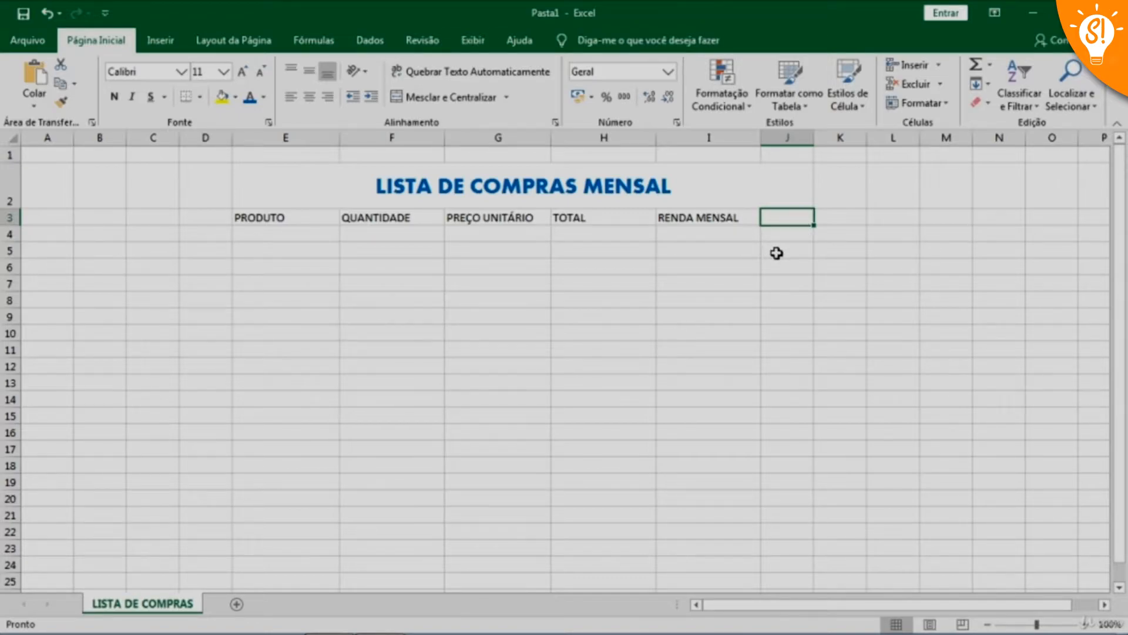
{"action": "type", "text": "SALDO MENSAL"}
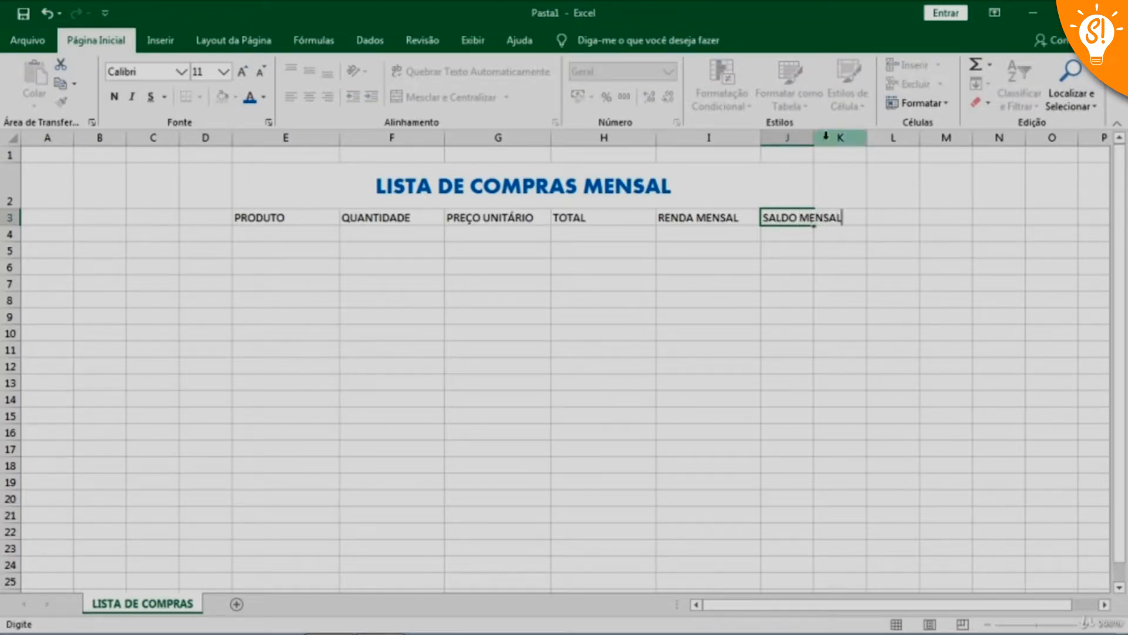
{"action": "left_click", "coordinate": [798, 236]}
{"action": "left_click", "coordinate": [800, 219]}
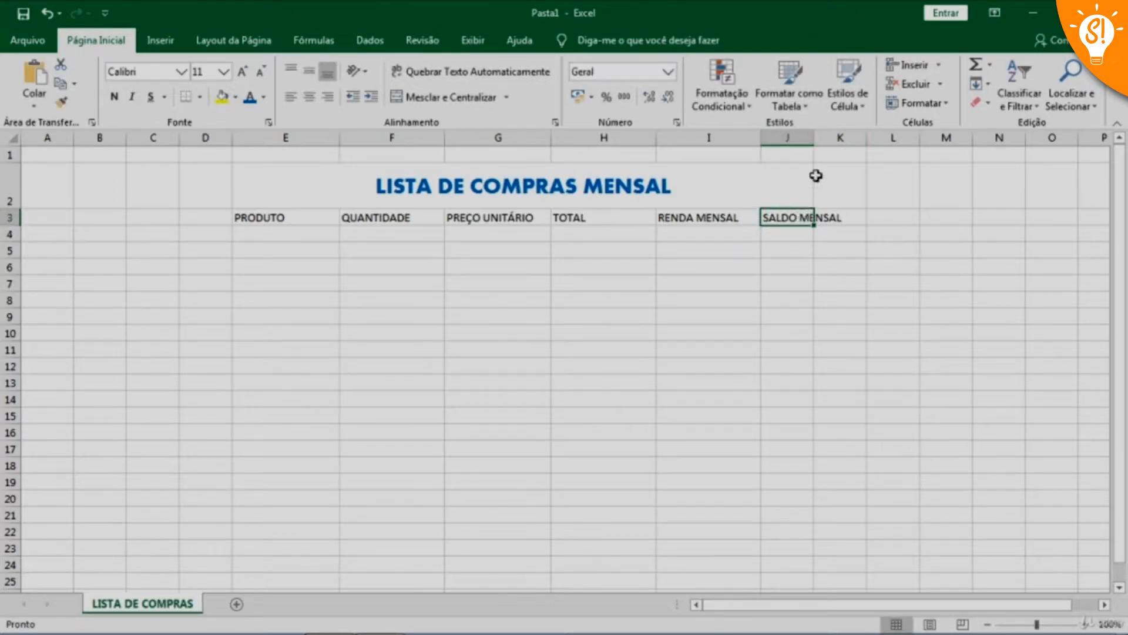
{"action": "left_click_drag", "start_coordinate": [814, 141], "coordinate": [870, 148]}
{"action": "left_click", "coordinate": [808, 283]}
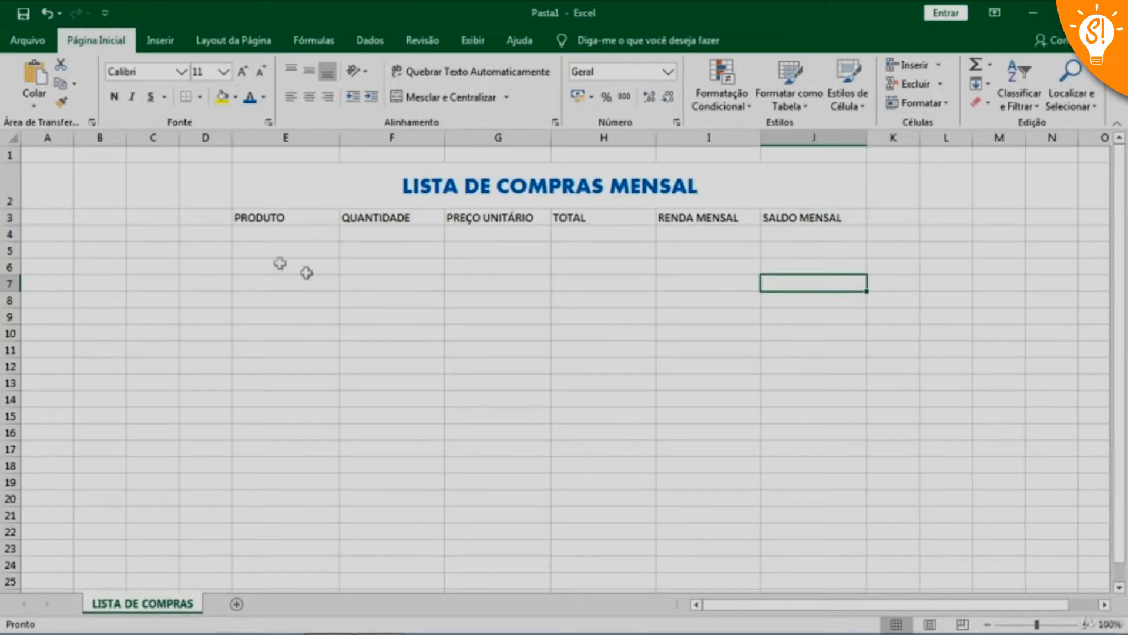
- Apply all borders (Todas as Bordas) to the table range from the title in row 2 down to row 24, columns E to J
{"action": "left_click", "coordinate": [289, 234]}
{"action": "left_click", "coordinate": [314, 251]}
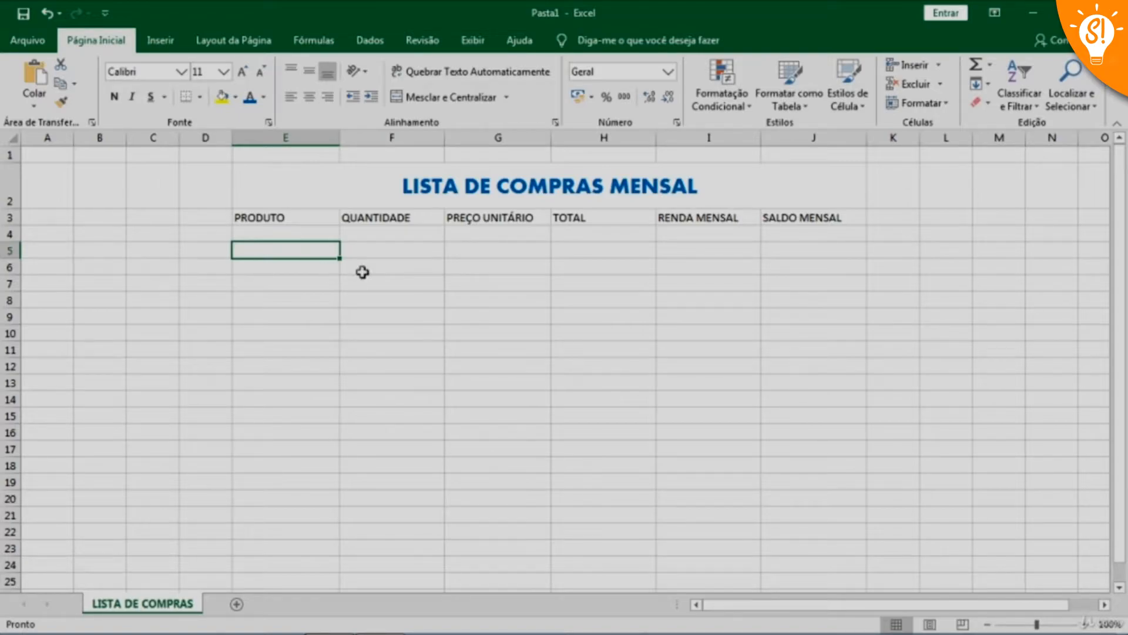
{"action": "left_click", "coordinate": [314, 197]}
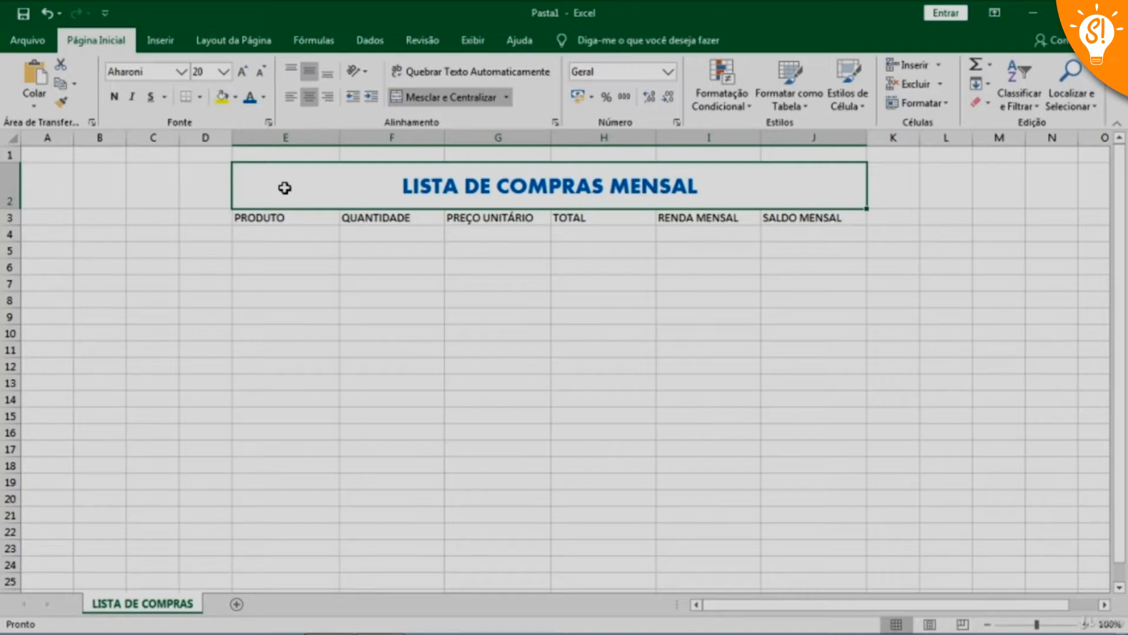
{"action": "left_click_drag", "start_coordinate": [286, 187], "coordinate": [312, 561]}
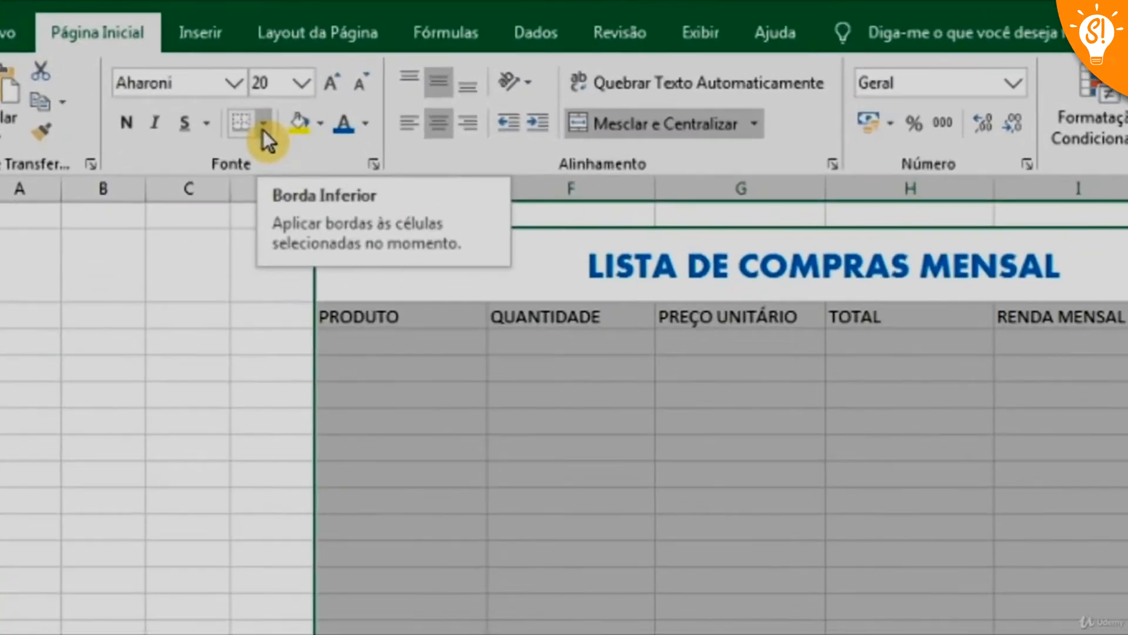
{"action": "left_click", "coordinate": [200, 99]}
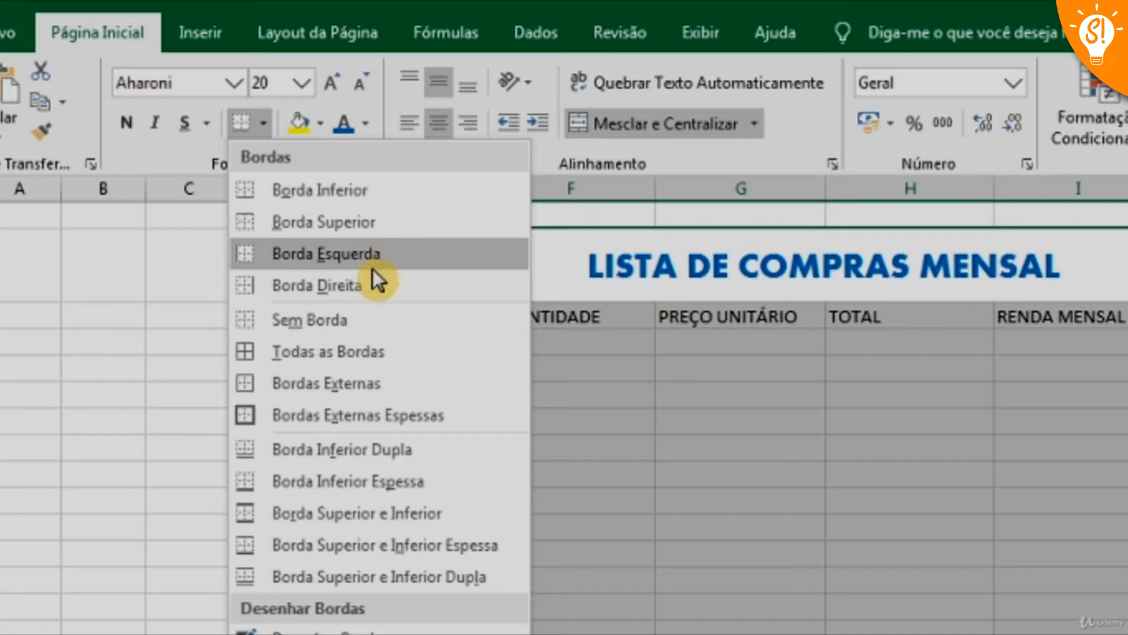
{"action": "left_click", "coordinate": [354, 354]}
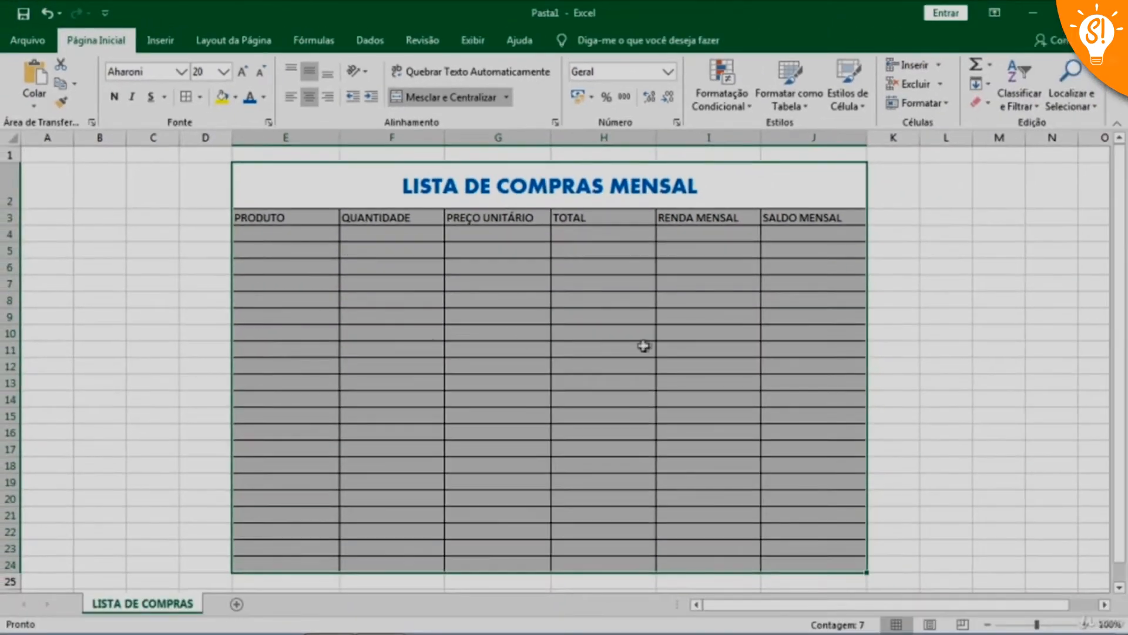
{"action": "left_click", "coordinate": [448, 396]}
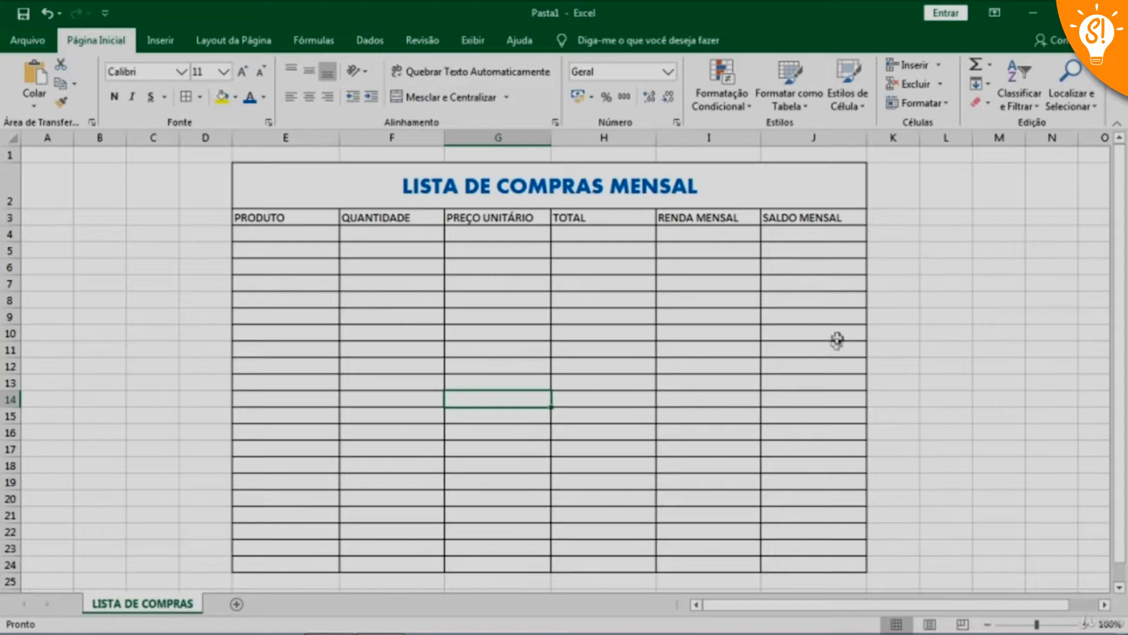
- Look over the bordered table, its title and each column heading in row 3 from PRODUTO to SALDO MENSAL
{"action": "key", "text": "Right"}
{"action": "key", "text": "Right"}
{"action": "key", "text": "Right"}
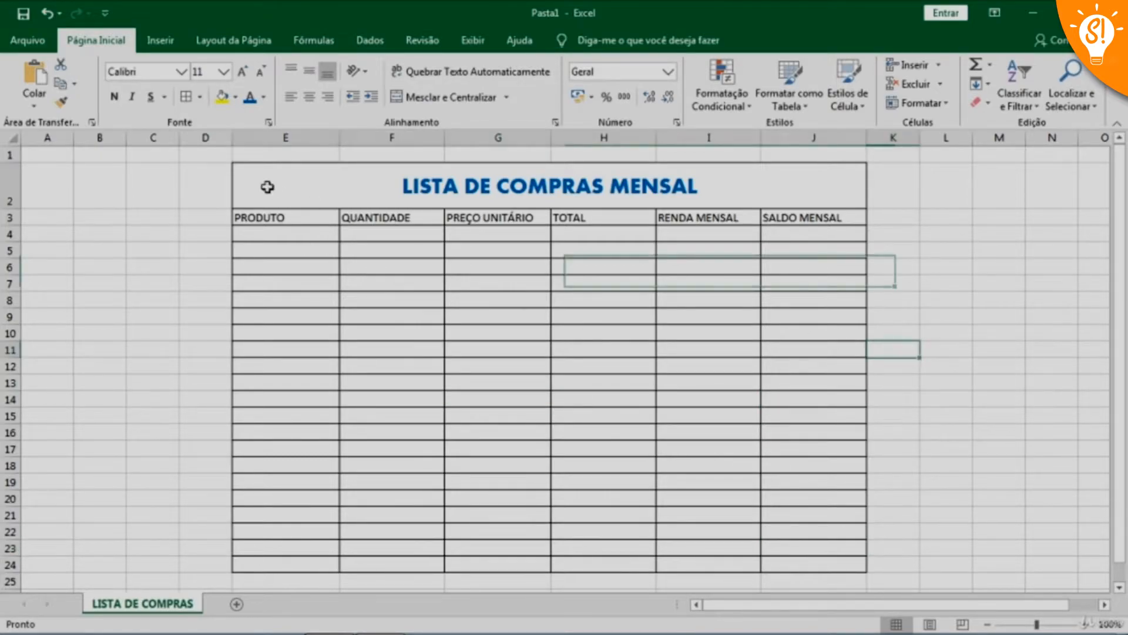
{"action": "left_click", "coordinate": [267, 186]}
{"action": "mouse_move", "coordinate": [267, 186]}
{"action": "left_mouse_down"}
{"action": "mouse_move", "coordinate": [517, 436]}
{"action": "mouse_move", "coordinate": [521, 560]}
{"action": "left_mouse_up"}
{"action": "left_click", "coordinate": [320, 219]}
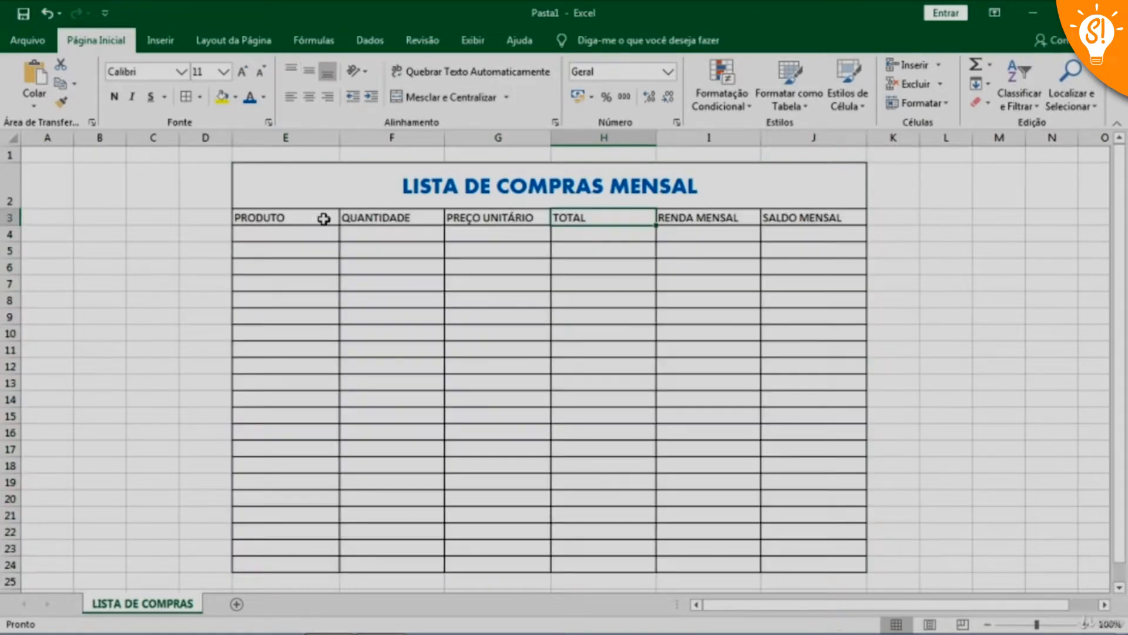
{"action": "left_click", "coordinate": [391, 220]}
{"action": "left_click", "coordinate": [496, 219]}
{"action": "left_click", "coordinate": [576, 218]}
{"action": "left_click", "coordinate": [699, 216]}
{"action": "left_click", "coordinate": [810, 220]}
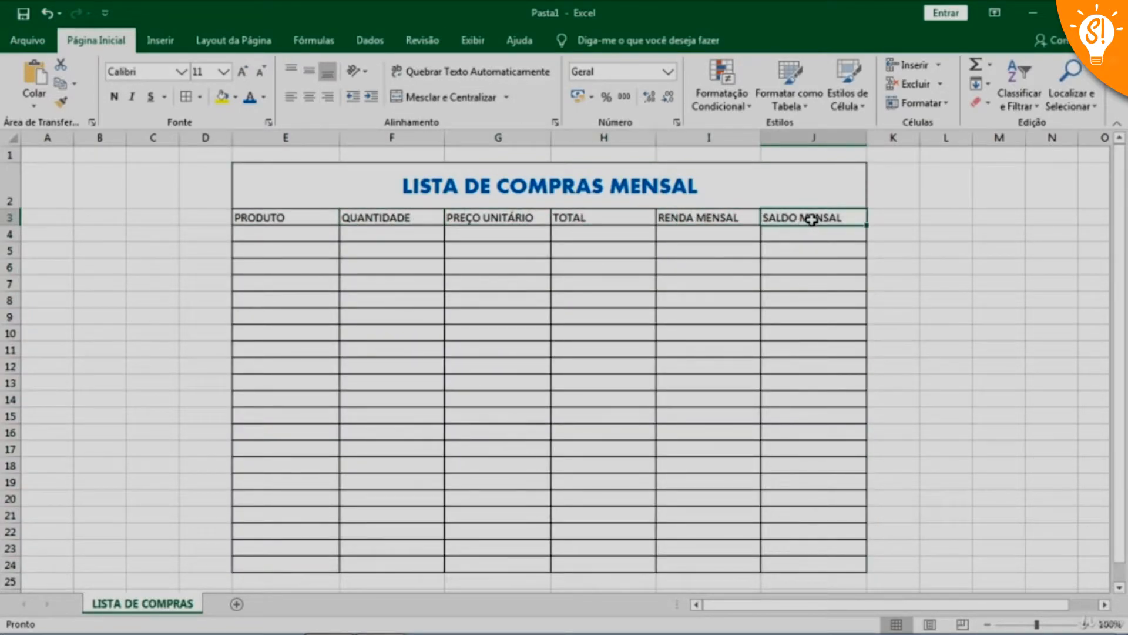
{"action": "left_click", "coordinate": [284, 218]}
{"action": "left_click", "coordinate": [352, 218]}
{"action": "left_click", "coordinate": [493, 216]}
{"action": "left_click", "coordinate": [563, 218]}
{"action": "left_click", "coordinate": [711, 217]}
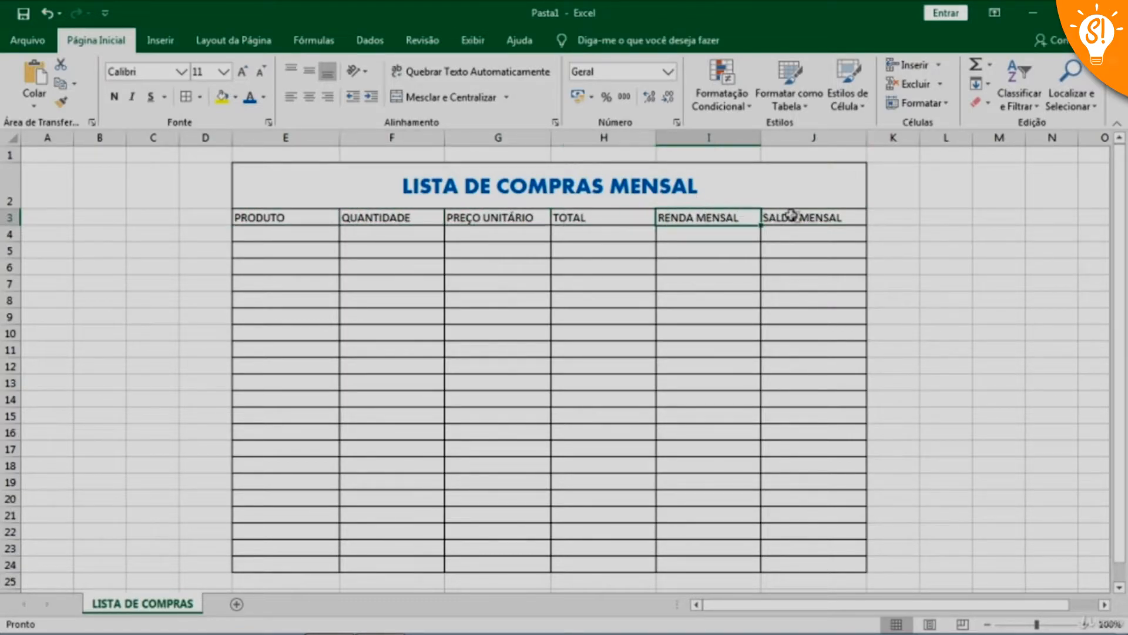
{"action": "left_click", "coordinate": [794, 217]}
{"action": "left_click", "coordinate": [360, 220]}
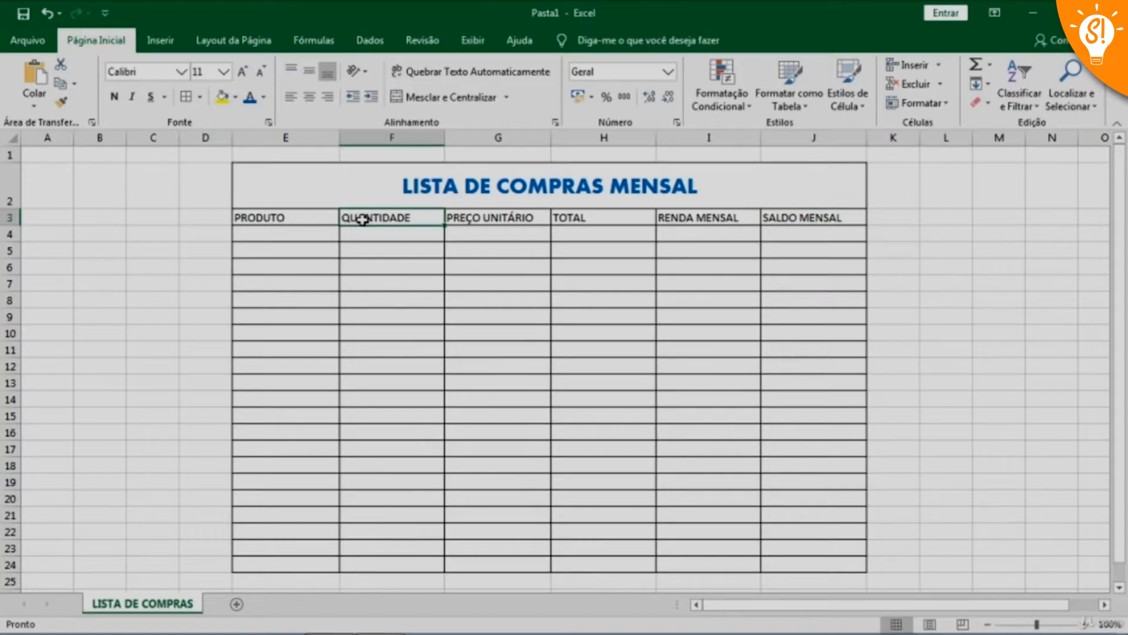
{"action": "left_click", "coordinate": [368, 188]}
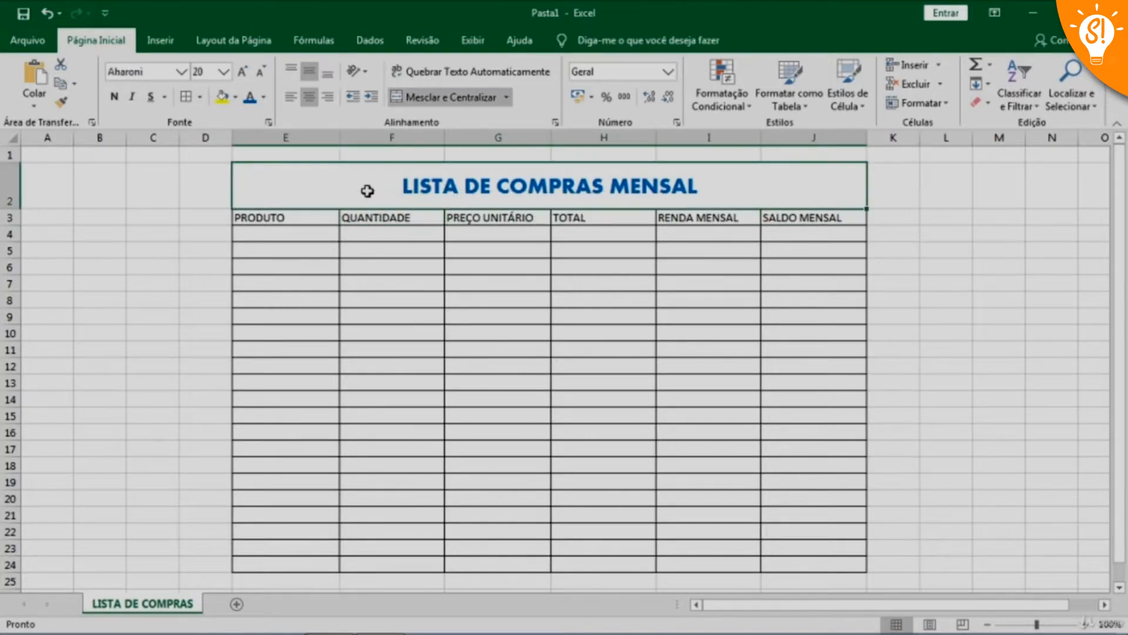
{"action": "left_click", "coordinate": [302, 217]}
{"action": "left_click", "coordinate": [373, 217]}
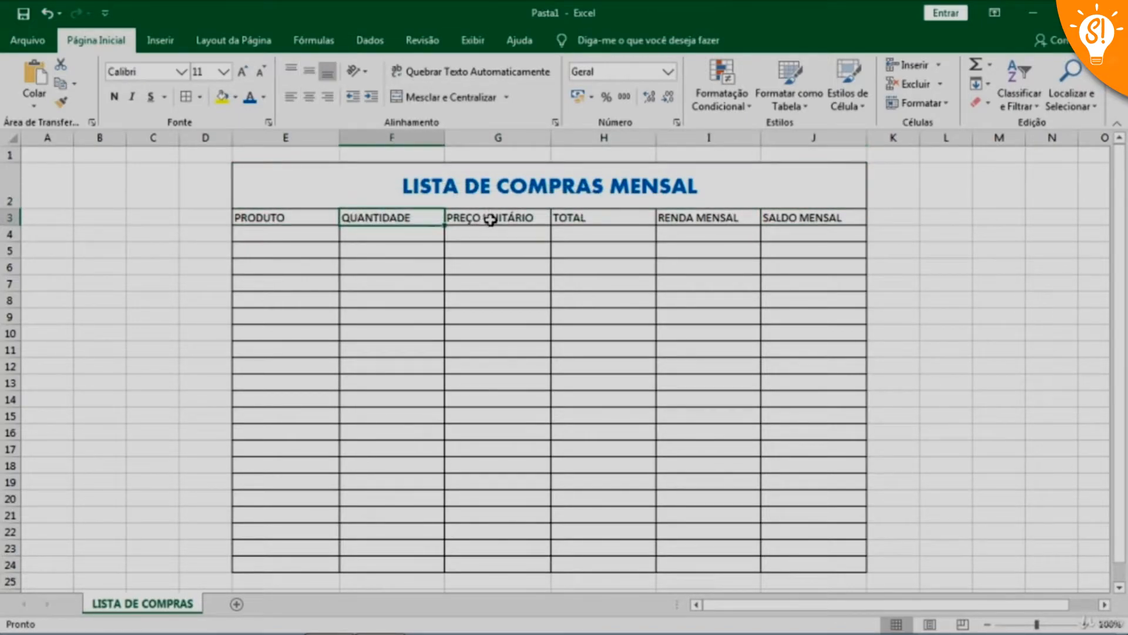
{"action": "left_click", "coordinate": [491, 218]}
{"action": "left_click", "coordinate": [578, 216]}
{"action": "left_click", "coordinate": [712, 221]}
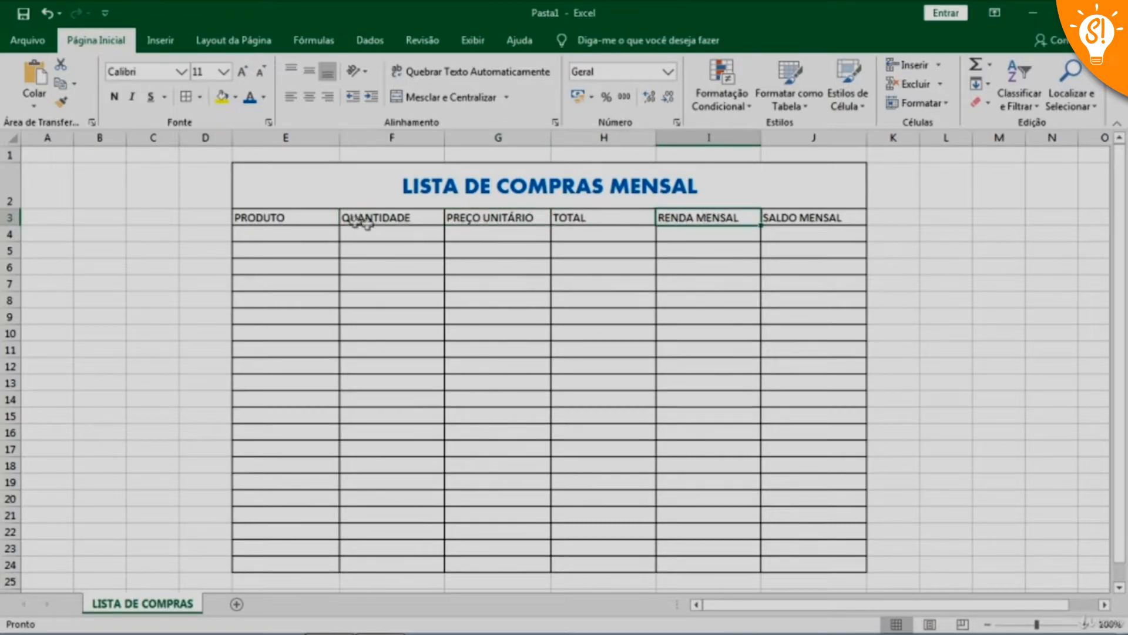
- Centre the column headings in row 3, from PRODUTO to SALDO MENSAL, and make them bold
{"action": "left_click", "coordinate": [284, 219]}
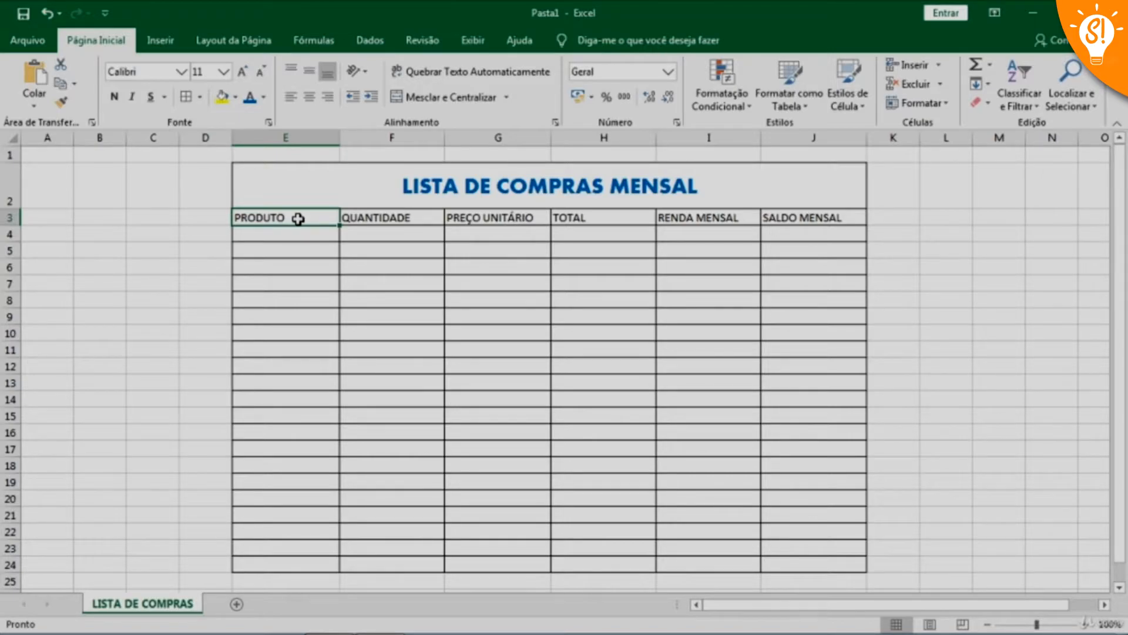
{"action": "left_click_drag", "start_coordinate": [298, 219], "coordinate": [776, 221]}
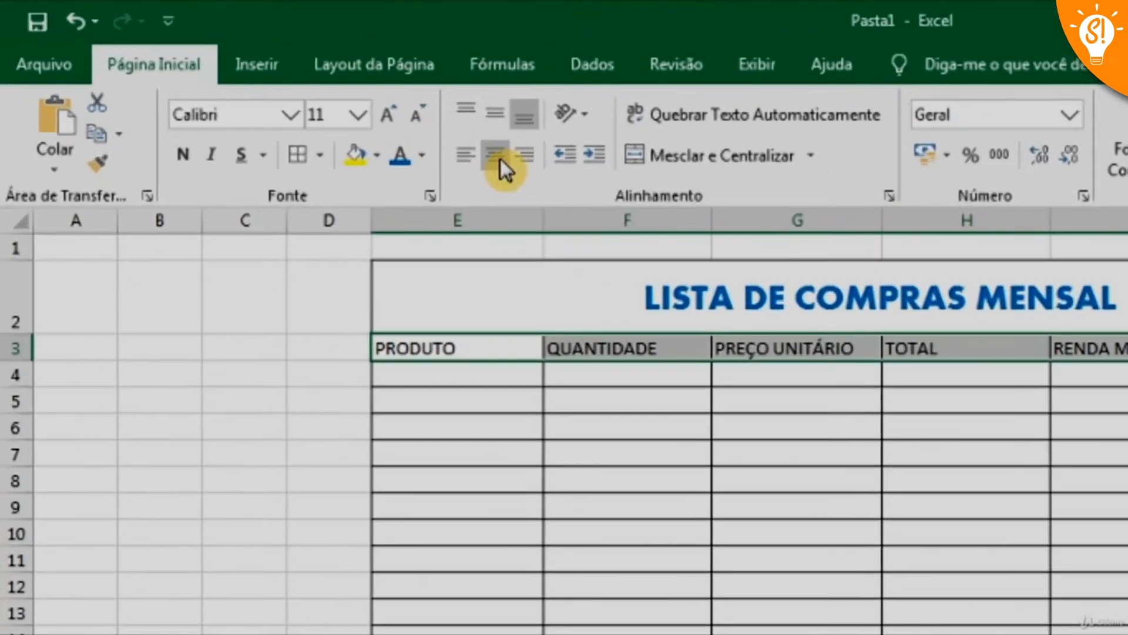
{"action": "left_click", "coordinate": [312, 98]}
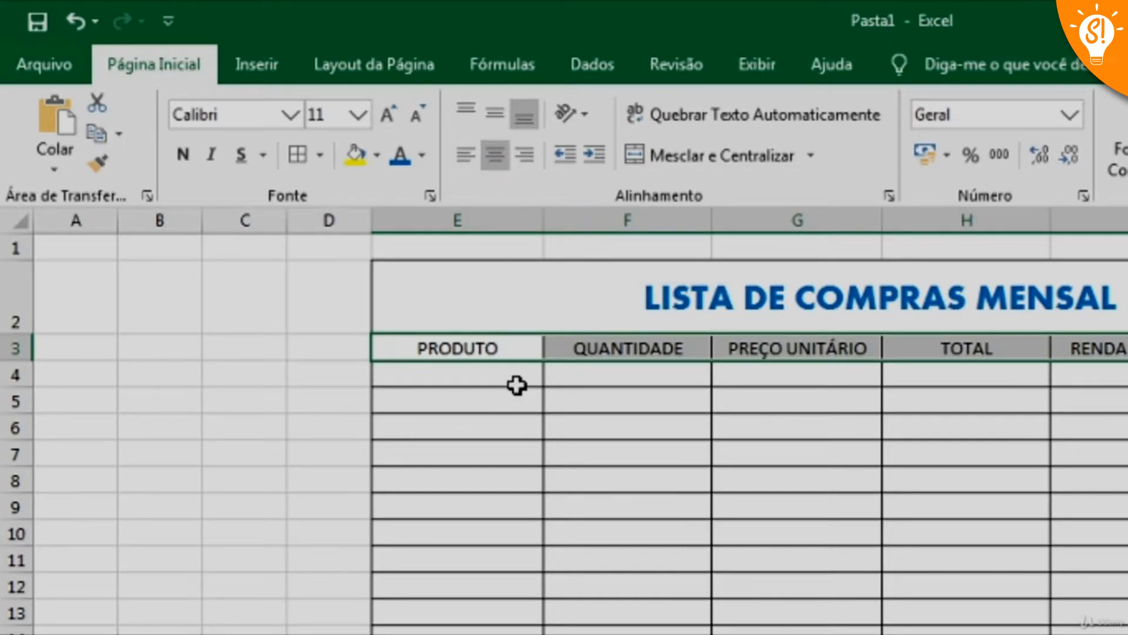
{"action": "left_click", "coordinate": [184, 156]}
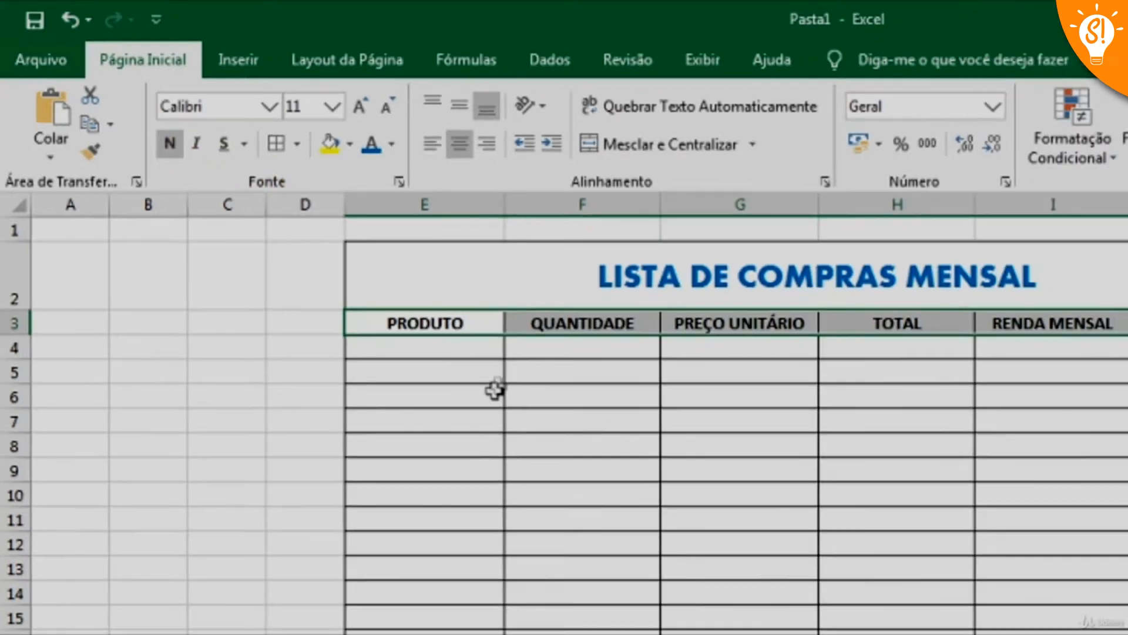
{"action": "left_click", "coordinate": [470, 375]}
- Merge and centre cells I4:I9 under RENDA MENSAL and cells J4:J9 under SALDO MENSAL as two separate blocks
{"action": "left_click", "coordinate": [709, 234]}
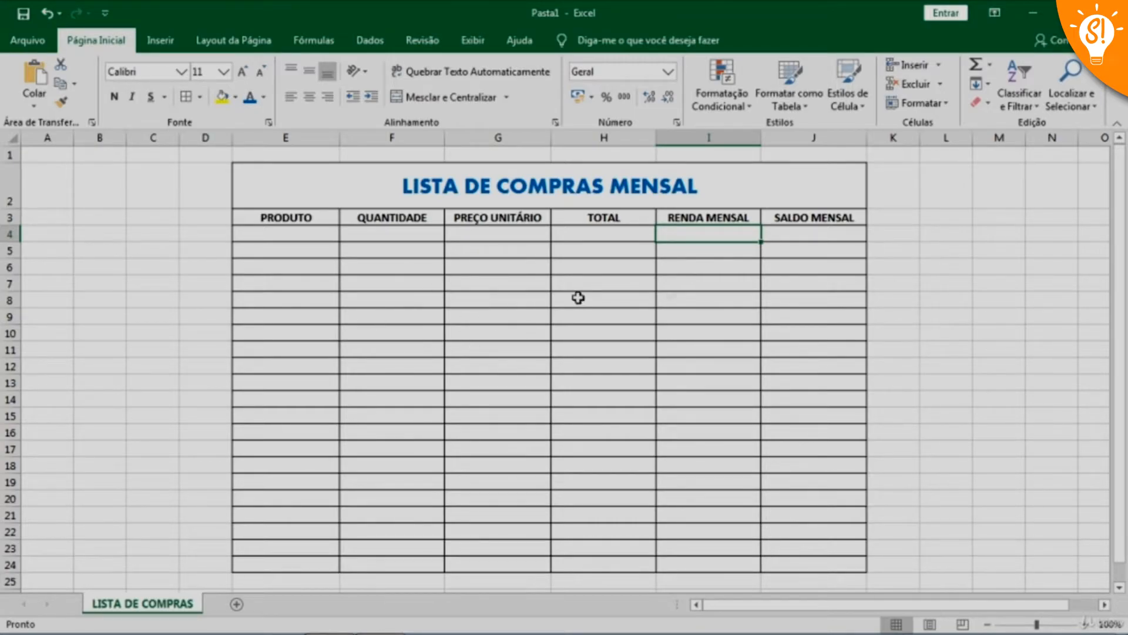
{"action": "left_click_drag", "start_coordinate": [724, 236], "coordinate": [731, 310]}
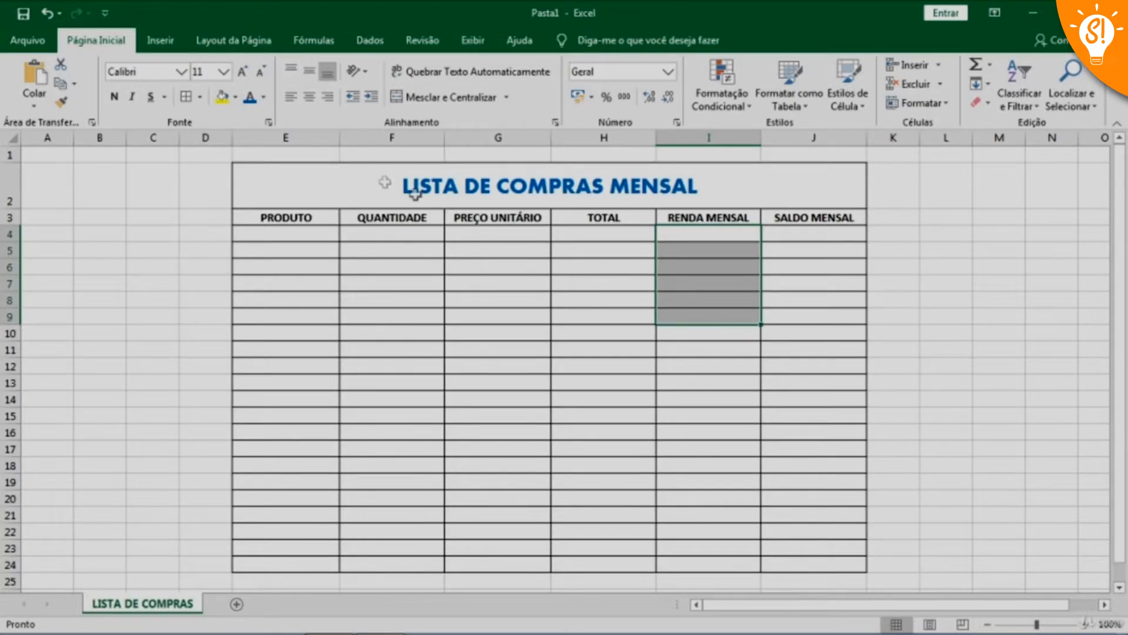
{"action": "left_click", "coordinate": [419, 104]}
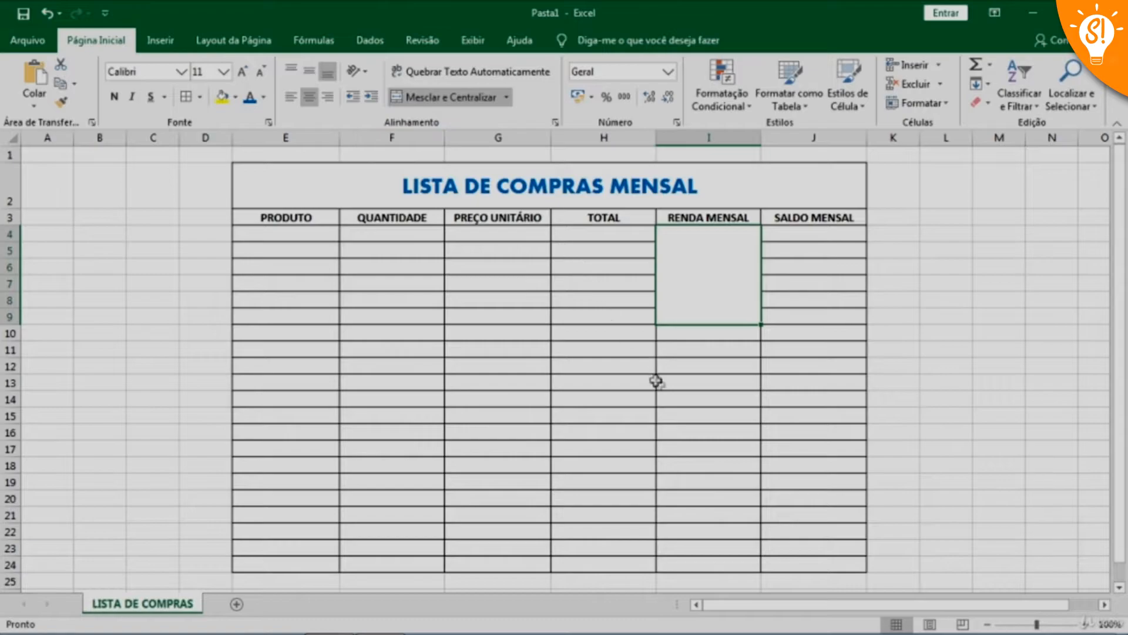
{"action": "left_click", "coordinate": [705, 382]}
{"action": "left_click", "coordinate": [715, 276]}
{"action": "left_click_drag", "start_coordinate": [815, 233], "coordinate": [815, 309]}
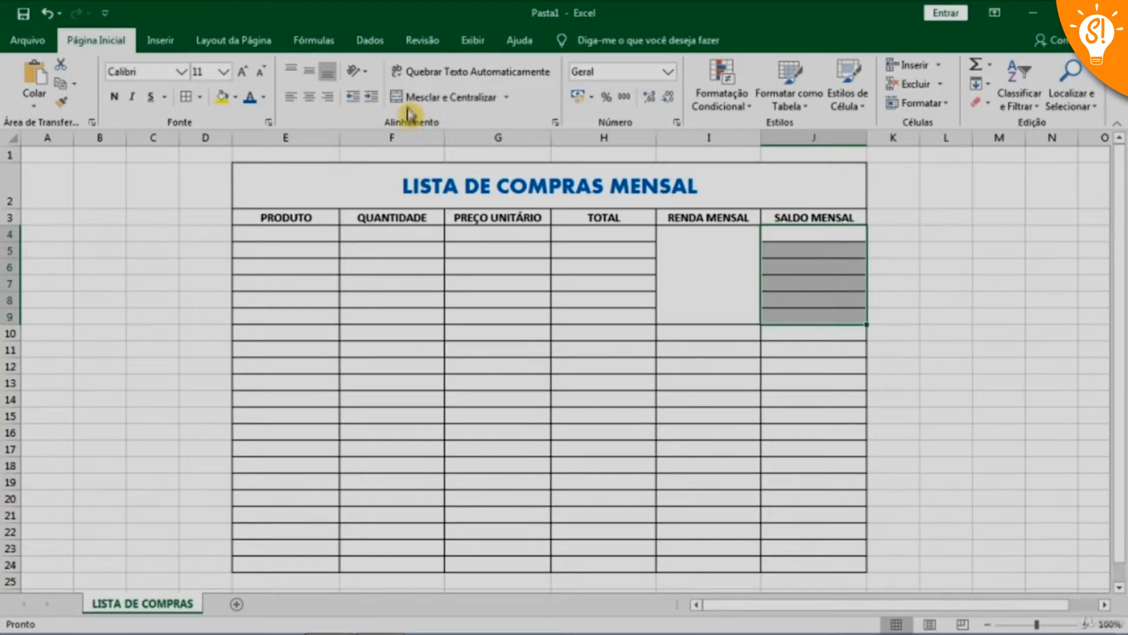
{"action": "left_click", "coordinate": [429, 97]}
- Enter the label TOTAL COMPRAS in cell I10, directly below the merged RENDA MENSAL block
{"action": "left_click", "coordinate": [727, 332]}
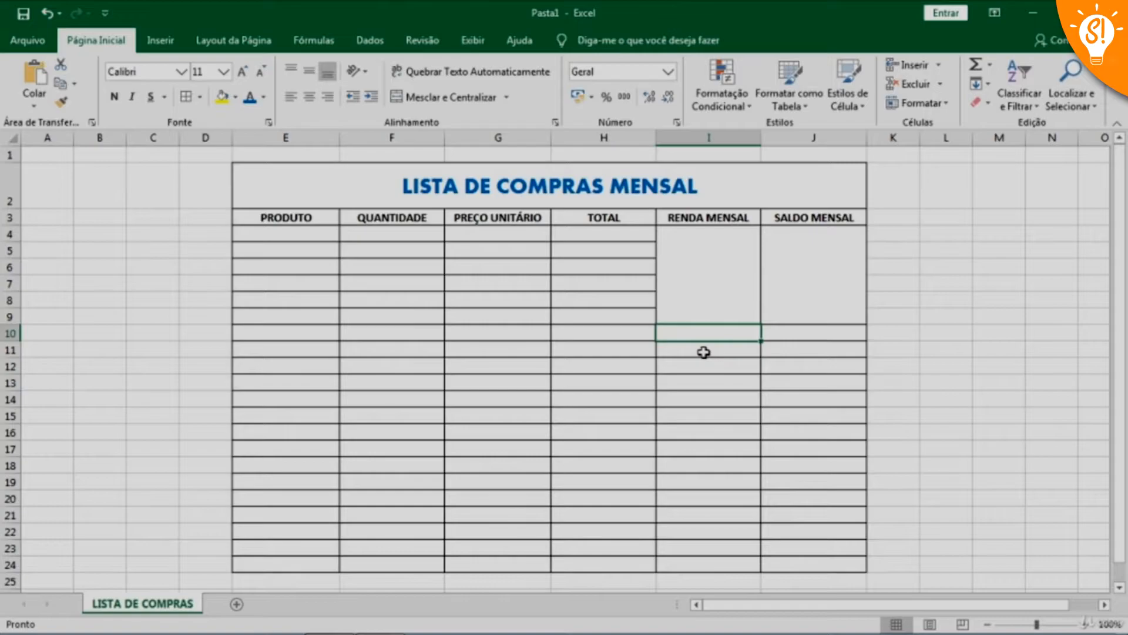
{"action": "type", "text": "TOTAL COMPRAS"}
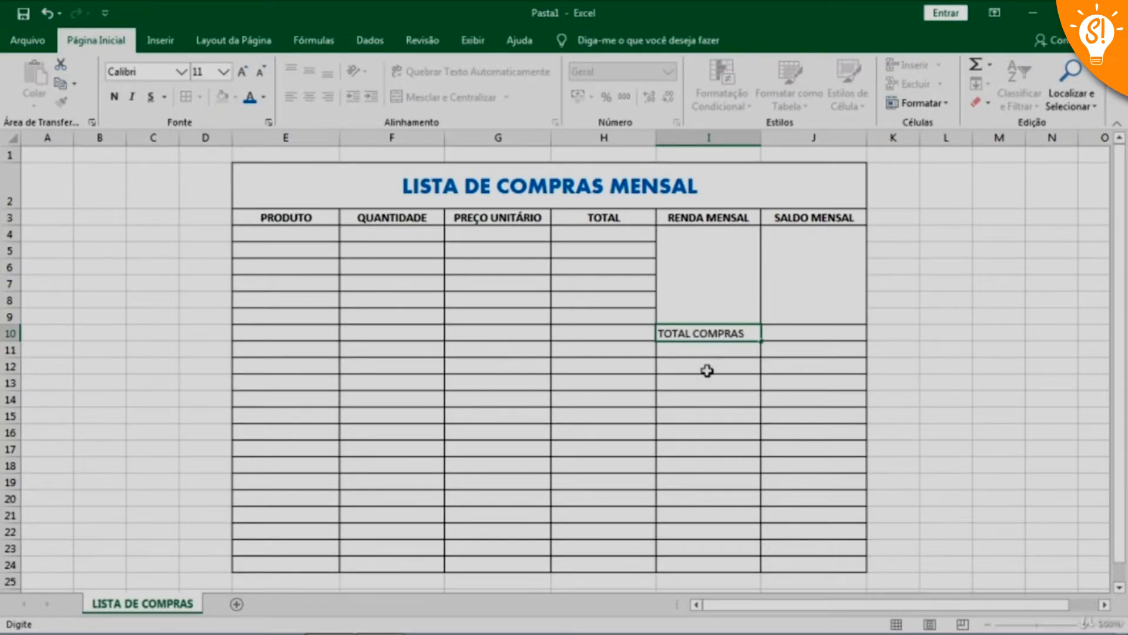
{"action": "left_click", "coordinate": [707, 369]}
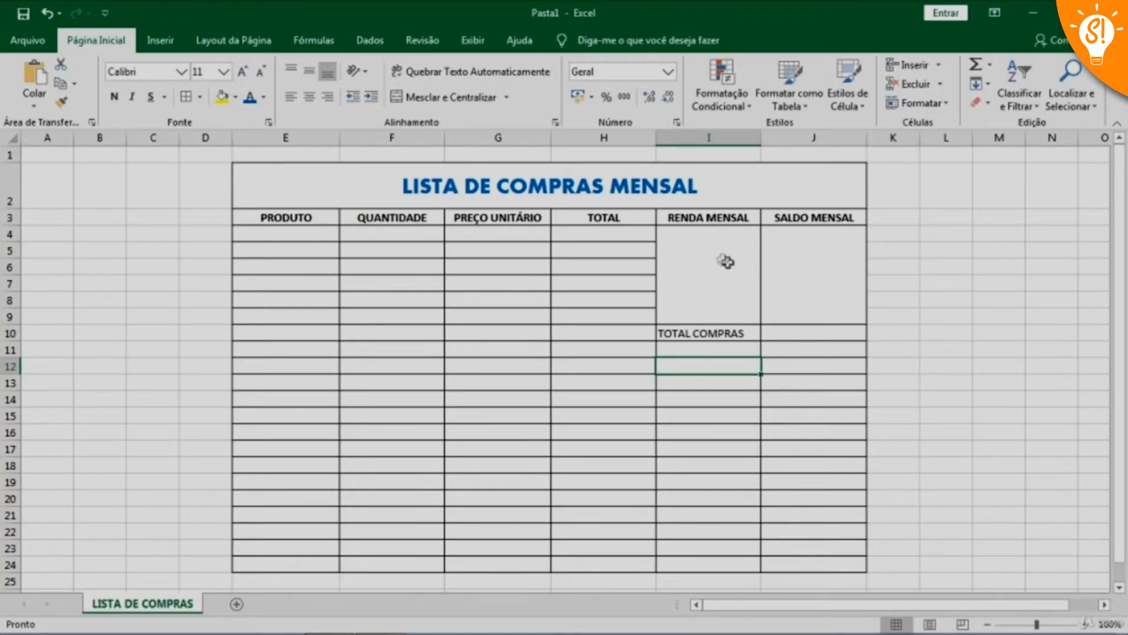
- Merge and centre cells I11:I16 below the TOTAL COMPRAS label into one block
{"action": "left_click", "coordinate": [706, 348]}
{"action": "left_click_drag", "start_coordinate": [705, 348], "coordinate": [721, 427]}
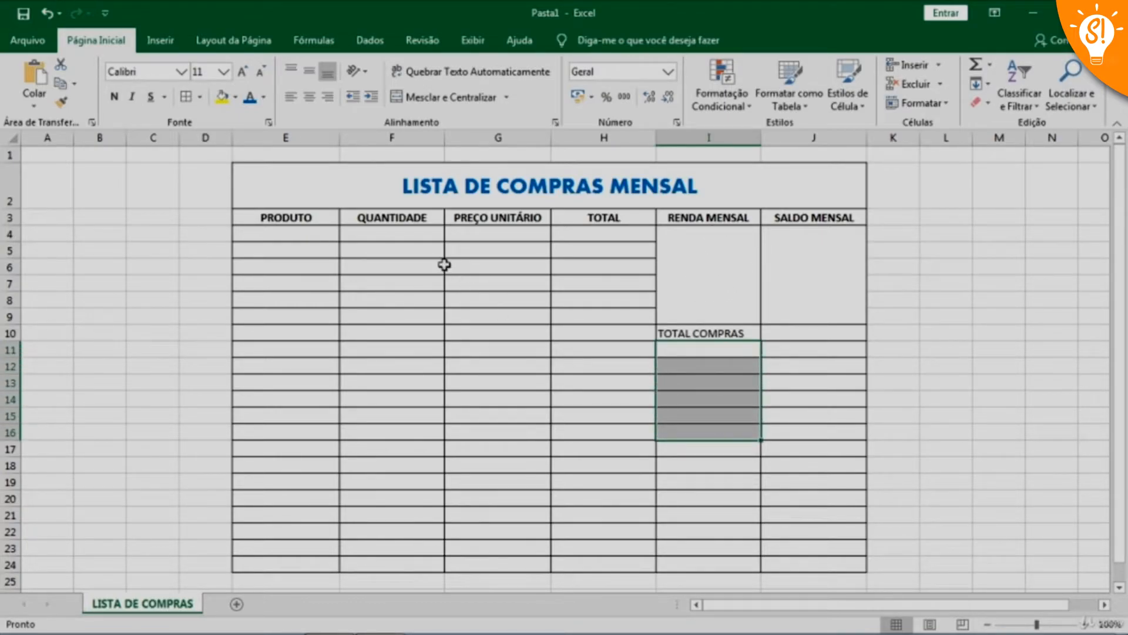
{"action": "left_click", "coordinate": [421, 97]}
{"action": "left_click", "coordinate": [798, 397]}
- Centre the TOTAL COMPRAS label in cell I10 and make it bold
{"action": "left_click", "coordinate": [733, 333]}
{"action": "left_click", "coordinate": [309, 98]}
{"action": "left_click", "coordinate": [115, 97]}
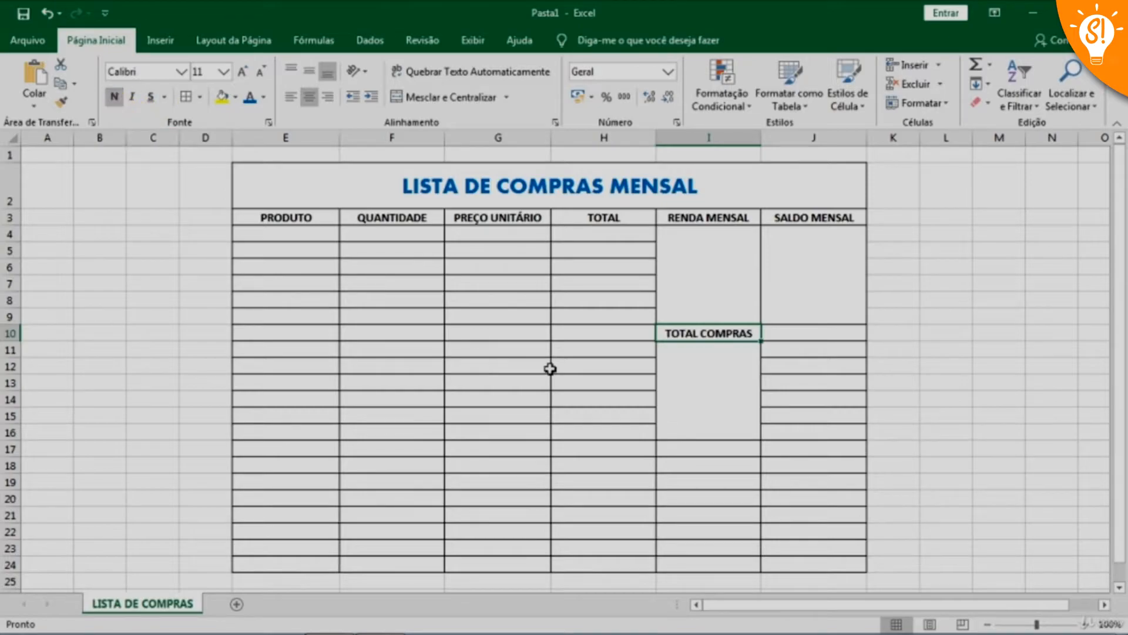
{"action": "left_click", "coordinate": [735, 394]}
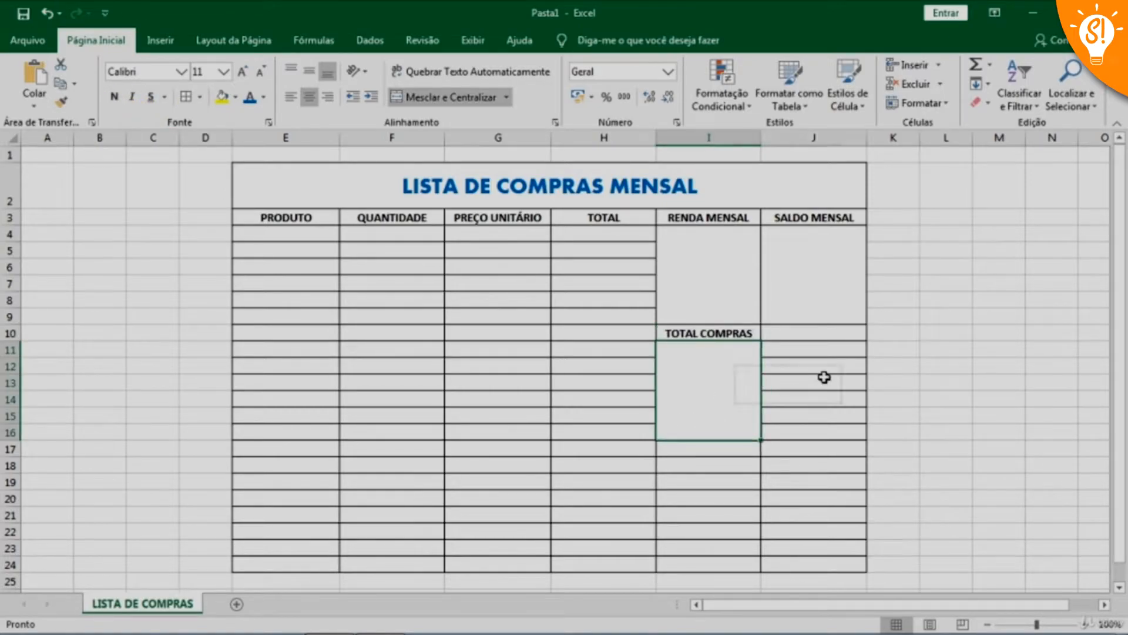
- Fill in the first product in row 4: açúcar in E4, quantity 5 in F4 and unit price 4,5 in G4
{"action": "left_click", "coordinate": [304, 233]}
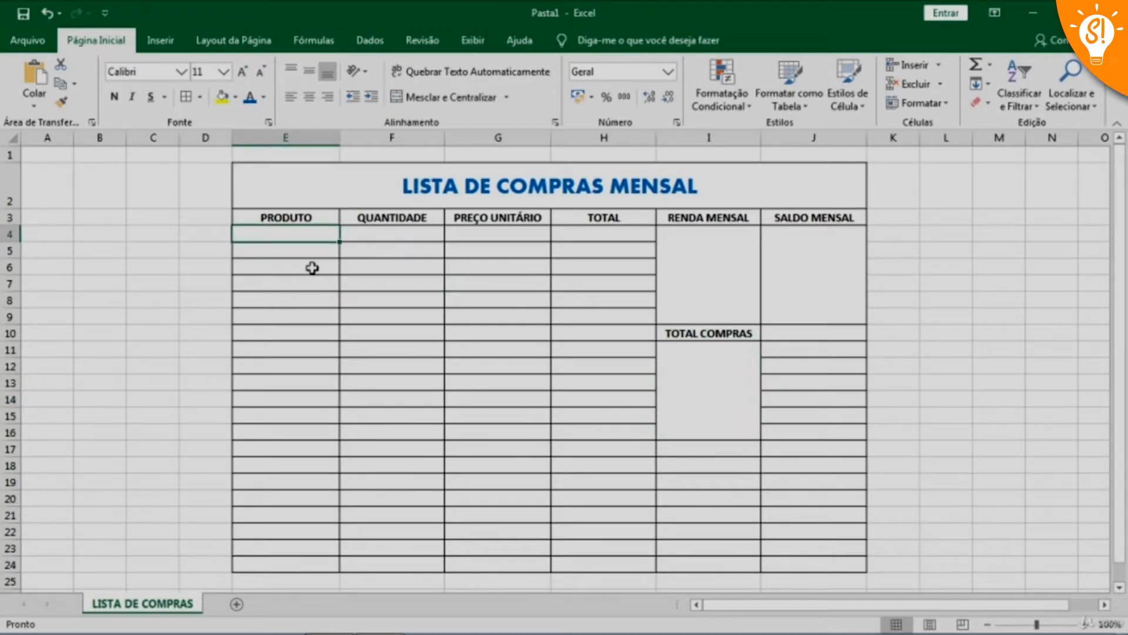
{"action": "type", "text": "açúcar"}
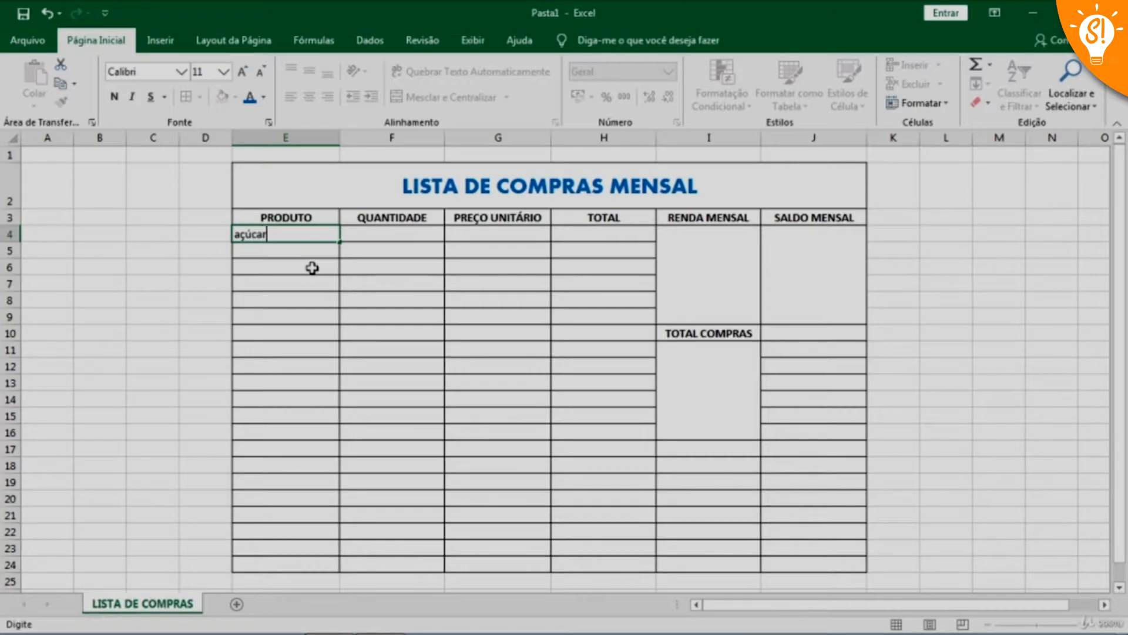
{"action": "key", "text": "Tab"}
{"action": "type", "text": "5"}
{"action": "key", "text": "Tab"}
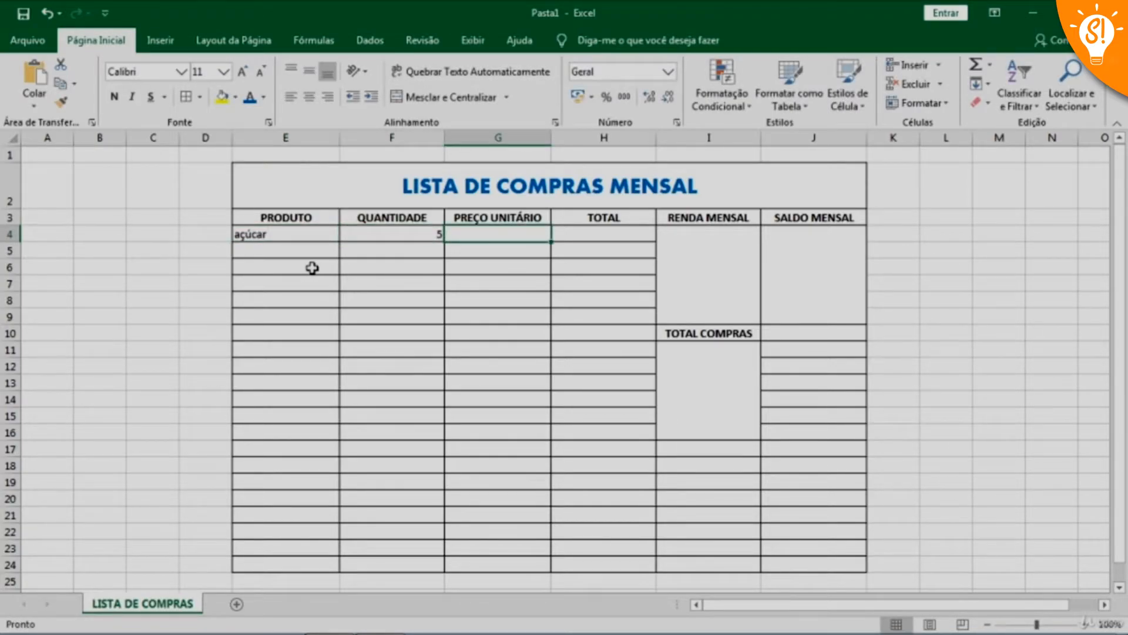
{"action": "type", "text": "4,5"}
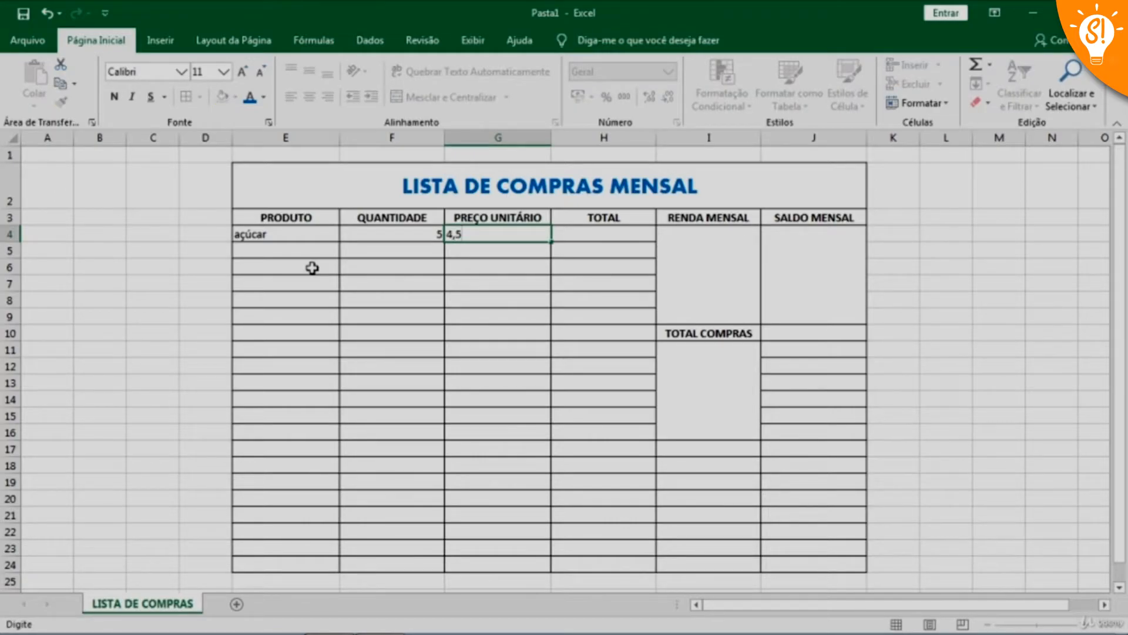
{"action": "key", "text": "Return"}
{"action": "left_click", "coordinate": [520, 238]}
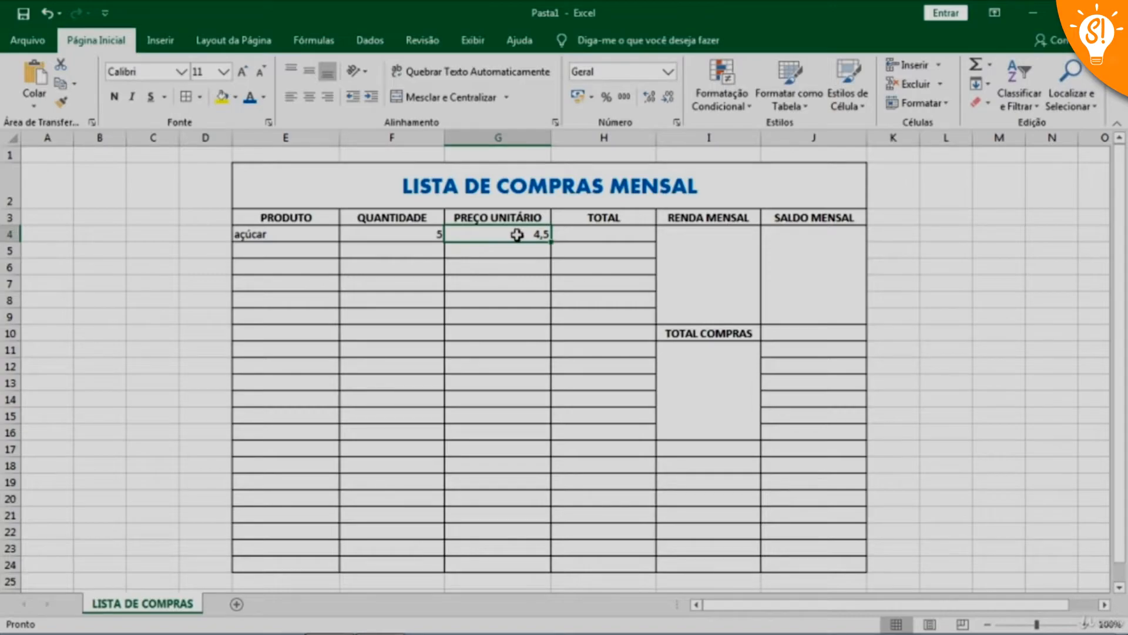
{"action": "key", "text": "Return"}
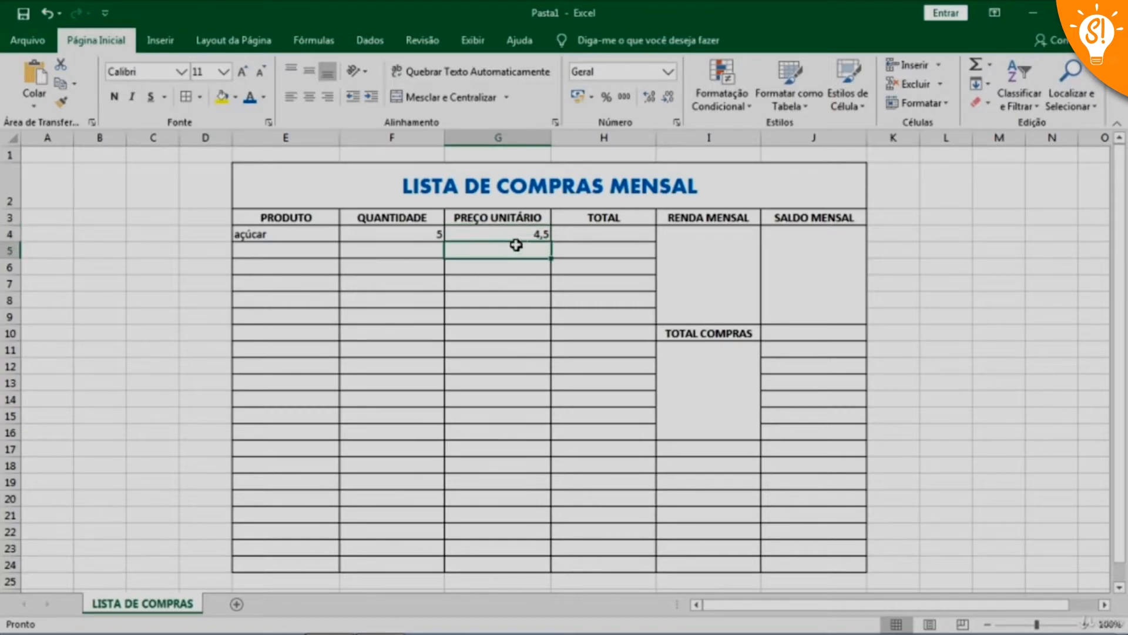
- Format the açúcar unit price in G4 as currency (Moeda) and change its value to 3,2
{"action": "left_click", "coordinate": [522, 234]}
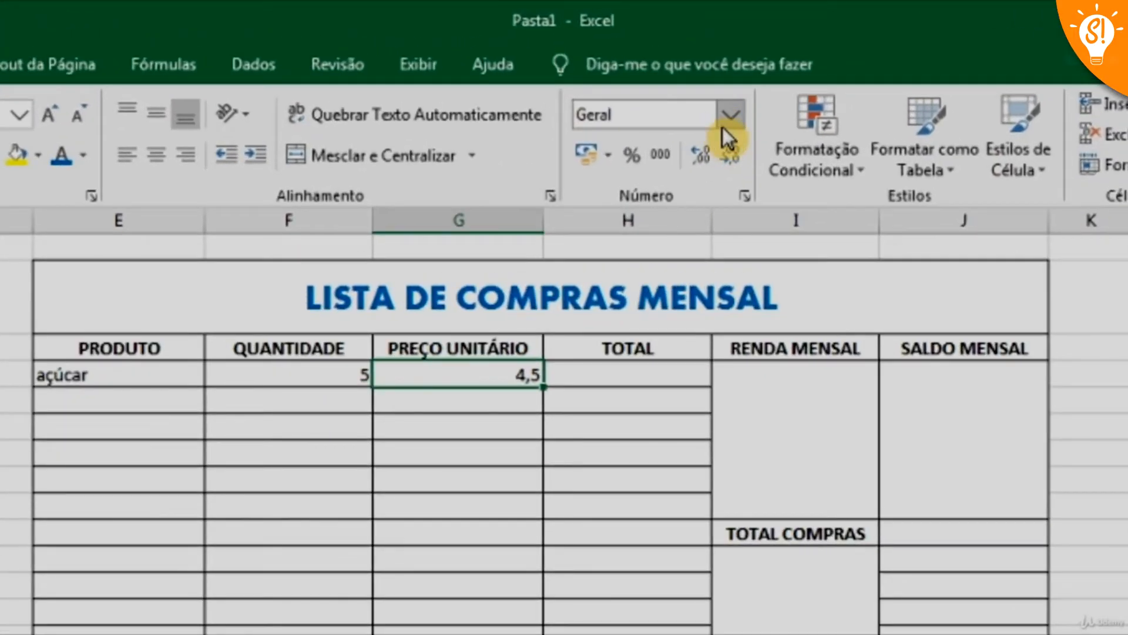
{"action": "left_click", "coordinate": [732, 121]}
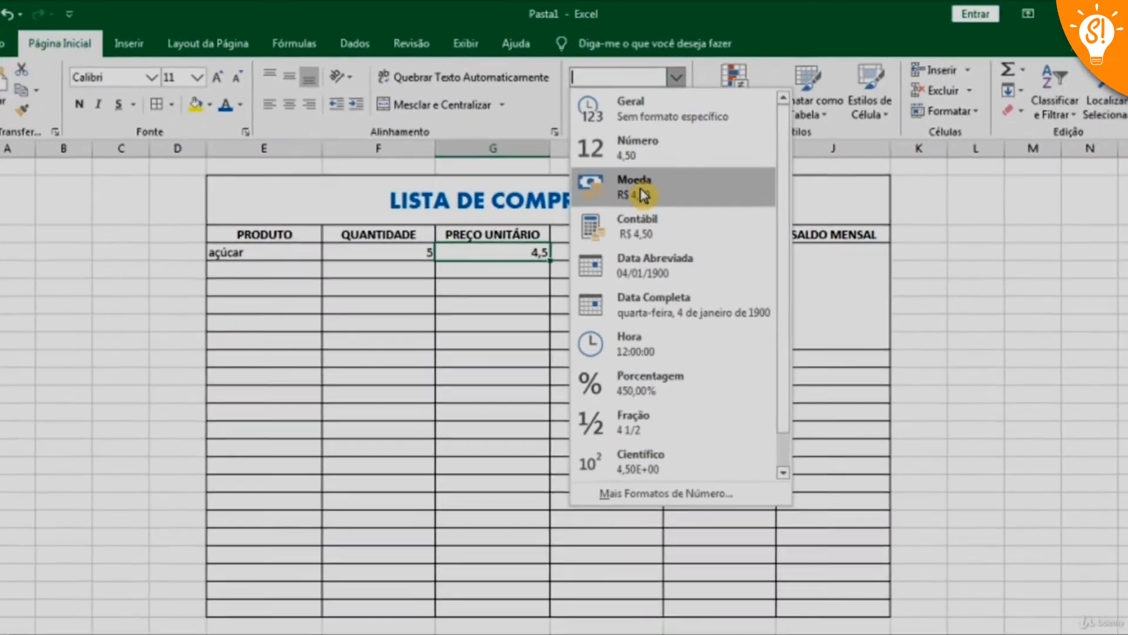
{"action": "left_click", "coordinate": [645, 195]}
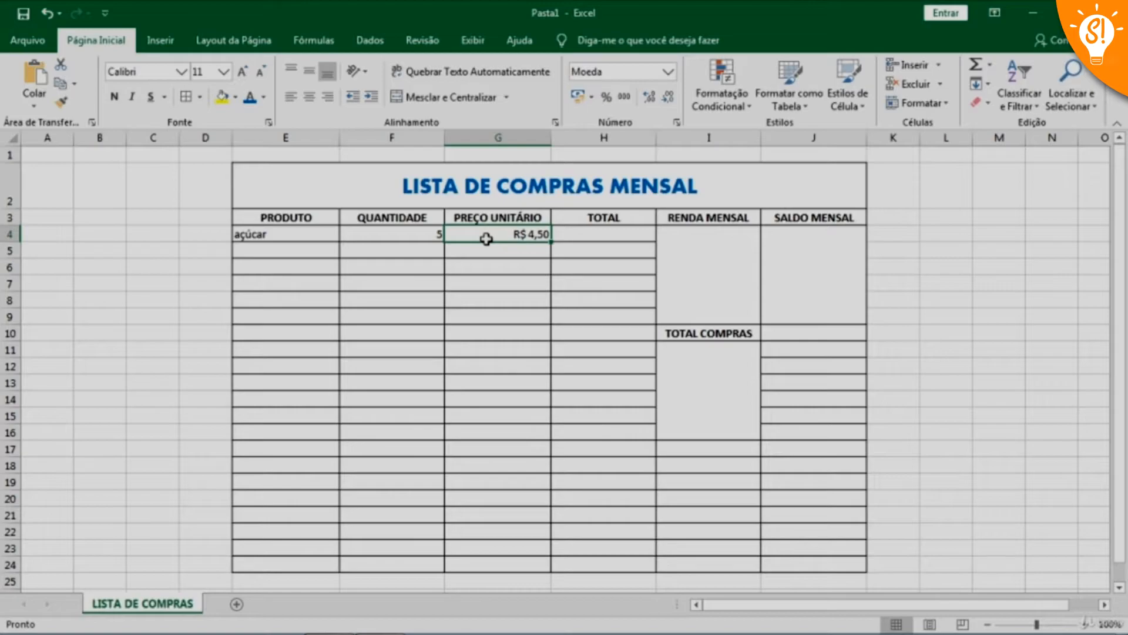
{"action": "type", "text": "3"}
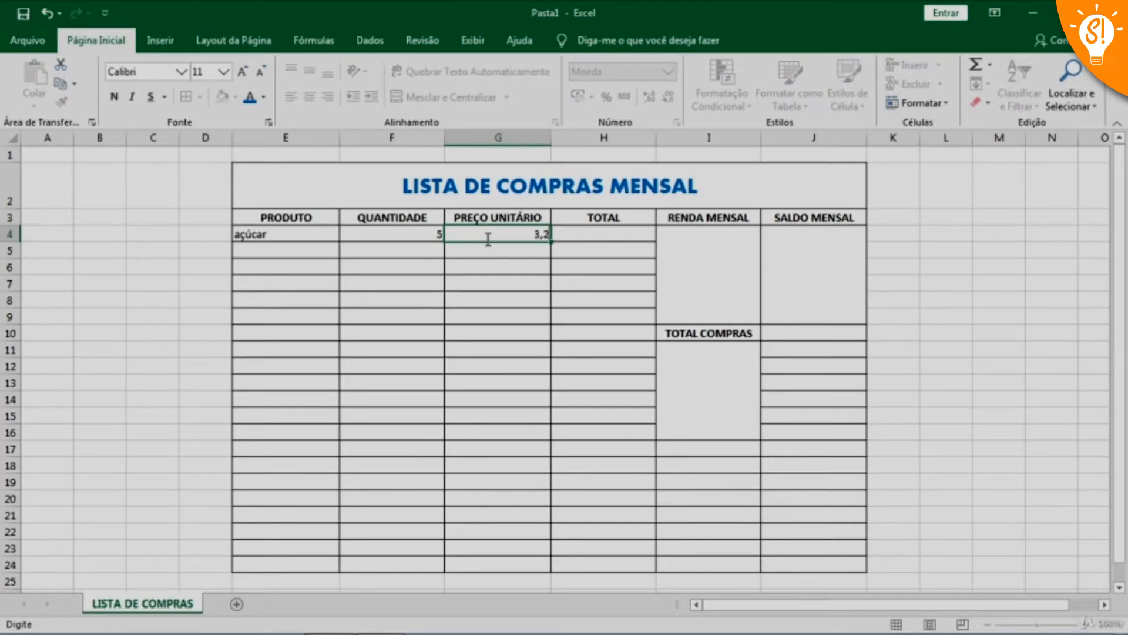
{"action": "type", "text": ",2"}
{"action": "key", "text": "Return"}
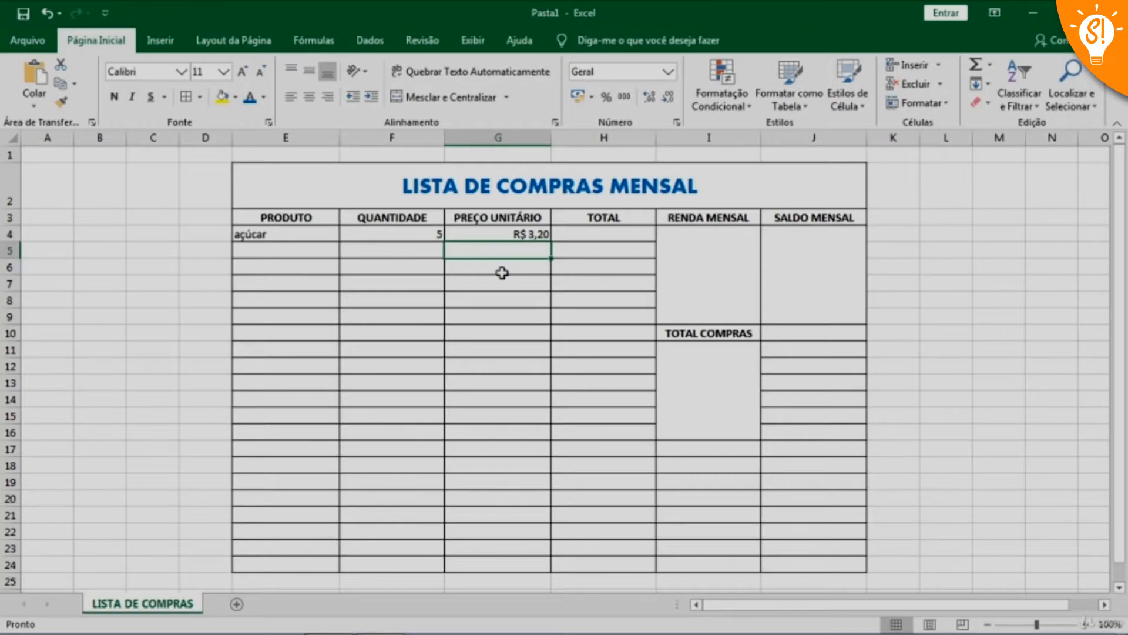
- Apply the currency format (Moeda) to the remaining PREÇO UNITÁRIO cells, G5 to G24
{"action": "mouse_move", "coordinate": [493, 252]}
{"action": "left_mouse_down"}
{"action": "mouse_move", "coordinate": [483, 255]}
{"action": "mouse_move", "coordinate": [504, 549]}
{"action": "left_mouse_up"}
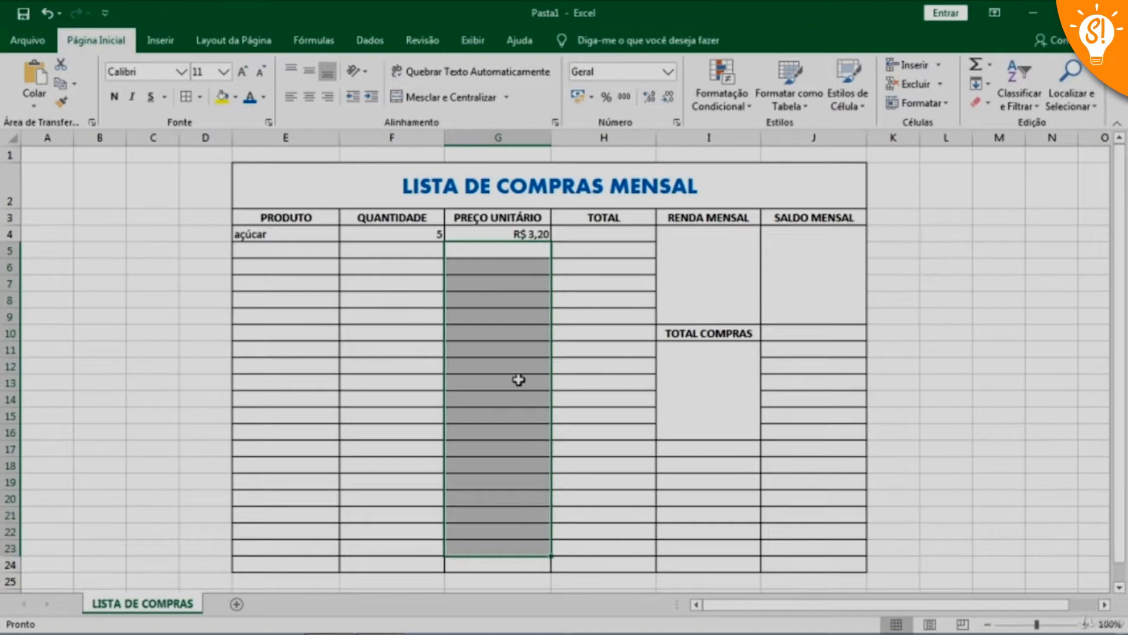
{"action": "left_click", "coordinate": [511, 332]}
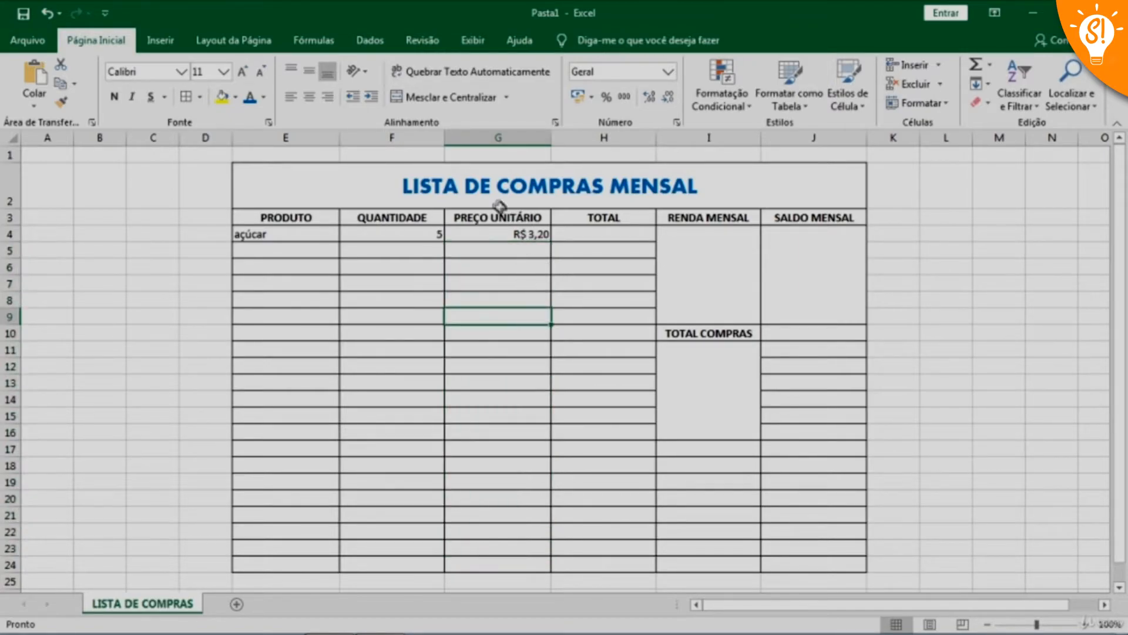
{"action": "left_click", "coordinate": [517, 234]}
{"action": "left_click", "coordinate": [499, 254]}
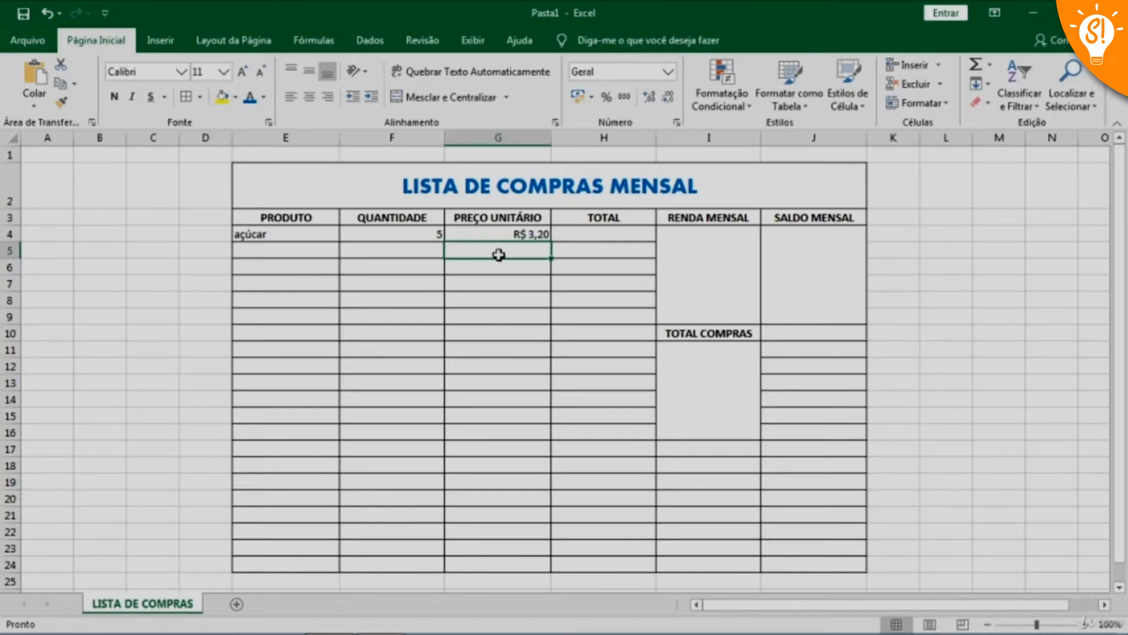
{"action": "left_click_drag", "start_coordinate": [499, 254], "coordinate": [511, 565]}
{"action": "left_click", "coordinate": [669, 76]}
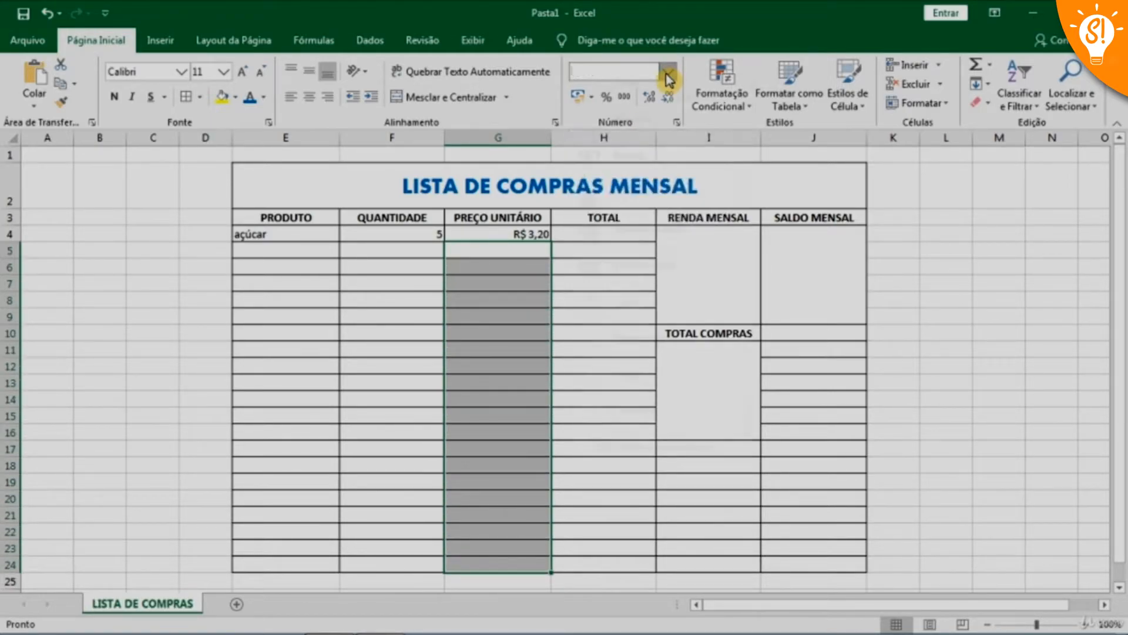
{"action": "left_click", "coordinate": [627, 175]}
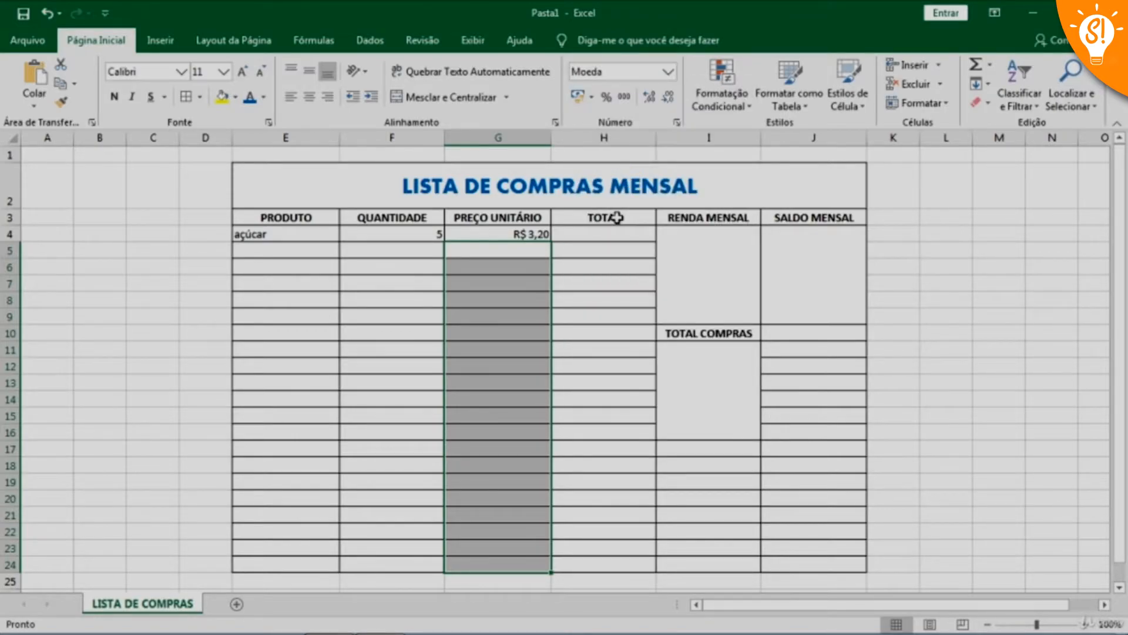
{"action": "left_click", "coordinate": [515, 301]}
{"action": "key", "text": "Right"}
- Centre the PREÇO UNITÁRIO cells G4 to G24 both horizontally and vertically
{"action": "left_click_drag", "start_coordinate": [503, 233], "coordinate": [499, 565]}
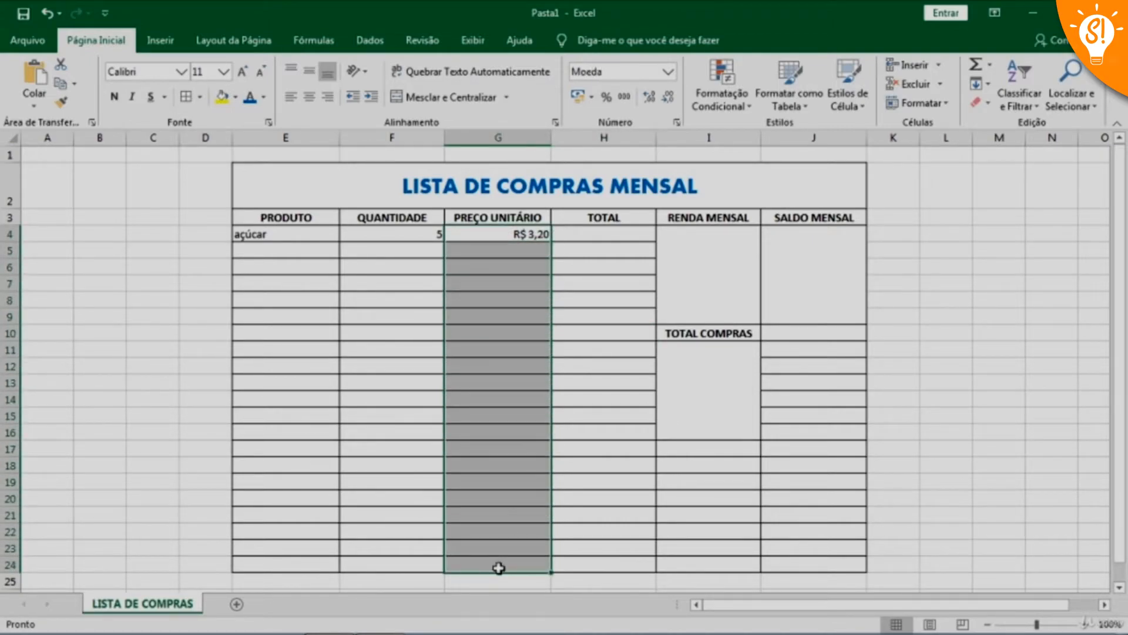
{"action": "left_click", "coordinate": [309, 97]}
{"action": "left_click", "coordinate": [309, 71]}
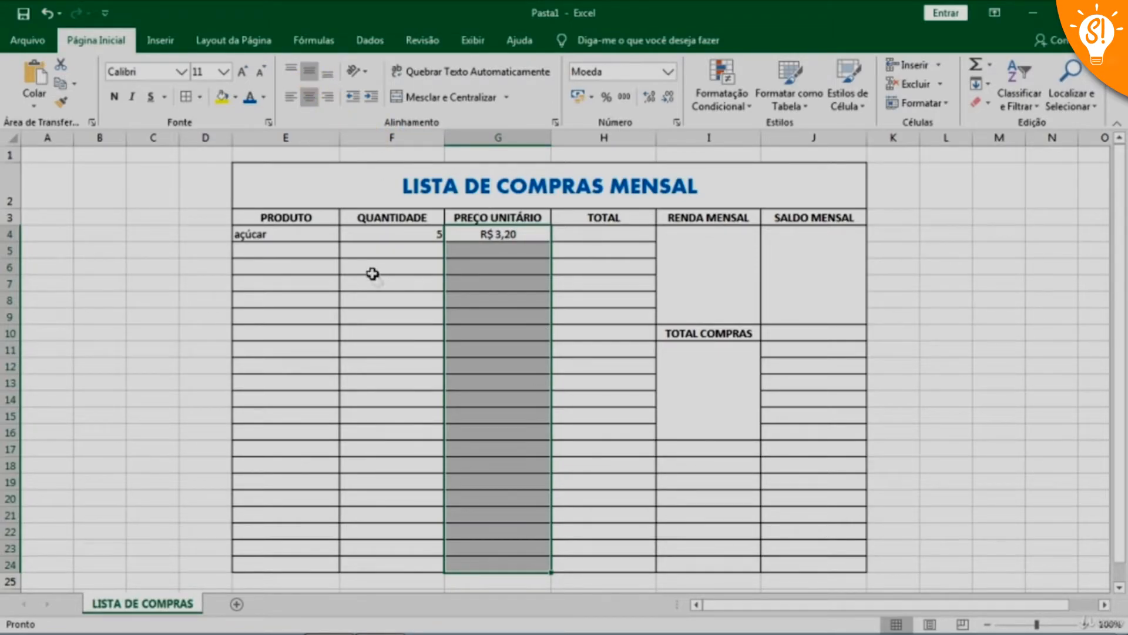
{"action": "left_click", "coordinate": [312, 242]}
{"action": "left_click", "coordinate": [498, 320]}
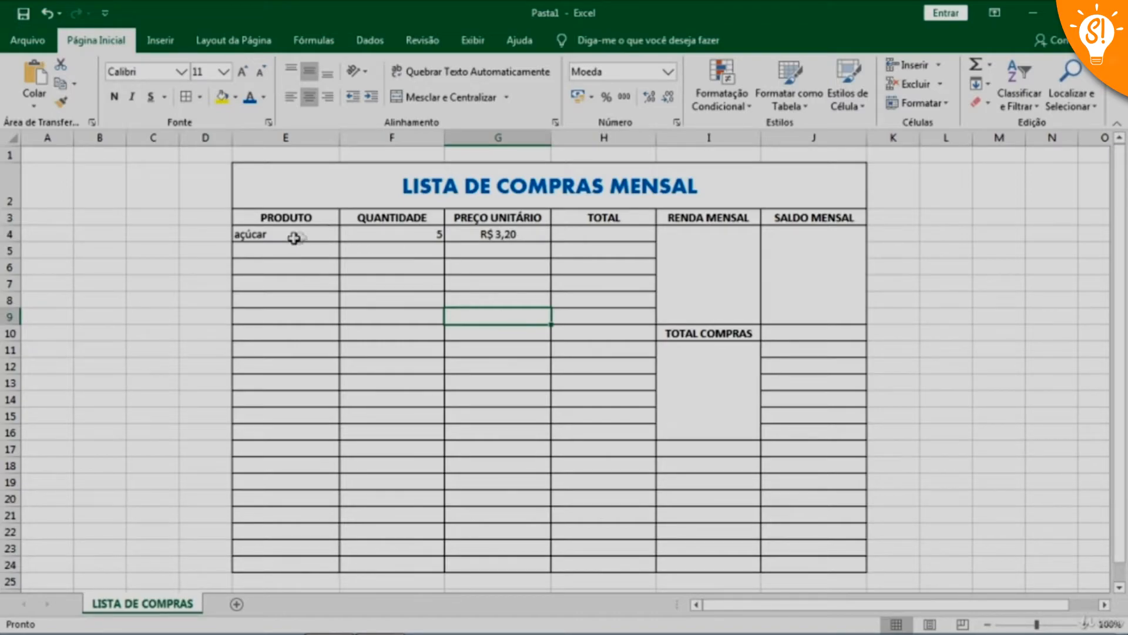
- Centre the whole product area E4:H24, from PRODUTO to TOTAL, horizontally and vertically
{"action": "left_click_drag", "start_coordinate": [301, 237], "coordinate": [587, 562]}
{"action": "left_click", "coordinate": [309, 97]}
{"action": "left_click", "coordinate": [309, 72]}
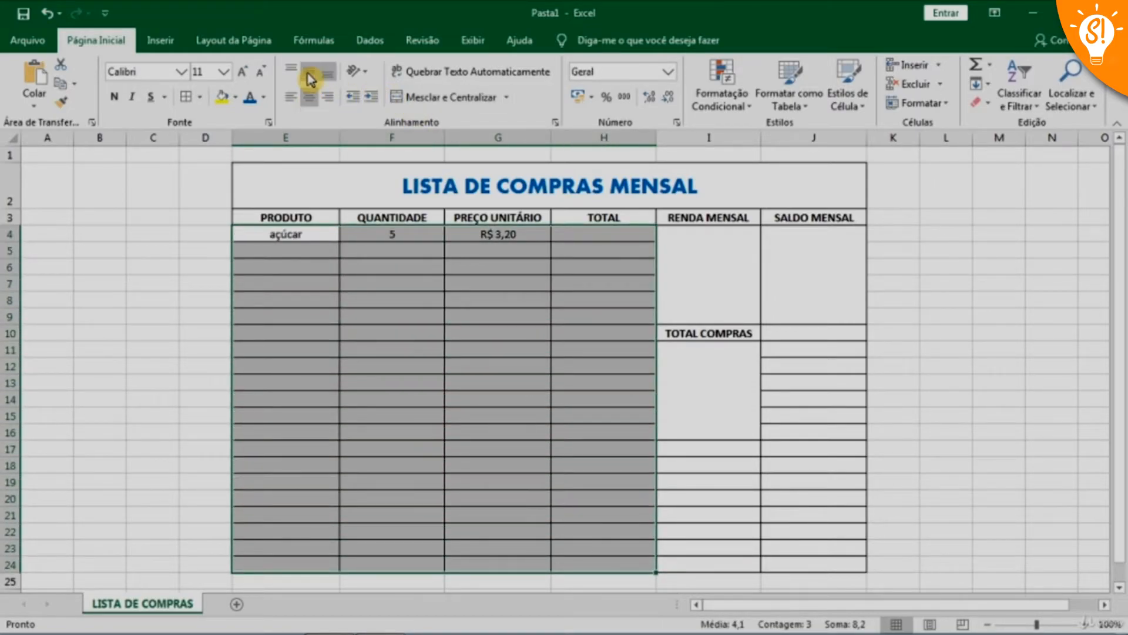
{"action": "left_click", "coordinate": [384, 330]}
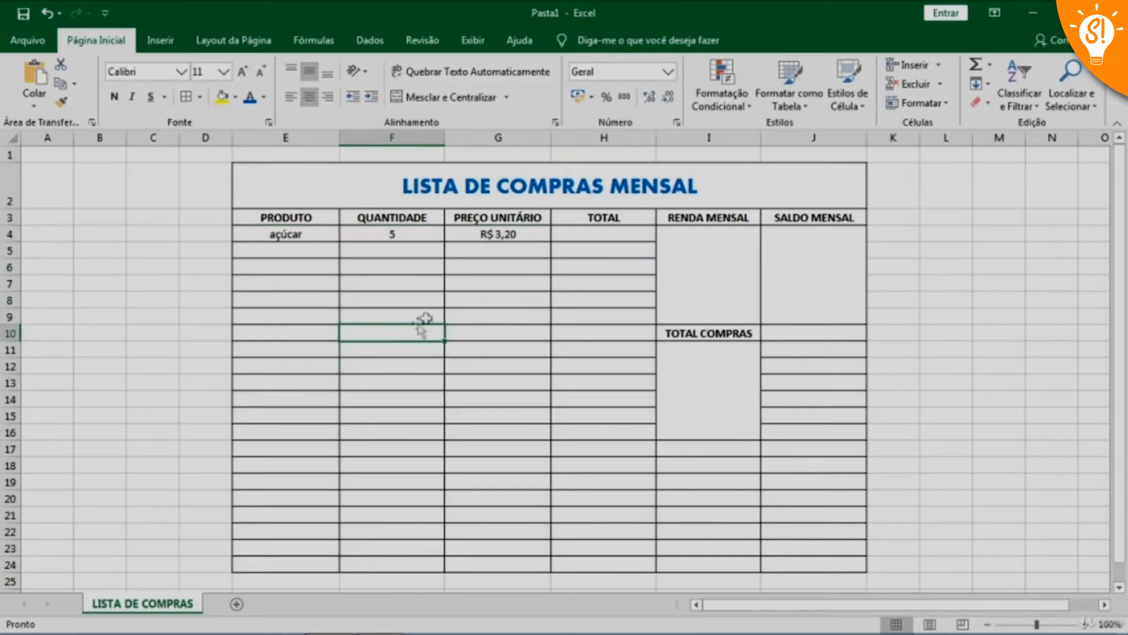
- Enter a formula in H4 that multiplies the açúcar quantity by its unit price, =F4*G4
{"action": "left_click", "coordinate": [287, 235]}
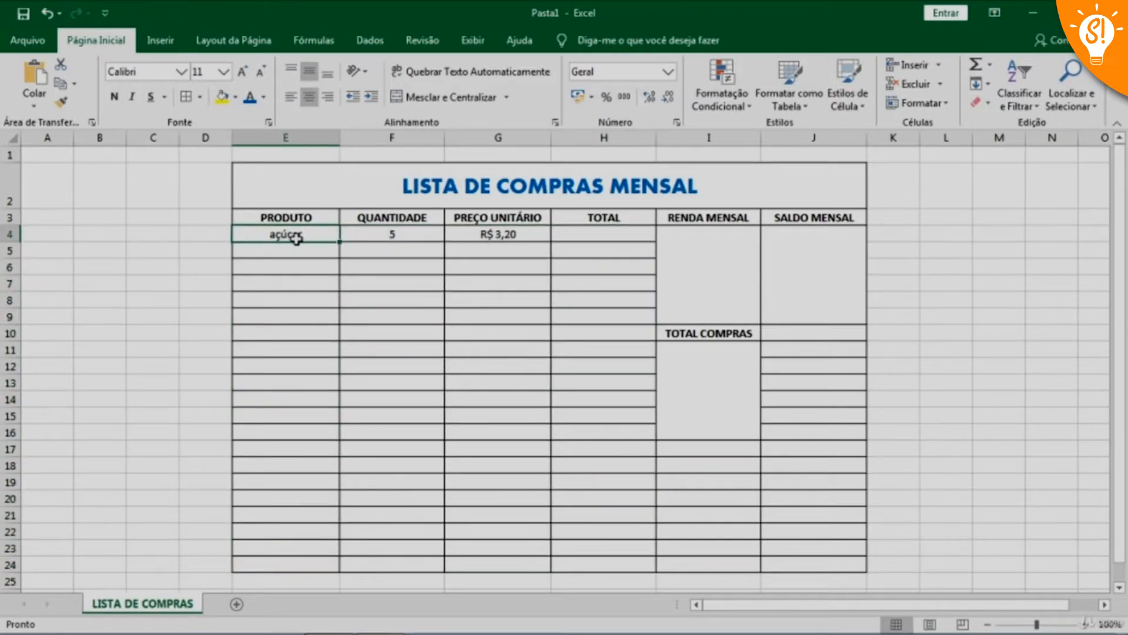
{"action": "left_click", "coordinate": [413, 234]}
{"action": "left_click", "coordinate": [505, 240]}
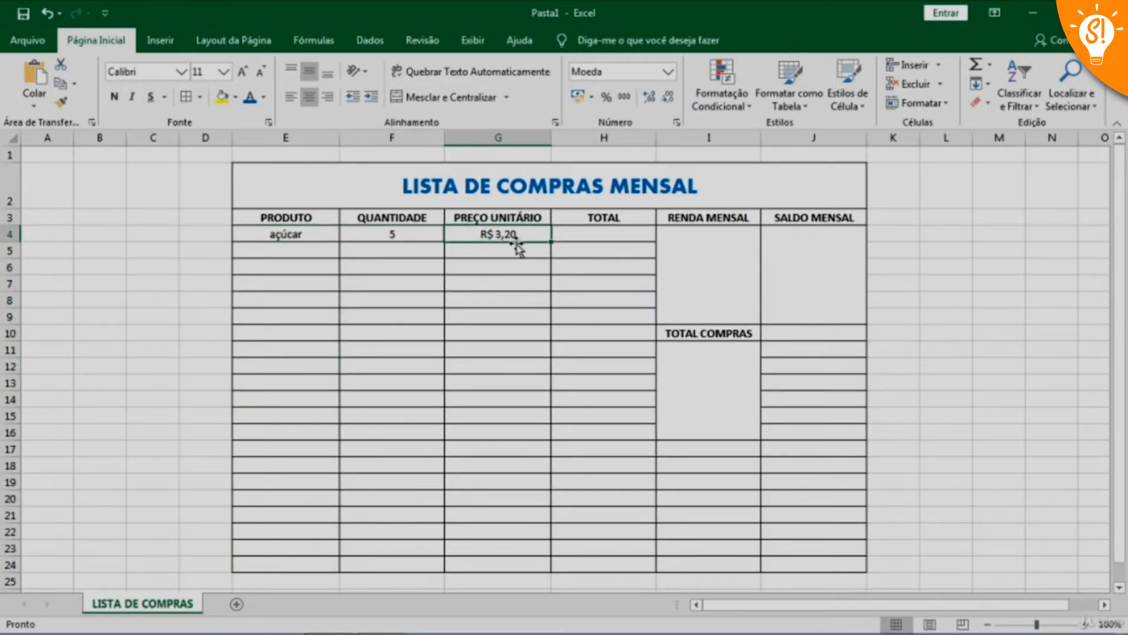
{"action": "left_click", "coordinate": [610, 235]}
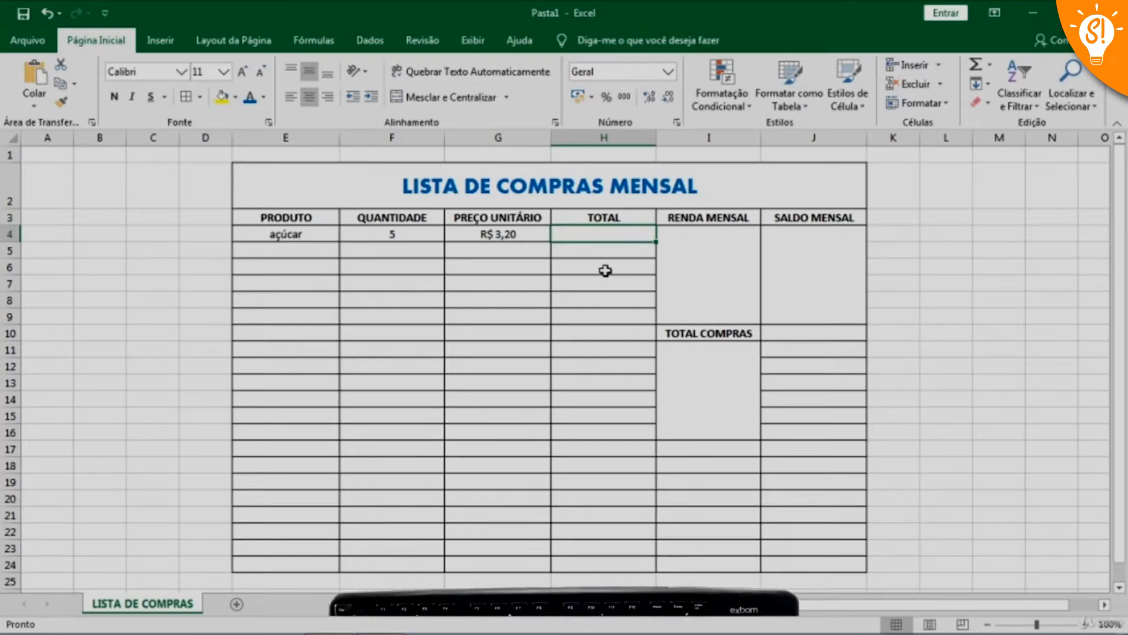
{"action": "type", "text": "="}
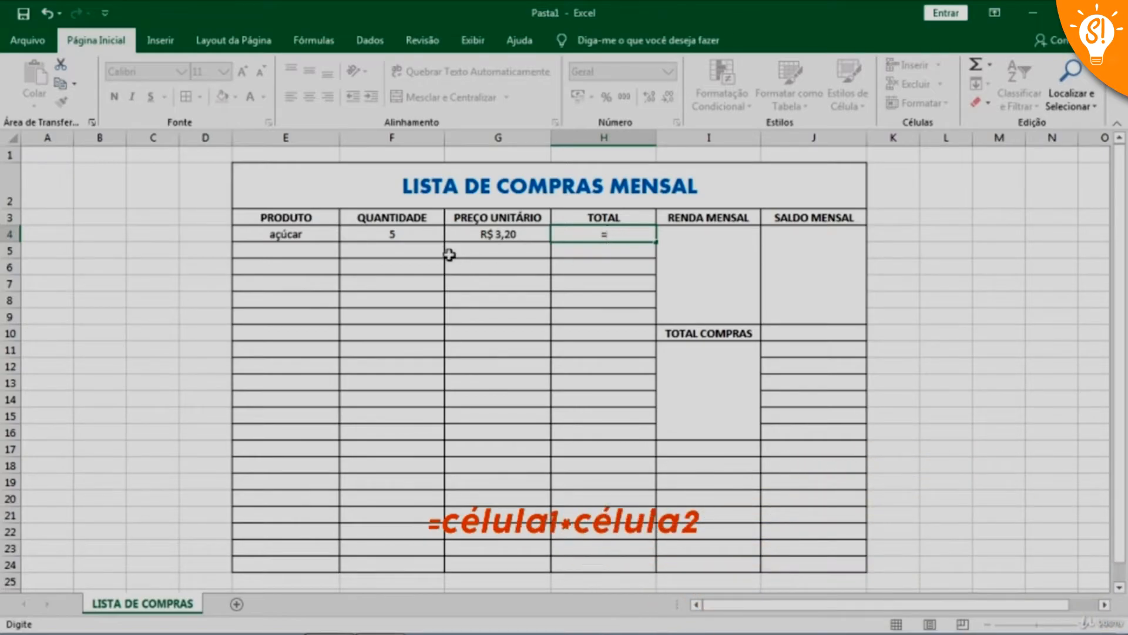
{"action": "left_click", "coordinate": [391, 235]}
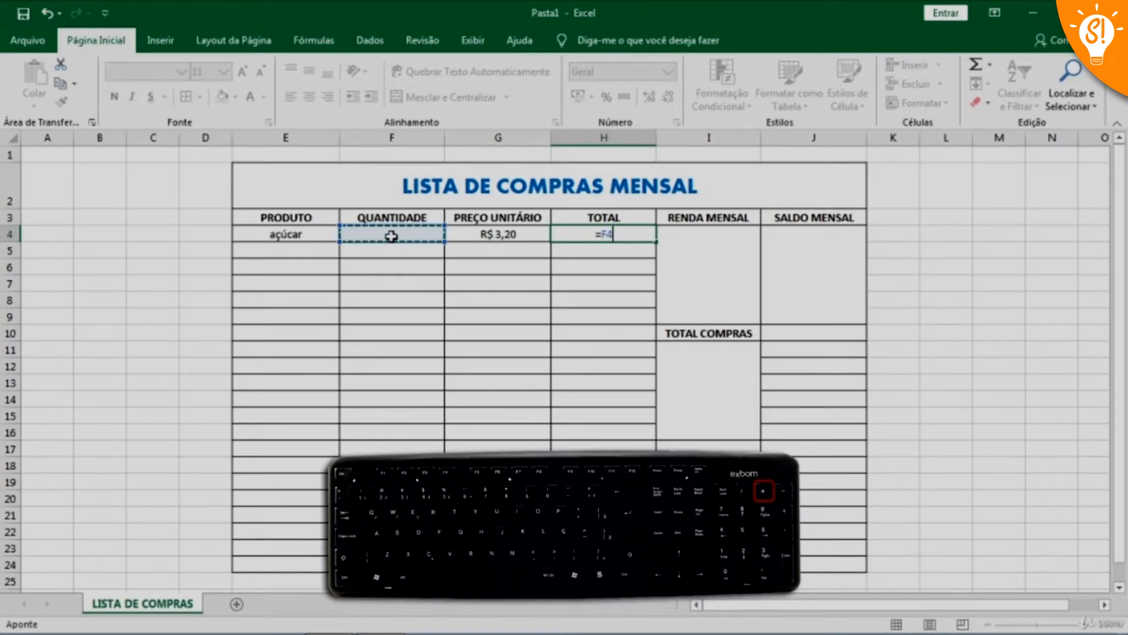
{"action": "type", "text": "*"}
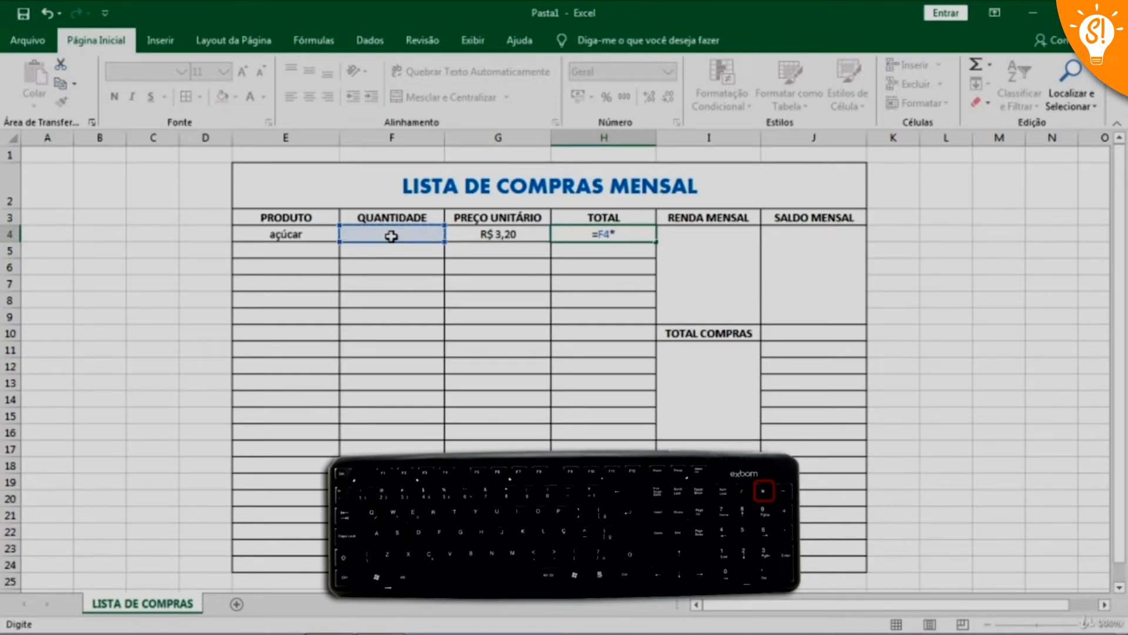
{"action": "left_click", "coordinate": [502, 235]}
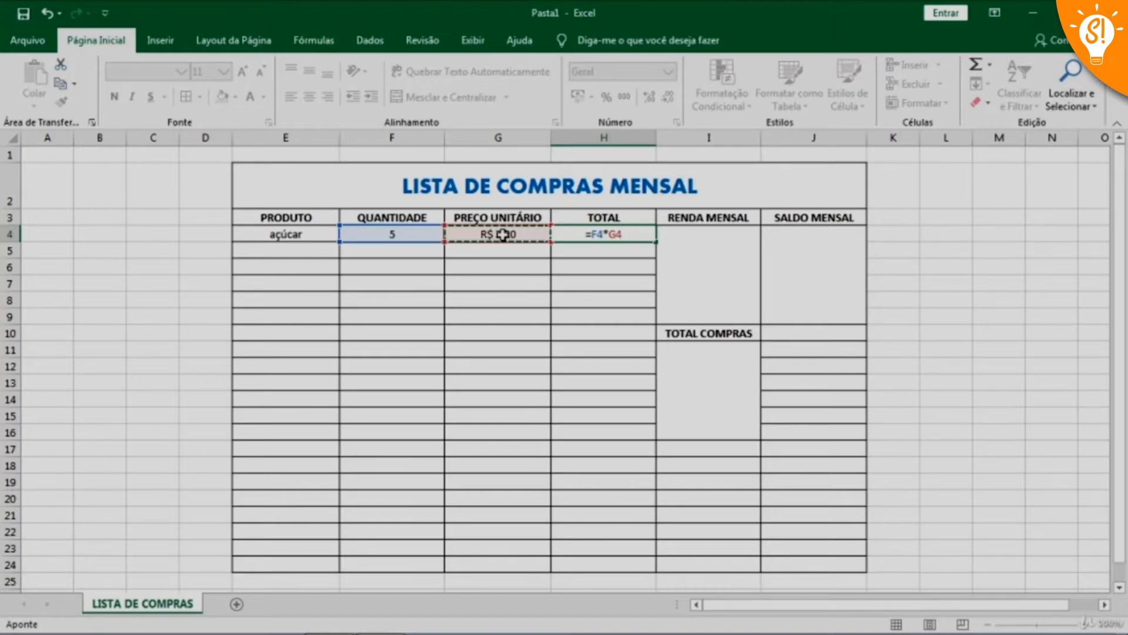
{"action": "key", "text": "Return"}
{"action": "left_click", "coordinate": [632, 236]}
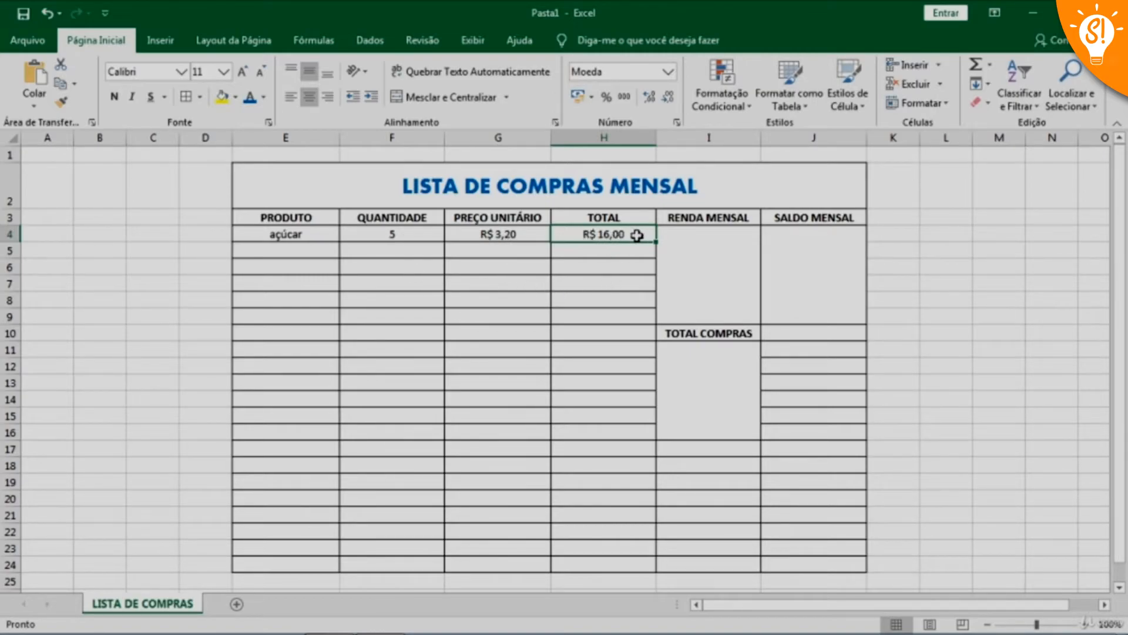
- Set the açúcar unit price in G4 to 5,4 and check the row's TOTAL
{"action": "left_click", "coordinate": [421, 240]}
{"action": "left_click", "coordinate": [499, 244]}
{"action": "left_click", "coordinate": [428, 242]}
{"action": "left_click", "coordinate": [479, 234]}
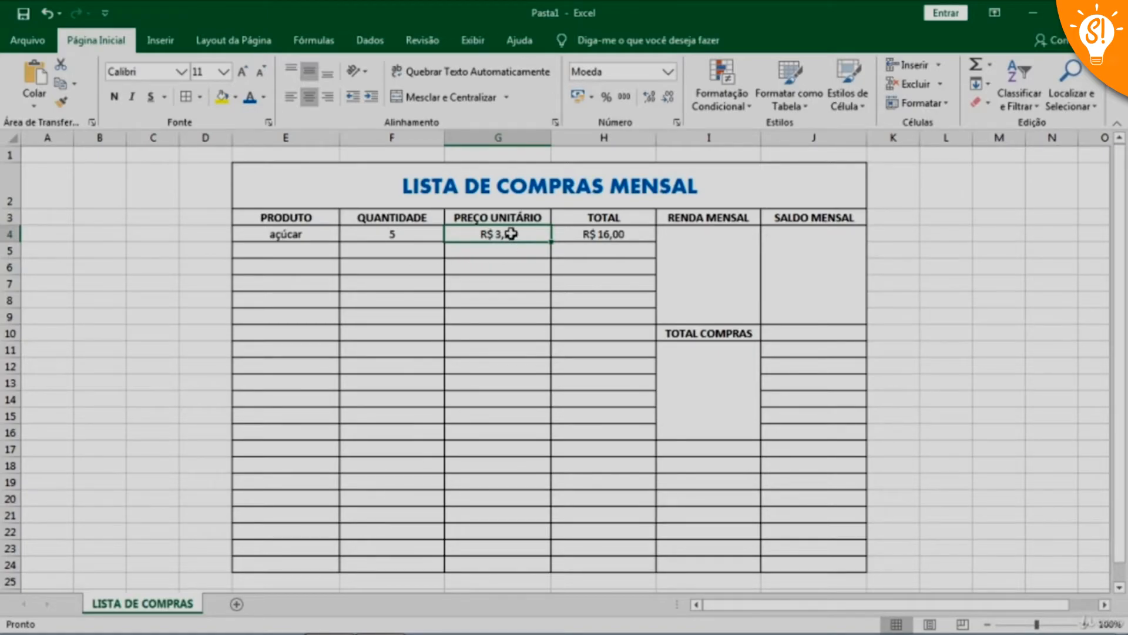
{"action": "type", "text": "5,4"}
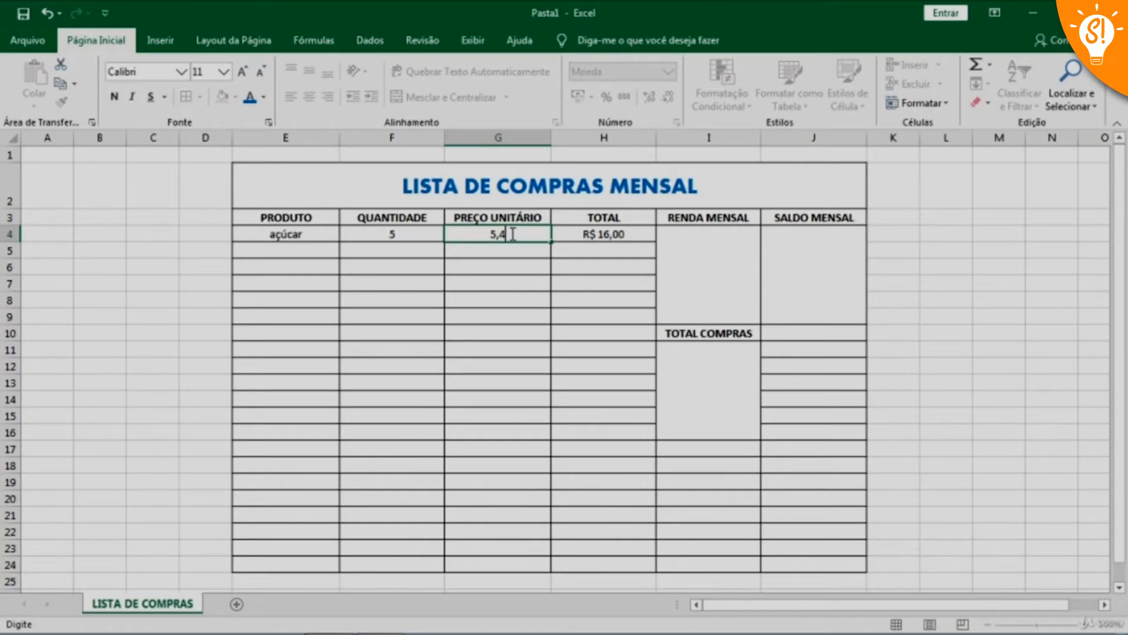
{"action": "key", "text": "Return"}
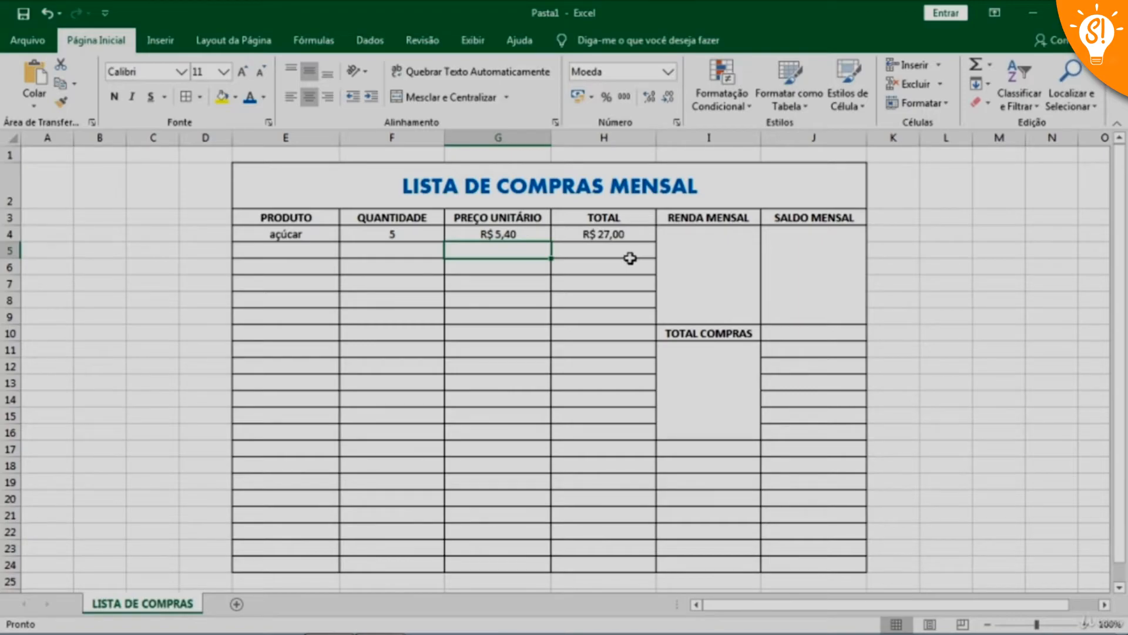
{"action": "left_click", "coordinate": [612, 236]}
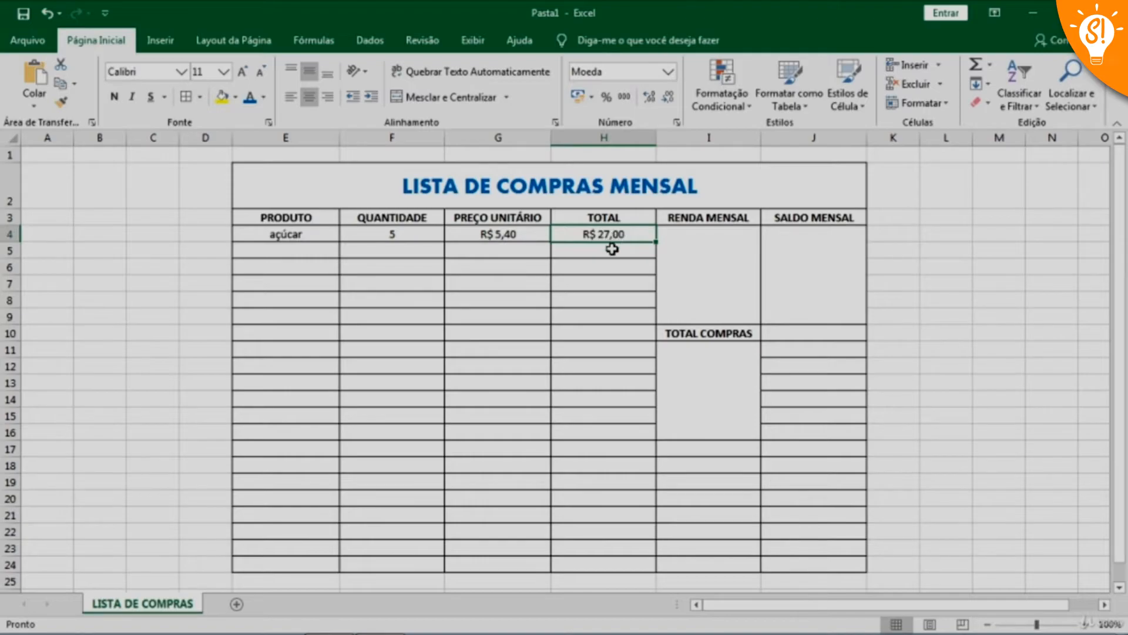
- Enter the formula =F5*G5 in H5, the TOTAL cell of the second product row
{"action": "left_click_drag", "start_coordinate": [607, 249], "coordinate": [602, 543]}
{"action": "left_click", "coordinate": [602, 252]}
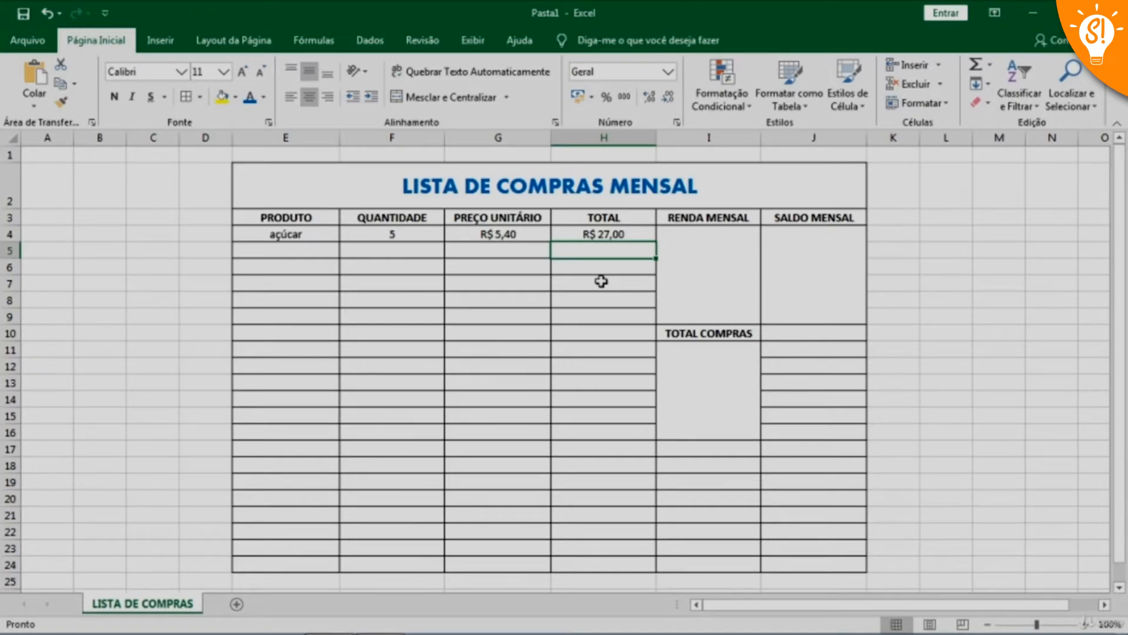
{"action": "type", "text": "="}
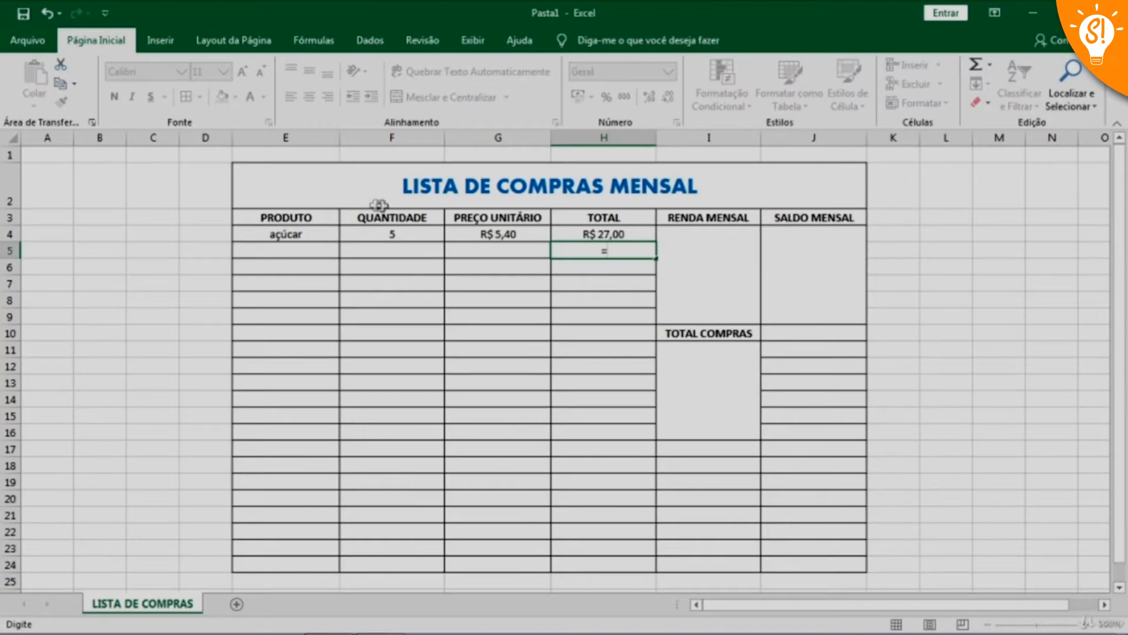
{"action": "left_click", "coordinate": [406, 254]}
{"action": "type", "text": "*"}
{"action": "left_click", "coordinate": [479, 249]}
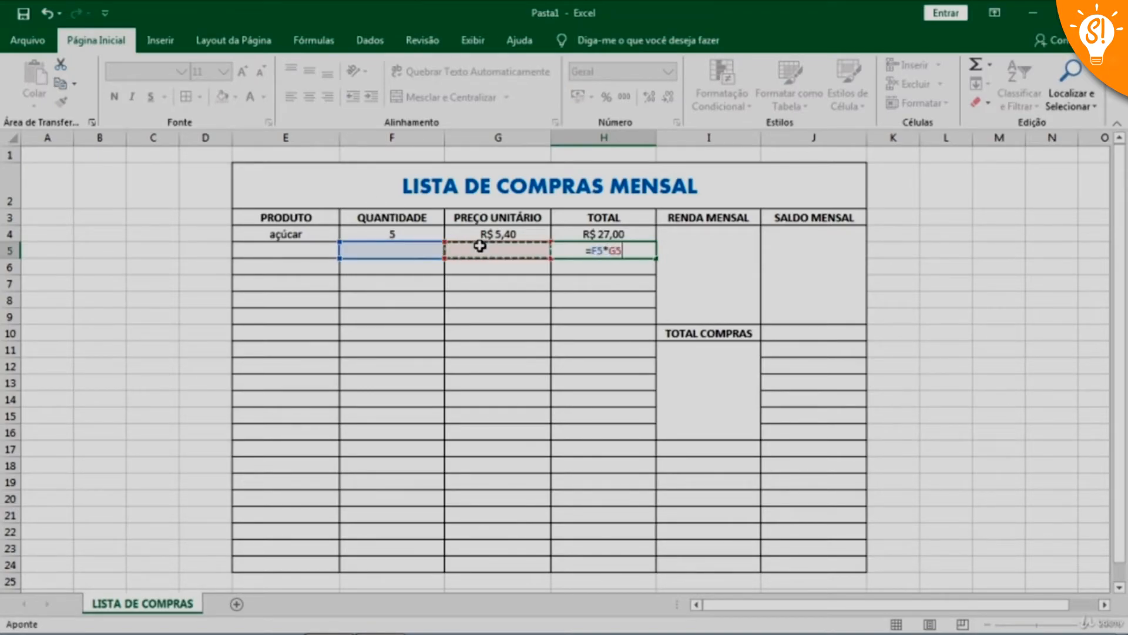
{"action": "key", "text": "Return"}
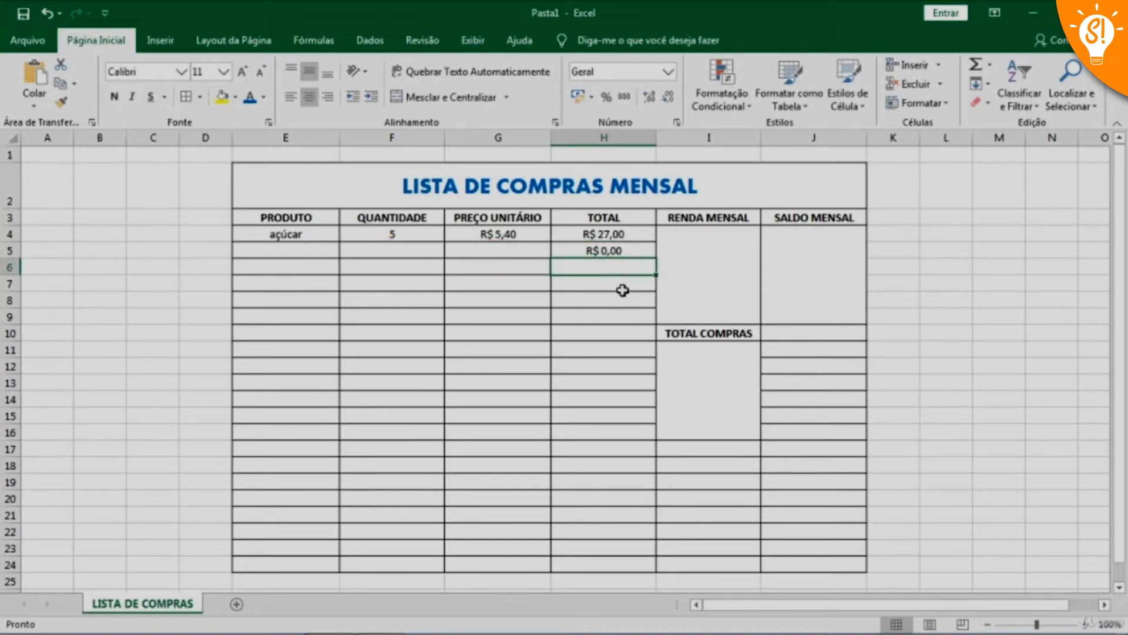
- Fill the H5 multiplication formula down the TOTAL column to H24
{"action": "left_click", "coordinate": [614, 250]}
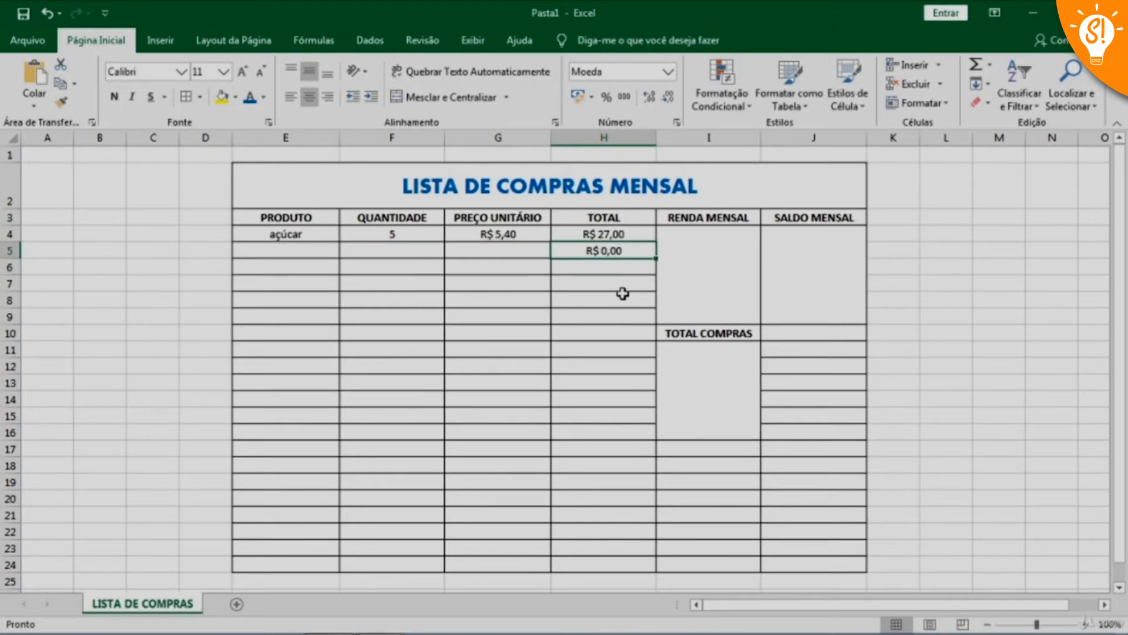
{"action": "left_click", "coordinate": [622, 269]}
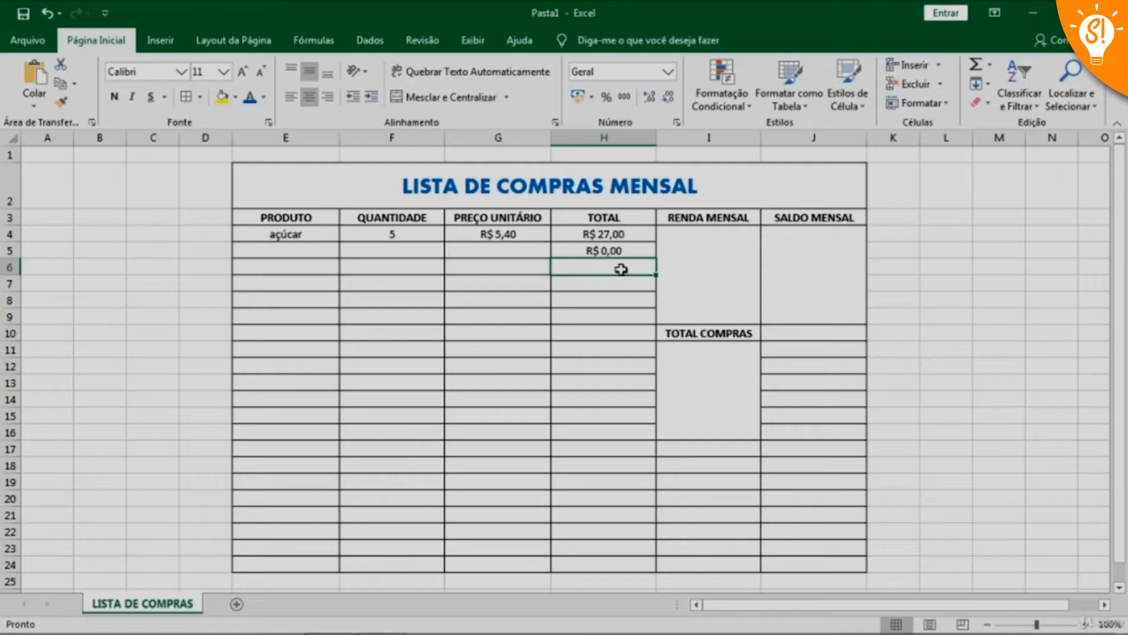
{"action": "left_click", "coordinate": [623, 254]}
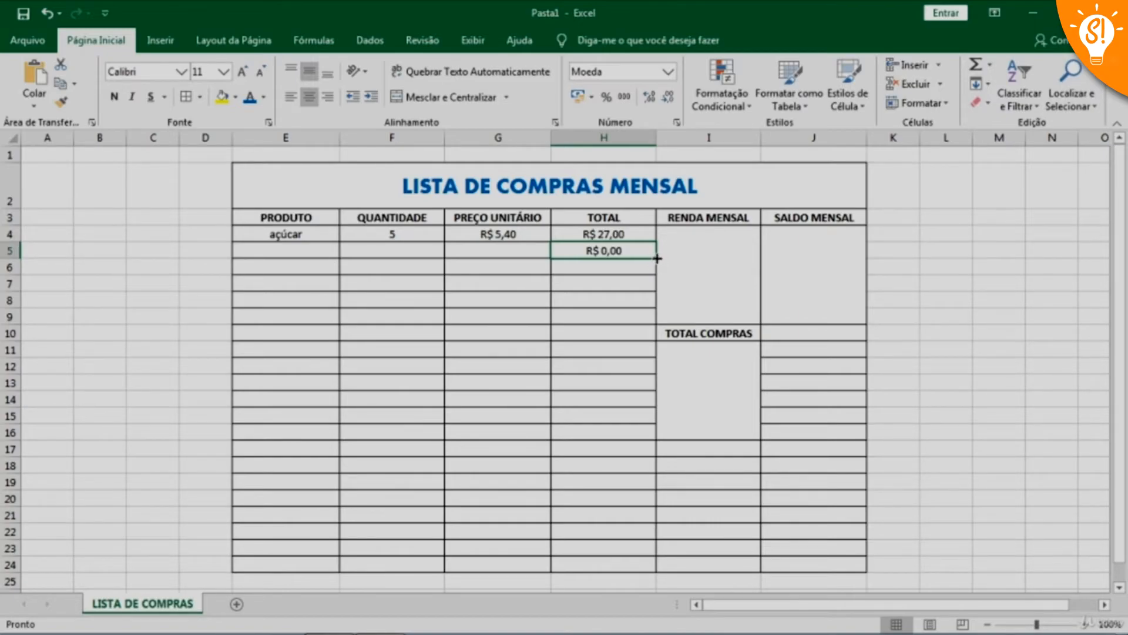
{"action": "left_click_drag", "start_coordinate": [657, 257], "coordinate": [656, 570]}
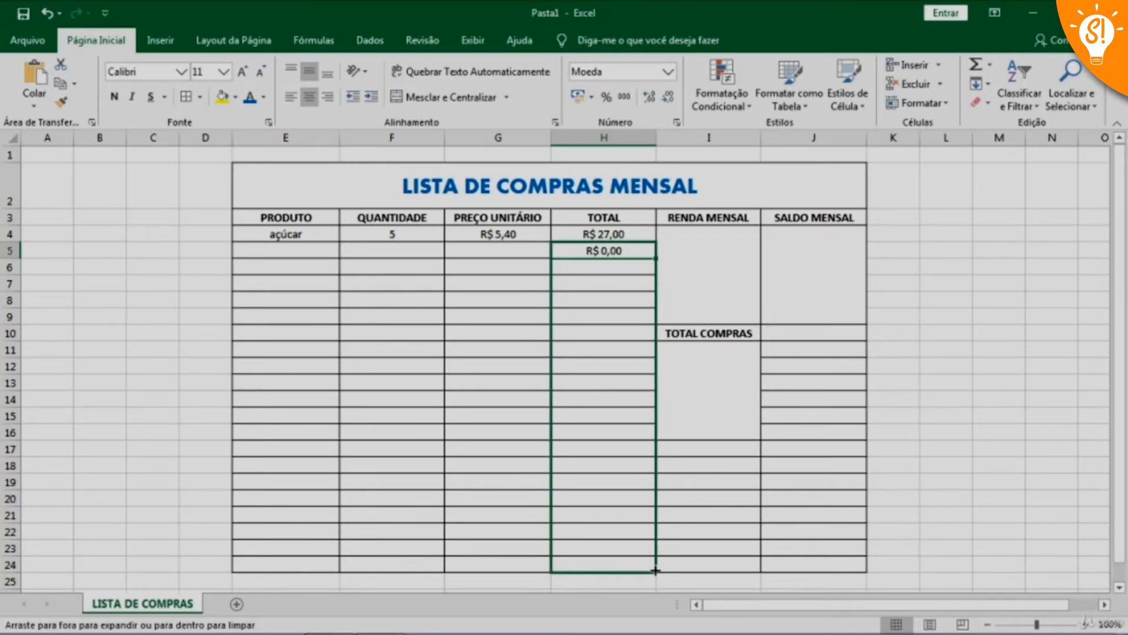
{"action": "mouse_move", "coordinate": [656, 570]}
{"action": "left_mouse_down"}
{"action": "mouse_move", "coordinate": [667, 479]}
{"action": "mouse_move", "coordinate": [663, 567]}
{"action": "left_mouse_up"}
- Look over the filled cells of the TOTAL column between rows 5 and 24
{"action": "left_click", "coordinate": [613, 461]}
{"action": "left_click", "coordinate": [617, 414]}
{"action": "left_click", "coordinate": [609, 303]}
{"action": "left_click", "coordinate": [616, 363]}
{"action": "left_click", "coordinate": [617, 446]}
{"action": "left_click", "coordinate": [613, 366]}
{"action": "left_click", "coordinate": [616, 281]}
{"action": "left_click", "coordinate": [622, 248]}
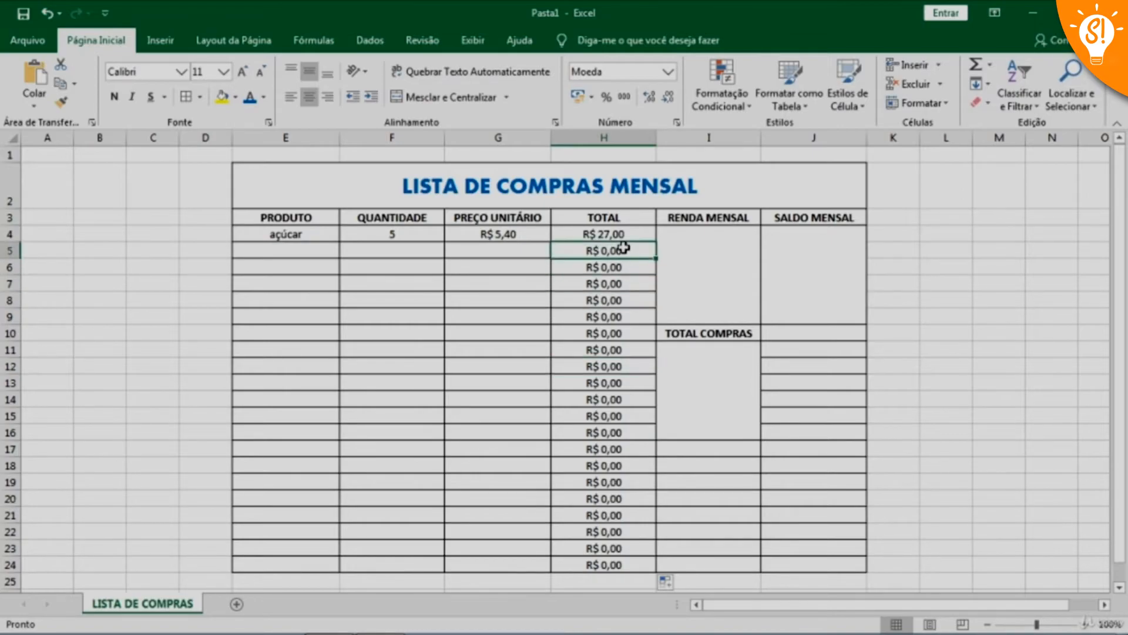
{"action": "left_click", "coordinate": [622, 405]}
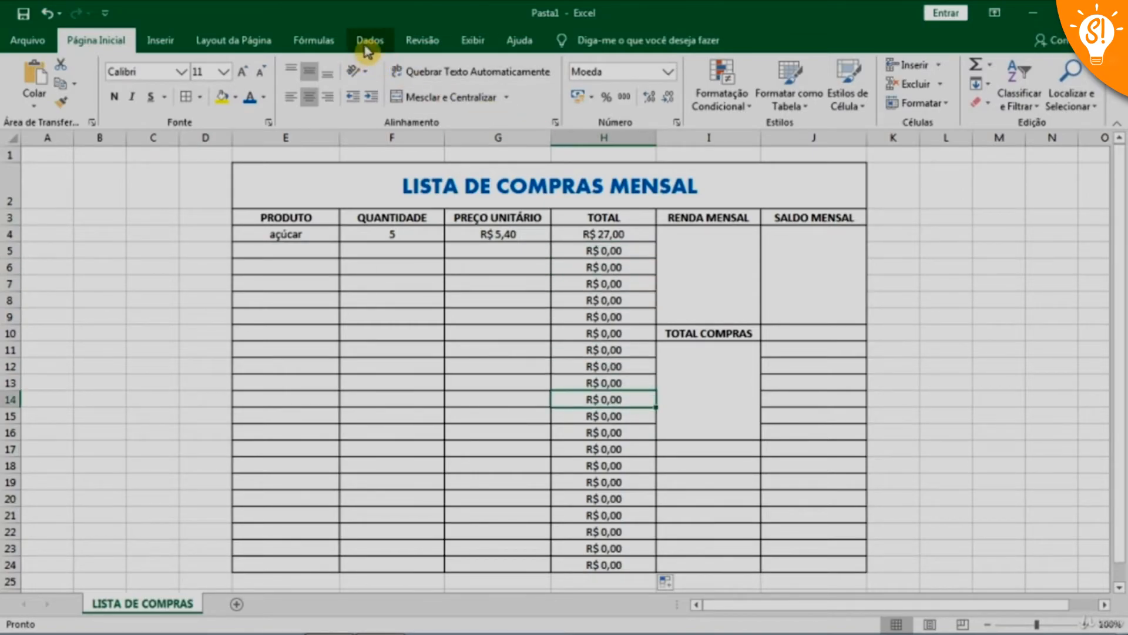
- Show the formula bar and inspect the formulas in several cells of the TOTAL column
{"action": "left_click", "coordinate": [473, 40]}
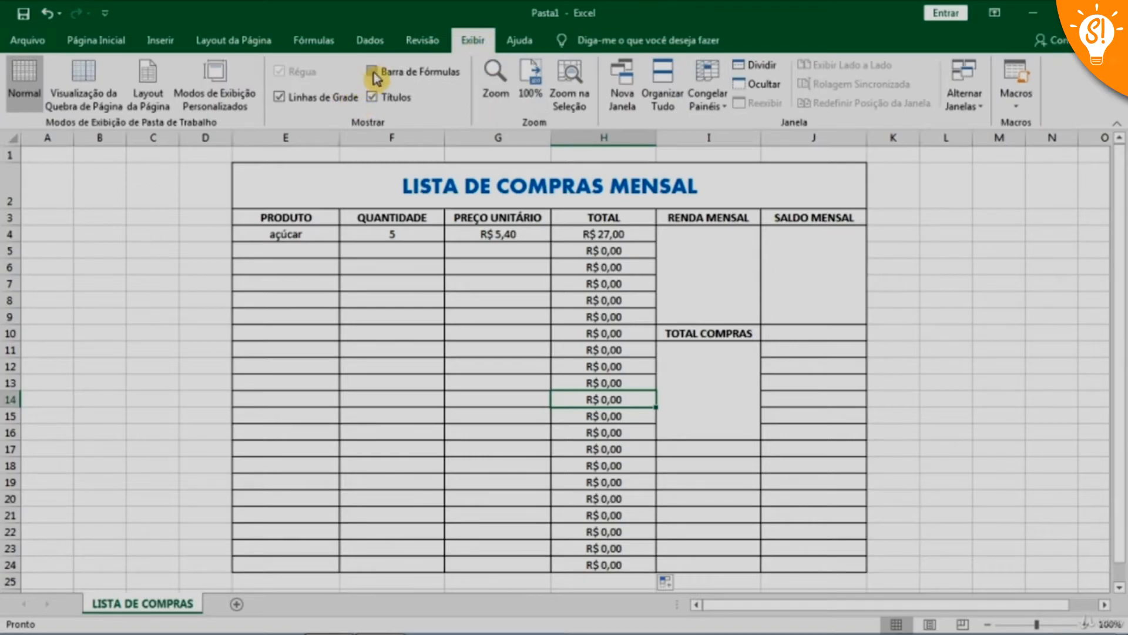
{"action": "left_click", "coordinate": [372, 72]}
{"action": "left_click", "coordinate": [593, 307]}
{"action": "left_click", "coordinate": [607, 352]}
{"action": "left_click", "coordinate": [615, 404]}
{"action": "left_click", "coordinate": [614, 470]}
{"action": "left_click", "coordinate": [617, 535]}
{"action": "left_click", "coordinate": [622, 491]}
{"action": "left_click", "coordinate": [609, 419]}
- Add the product café in row 5 with quantity 4 and unit price 5,9, and check the TOTAL formulas in H5 and H6
{"action": "left_click", "coordinate": [305, 290]}
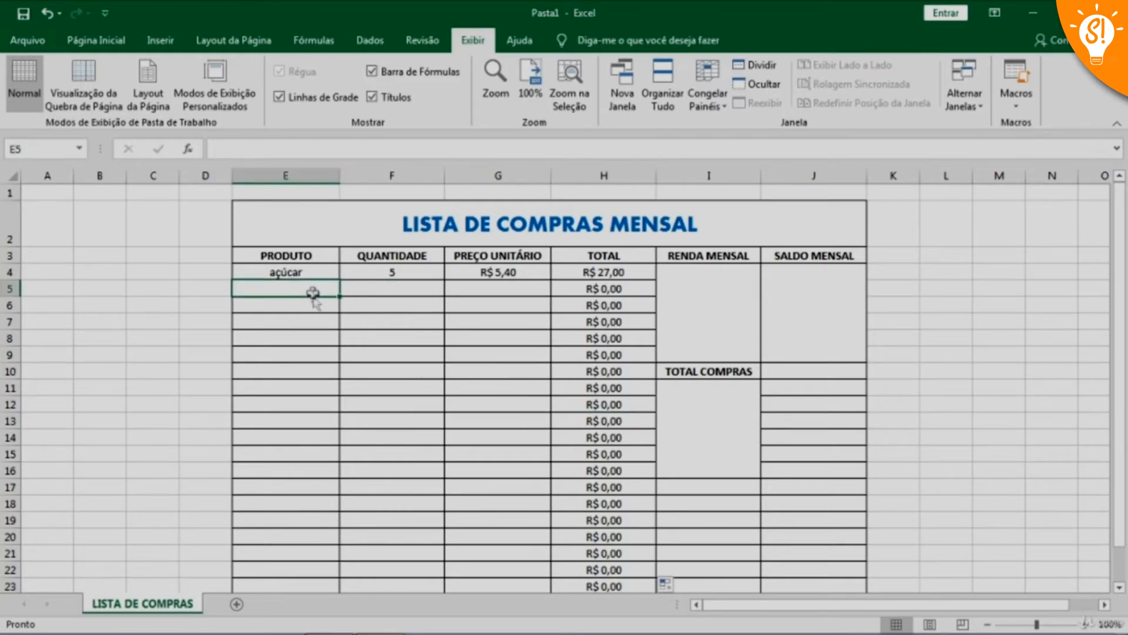
{"action": "left_click", "coordinate": [391, 297]}
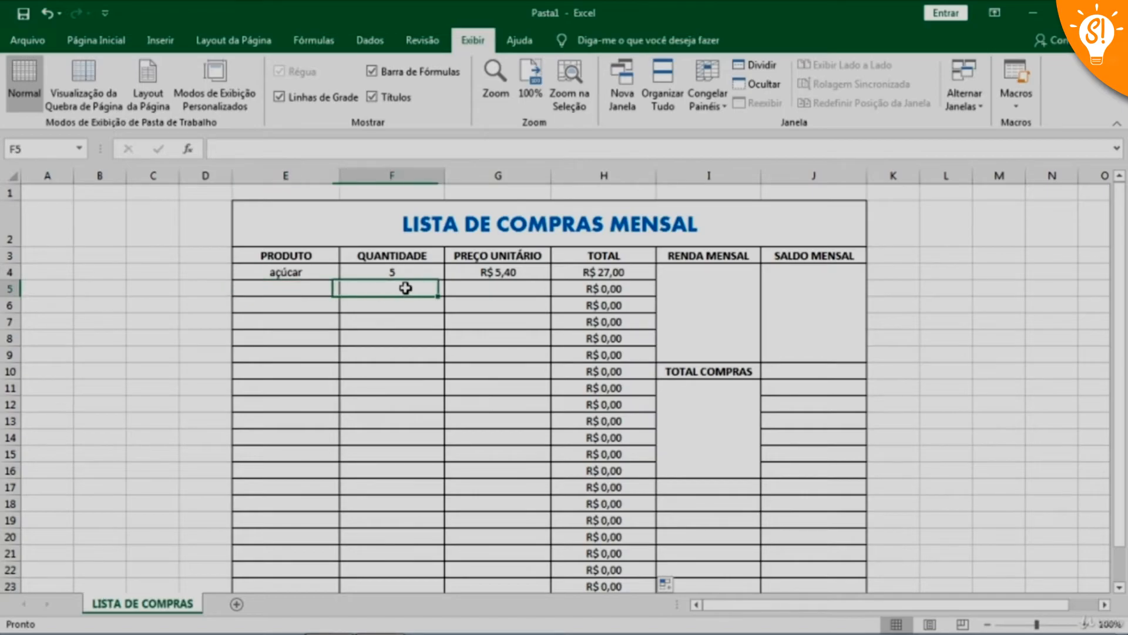
{"action": "left_click", "coordinate": [503, 284]}
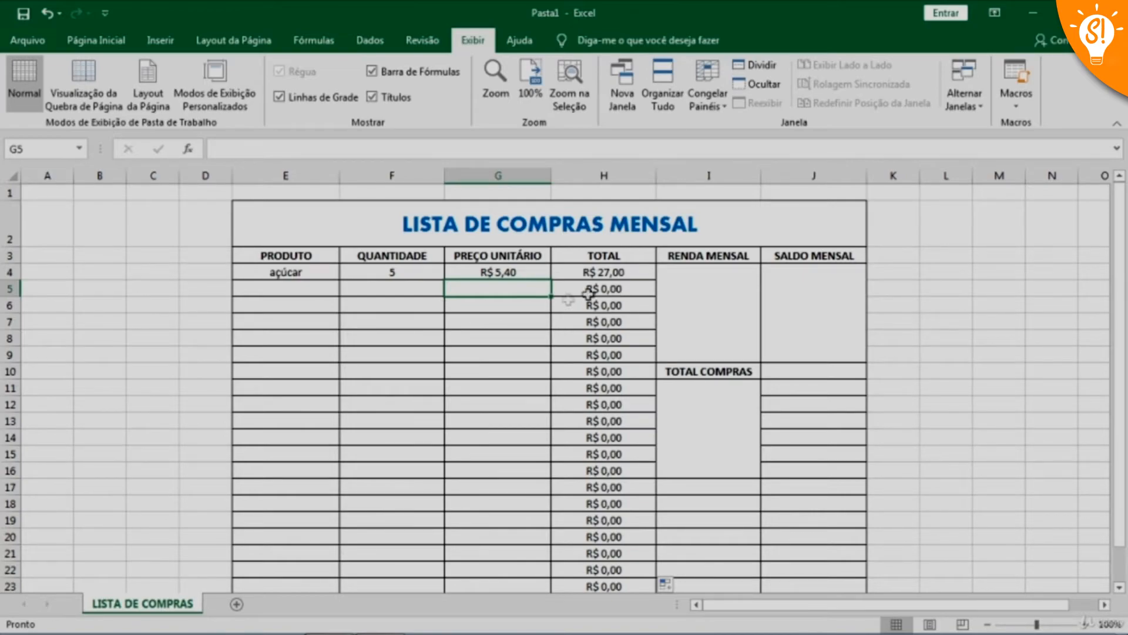
{"action": "left_click", "coordinate": [313, 291]}
{"action": "type", "text": "café"}
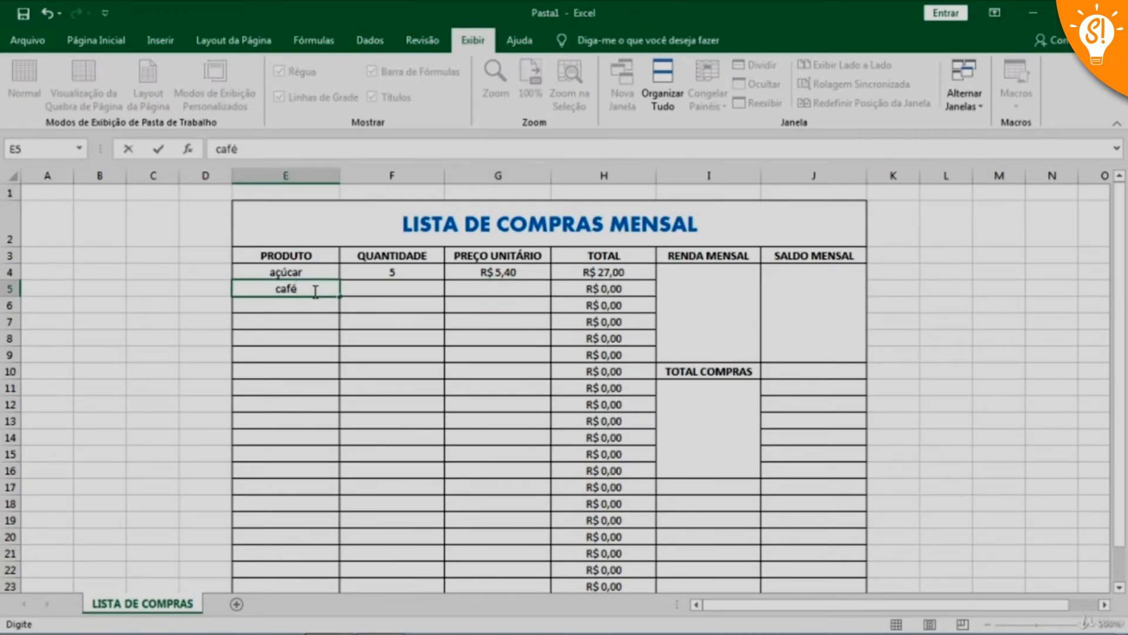
{"action": "key", "text": "Tab"}
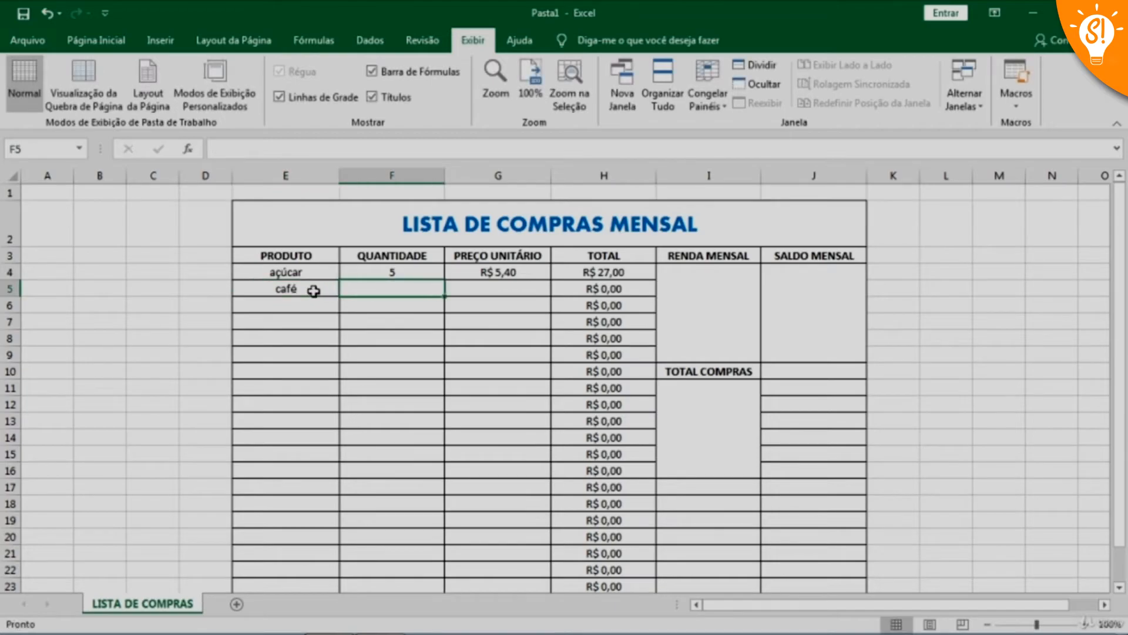
{"action": "type", "text": "4"}
{"action": "key", "text": "Tab"}
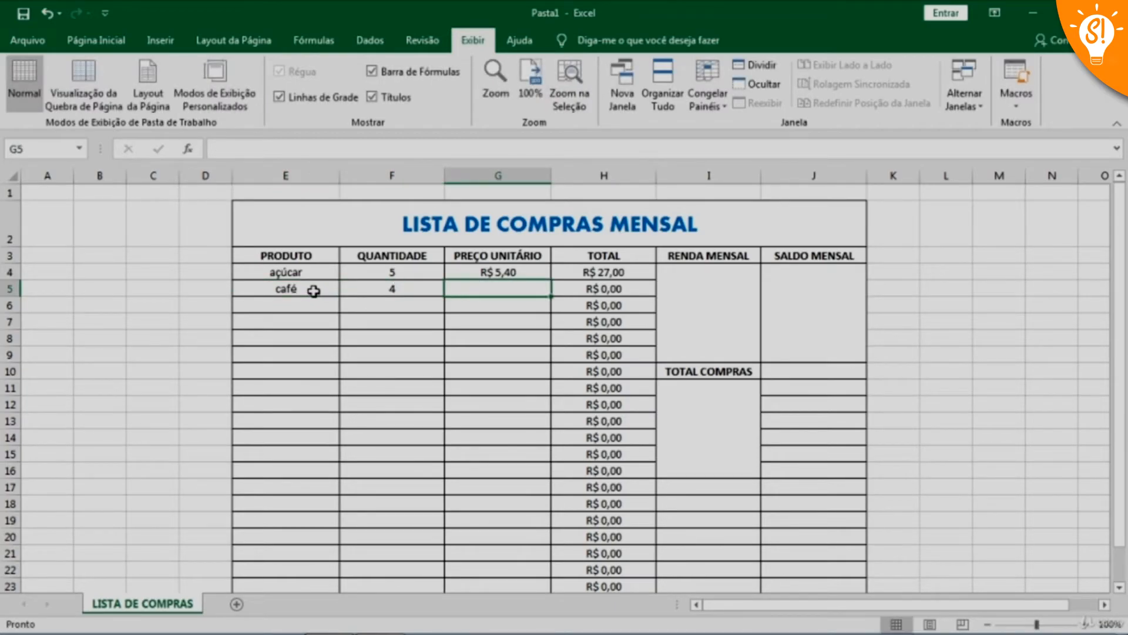
{"action": "type", "text": "5,9"}
{"action": "key", "text": "Tab"}
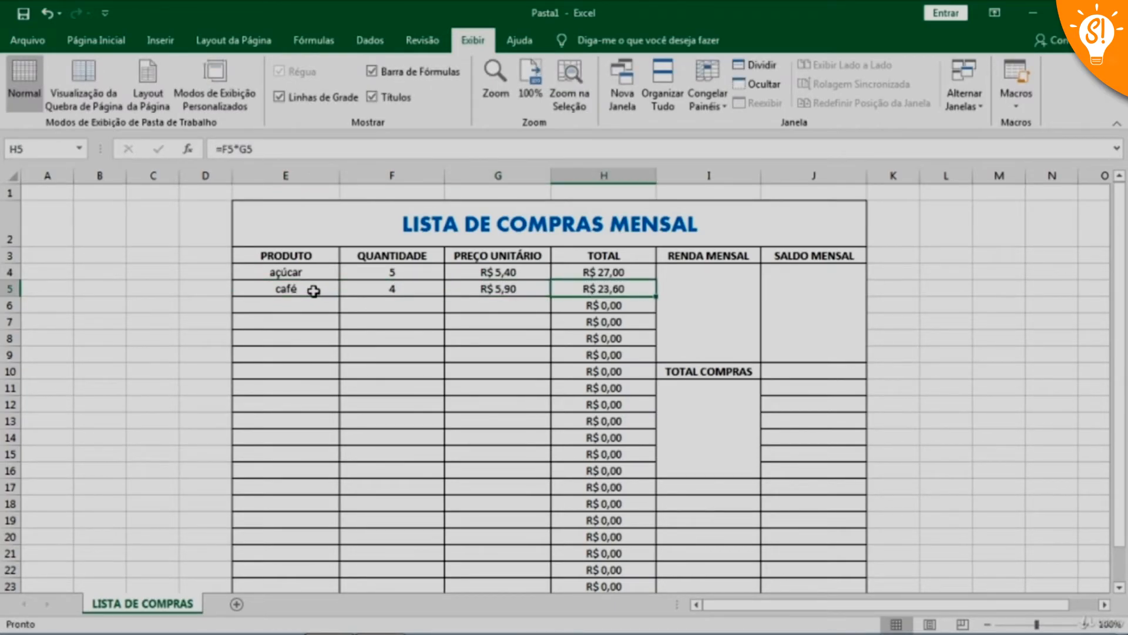
{"action": "left_click", "coordinate": [412, 307]}
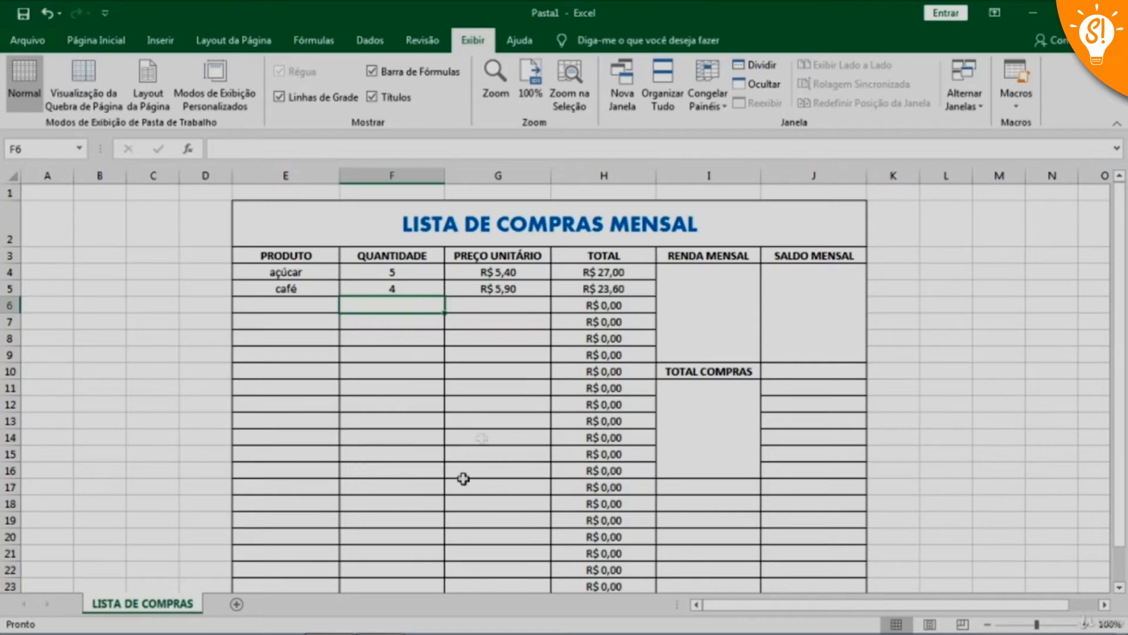
{"action": "left_click", "coordinate": [608, 311]}
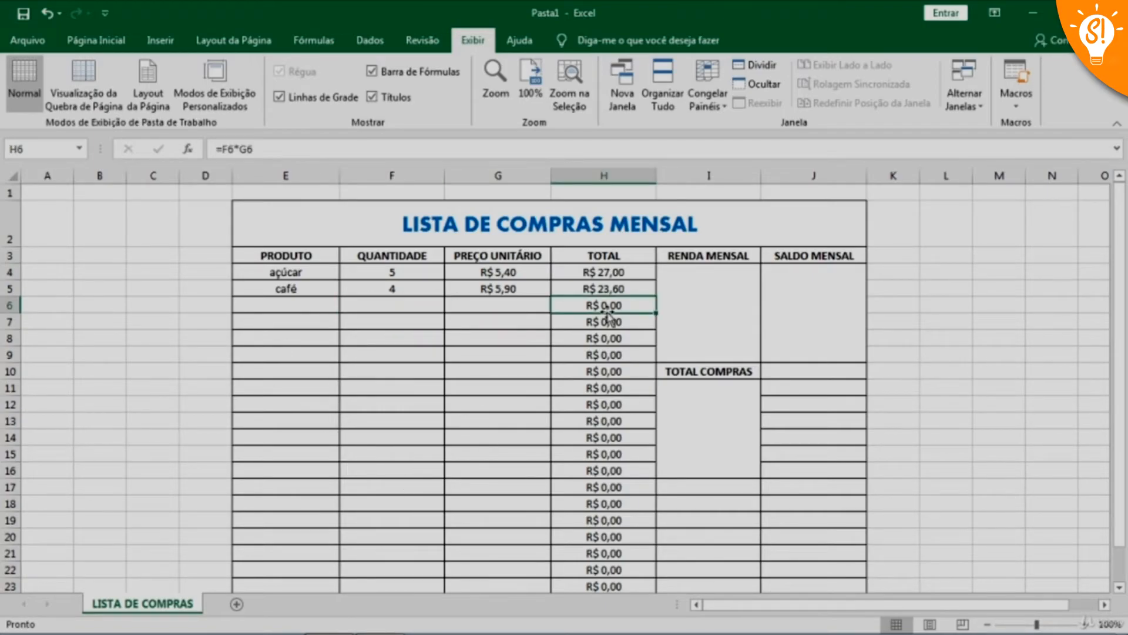
- Enter 1200 as the monthly income in the merged RENDA MENSAL block starting at I4
{"action": "left_click", "coordinate": [692, 298]}
{"action": "left_click", "coordinate": [796, 303]}
{"action": "left_click", "coordinate": [717, 436]}
{"action": "left_click", "coordinate": [804, 318]}
{"action": "left_click", "coordinate": [715, 449]}
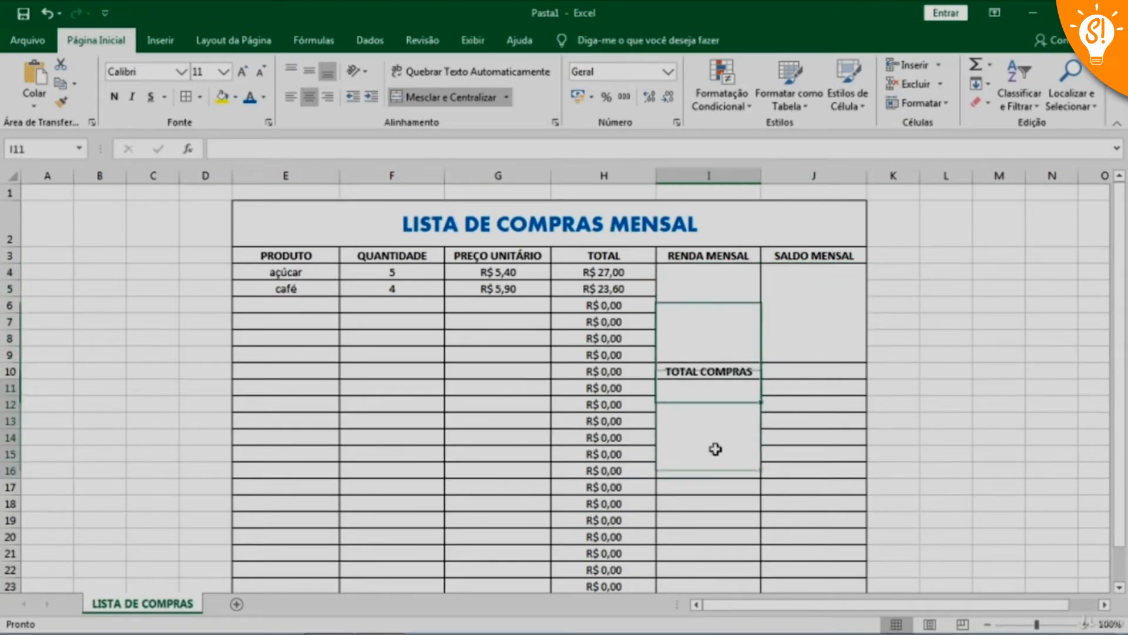
{"action": "left_click", "coordinate": [717, 311]}
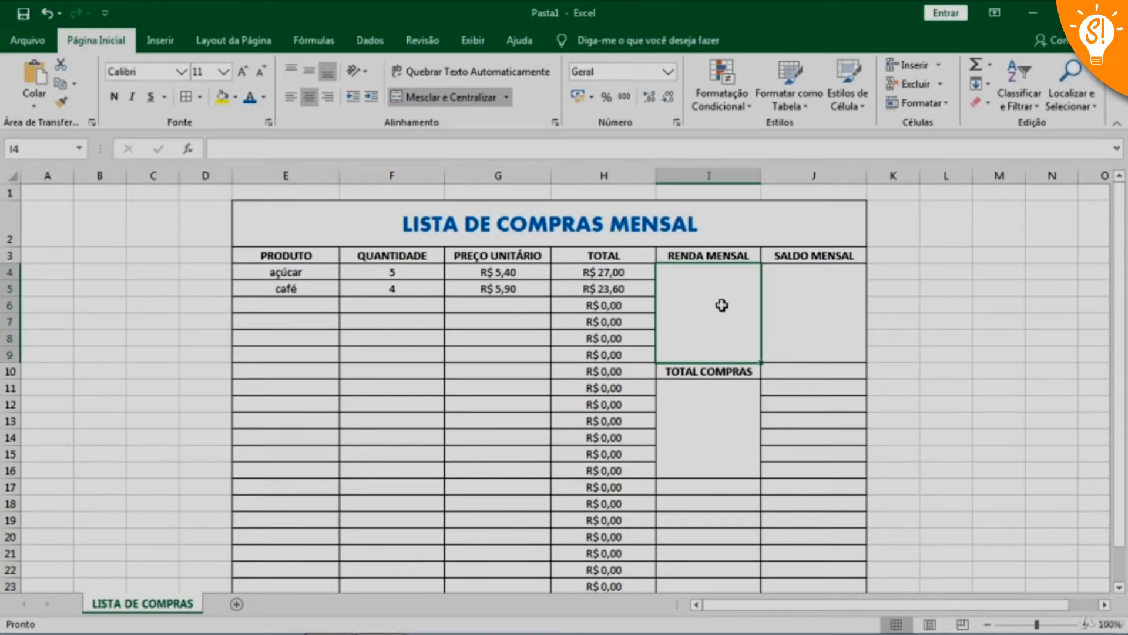
{"action": "type", "text": "1200"}
{"action": "key", "text": "Tab"}
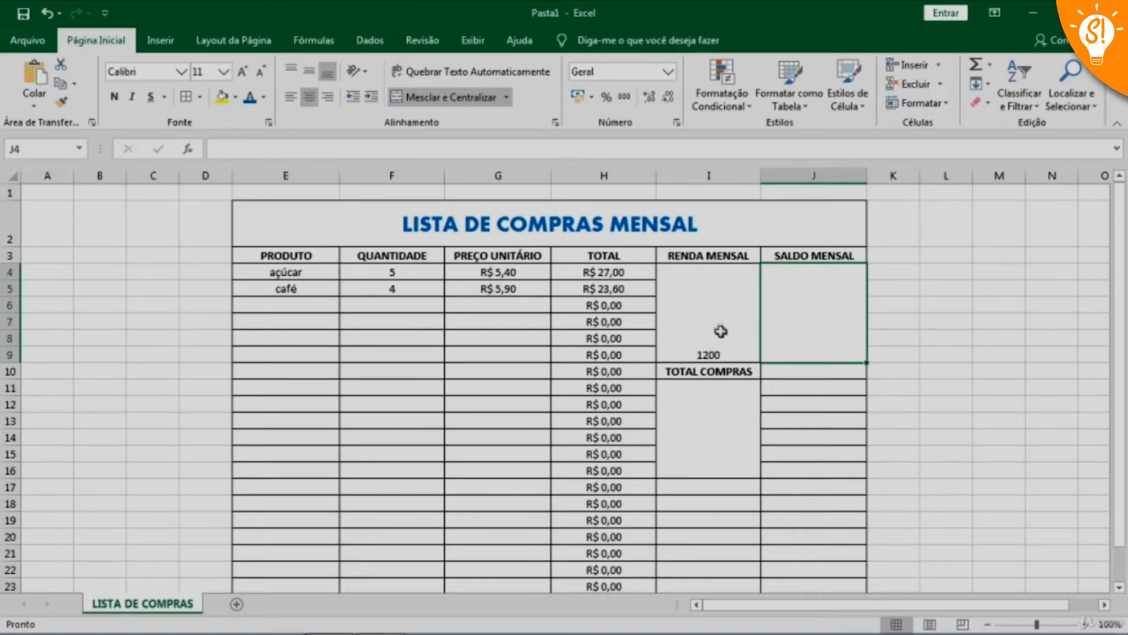
- Format the RENDA MENSAL income amount as currency (Moeda) and align it to the middle of its merged block
{"action": "left_click", "coordinate": [720, 332]}
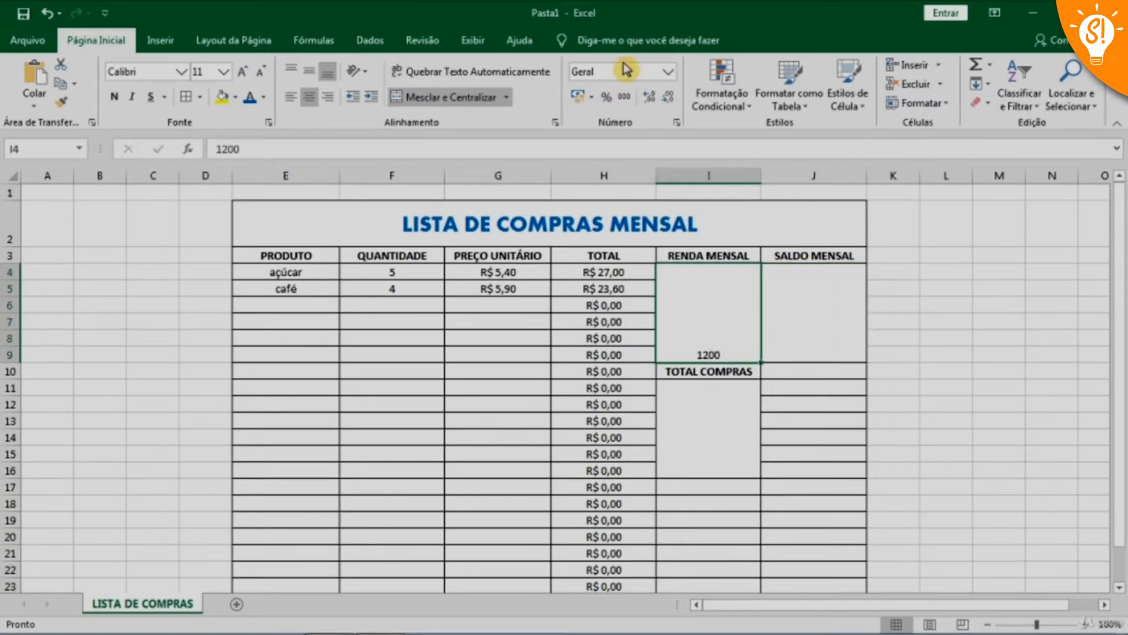
{"action": "left_click", "coordinate": [668, 71]}
{"action": "left_click", "coordinate": [655, 176]}
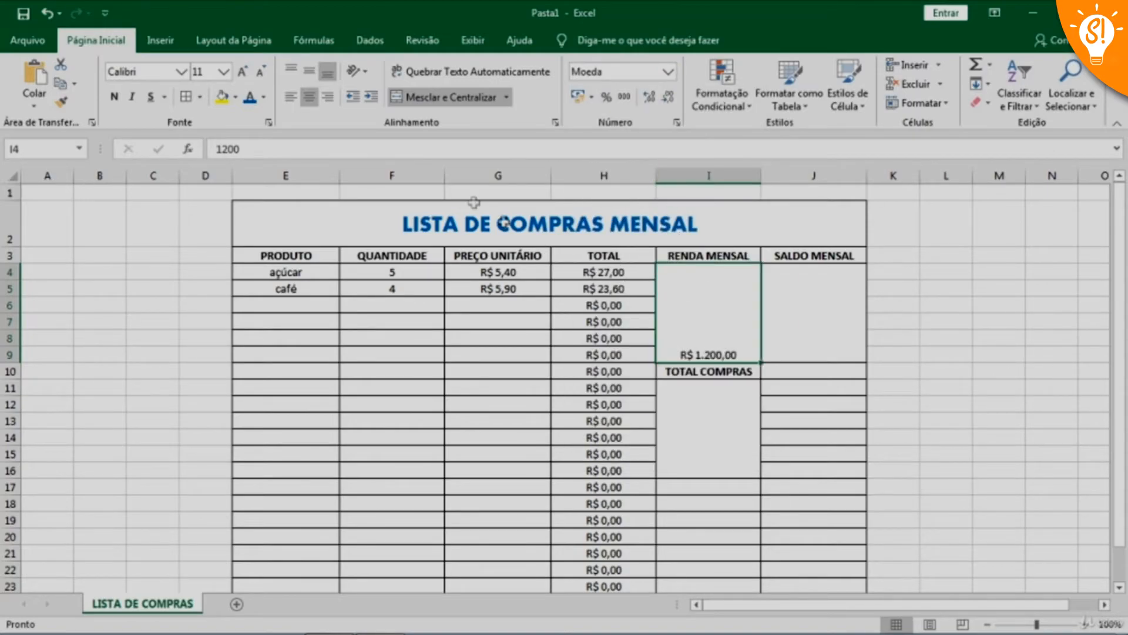
{"action": "left_click", "coordinate": [316, 77]}
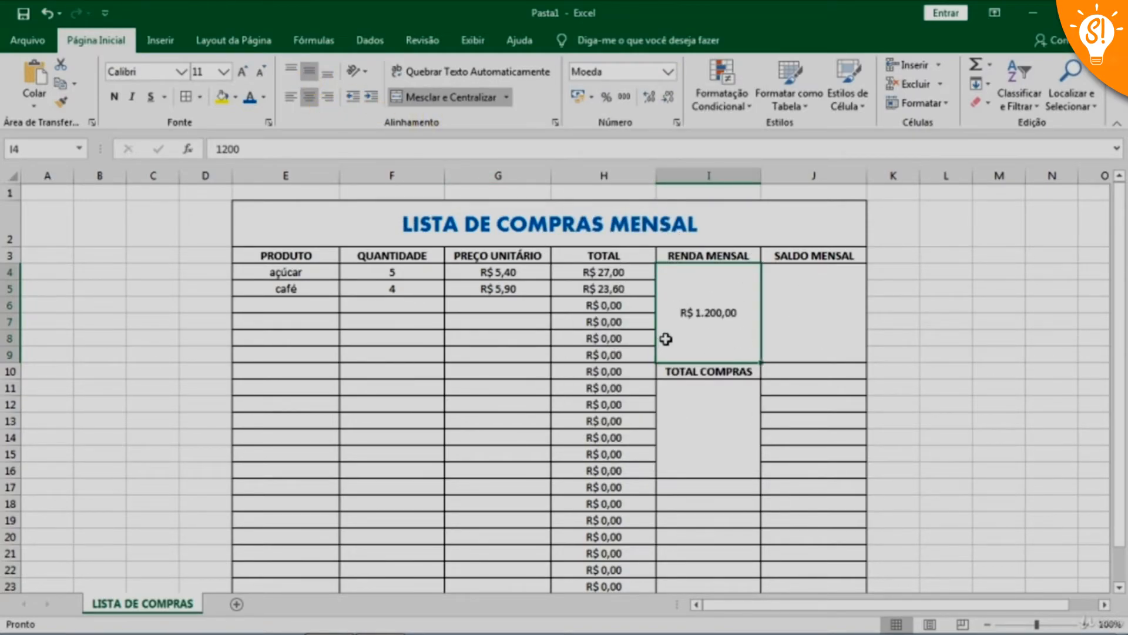
- Set the RENDA MENSAL amount to font size 18, bold, with a dark green font colour
{"action": "left_click", "coordinate": [223, 72]}
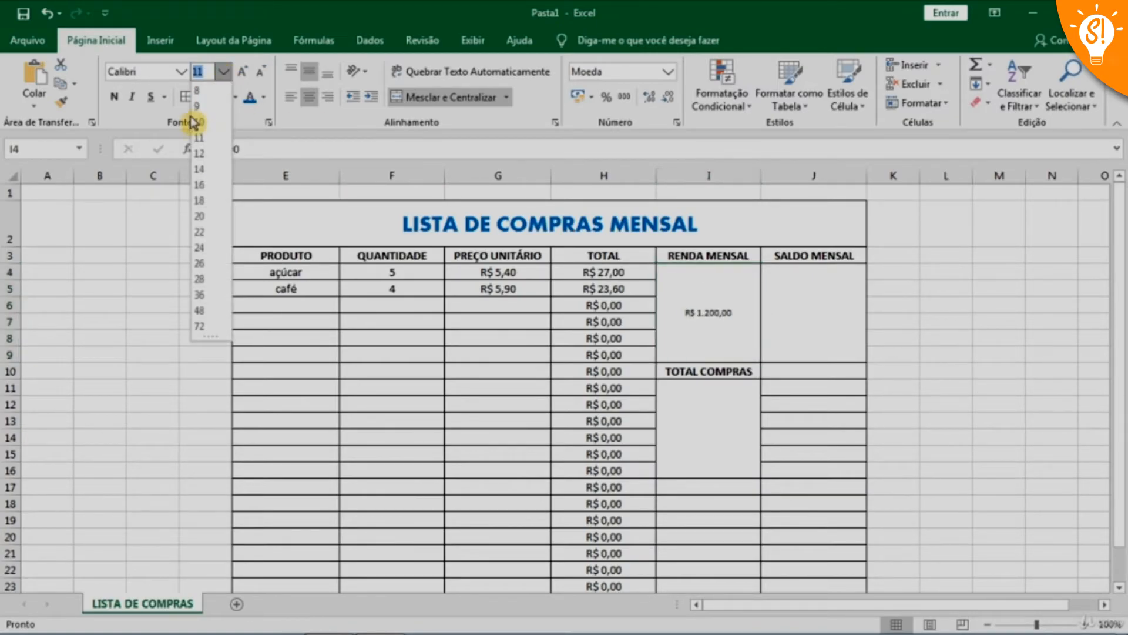
{"action": "left_click", "coordinate": [207, 199]}
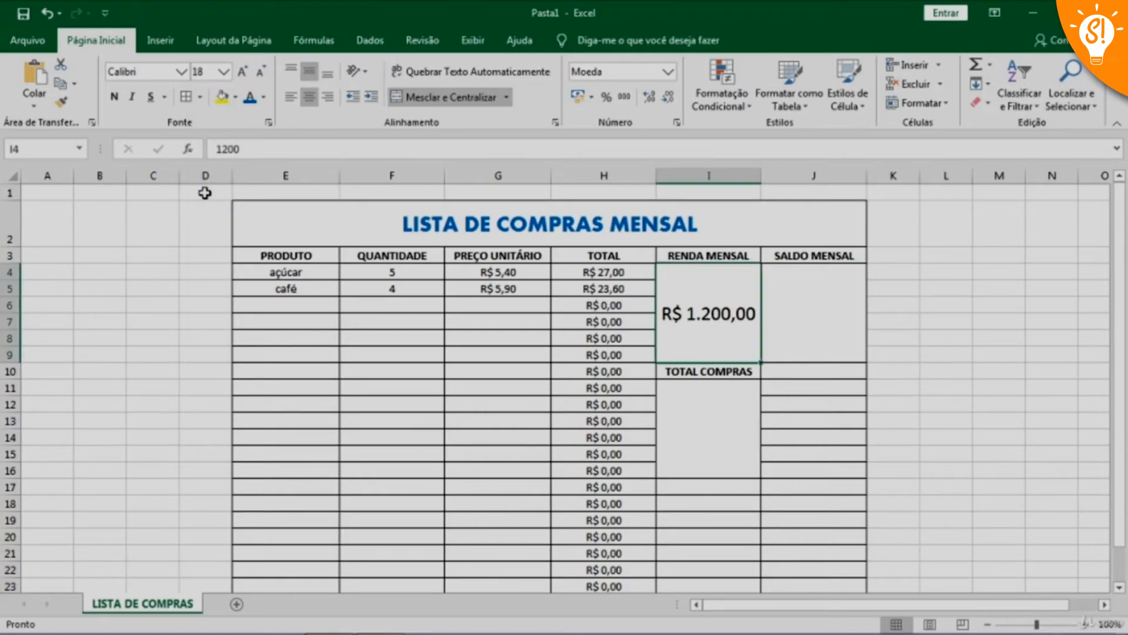
{"action": "left_click", "coordinate": [114, 96]}
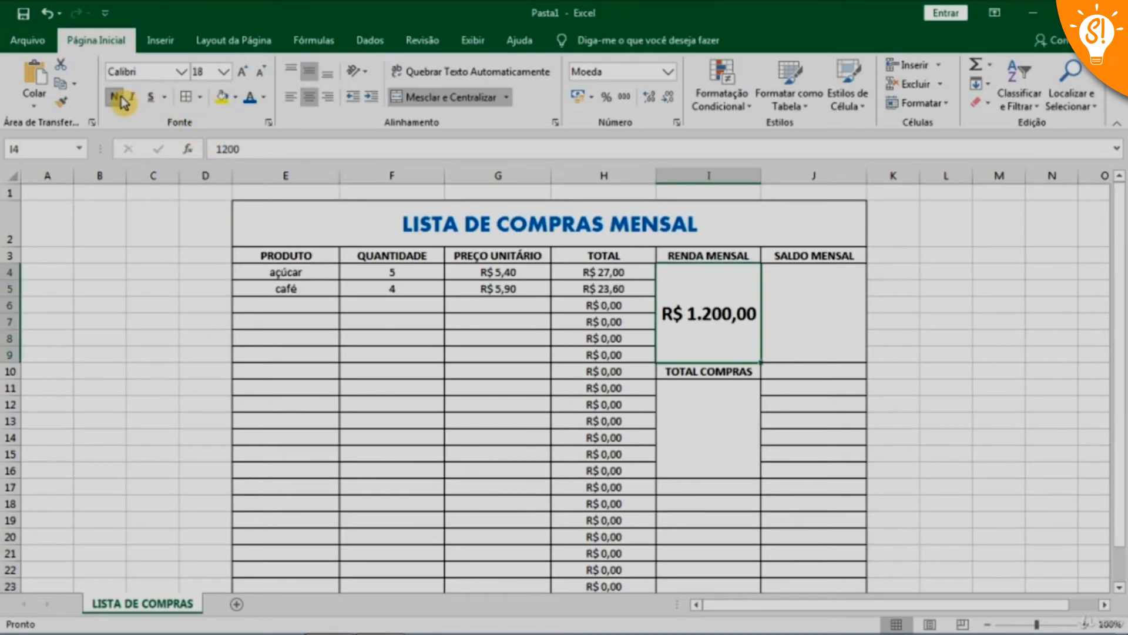
{"action": "left_click", "coordinate": [263, 97]}
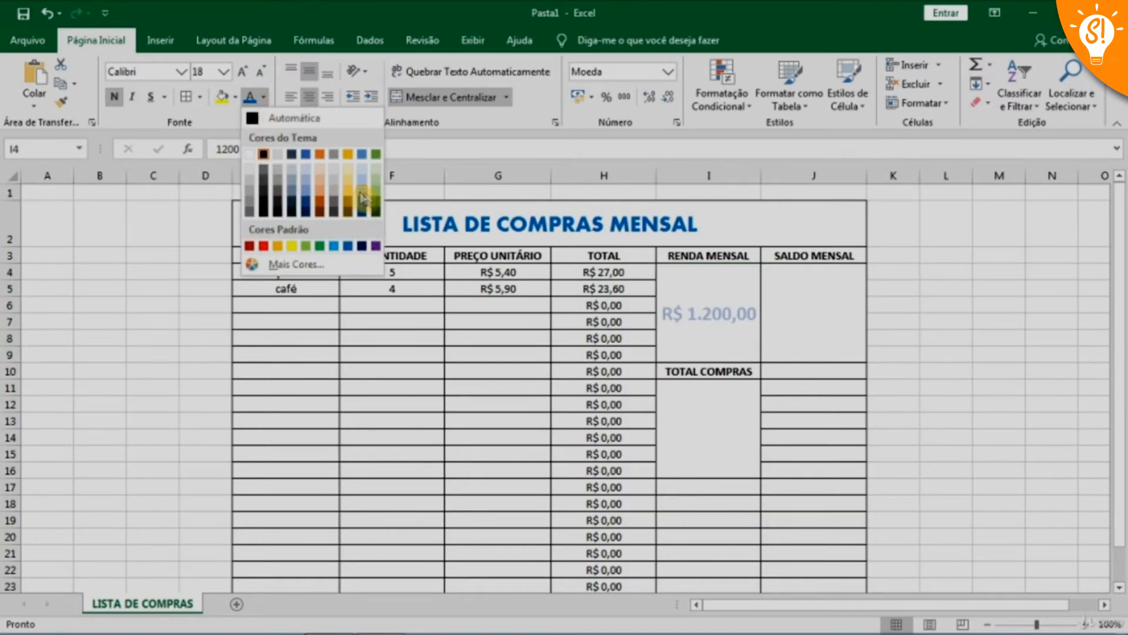
{"action": "left_click", "coordinate": [377, 208]}
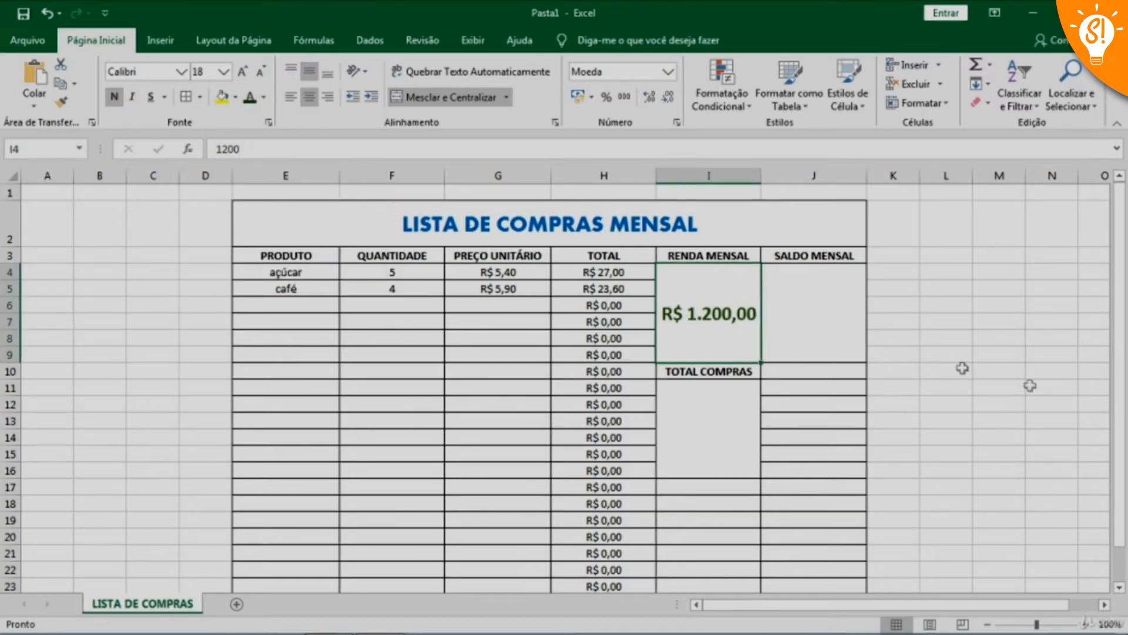
{"action": "left_click", "coordinate": [714, 439]}
{"action": "left_click", "coordinate": [737, 338]}
{"action": "left_click", "coordinate": [892, 337]}
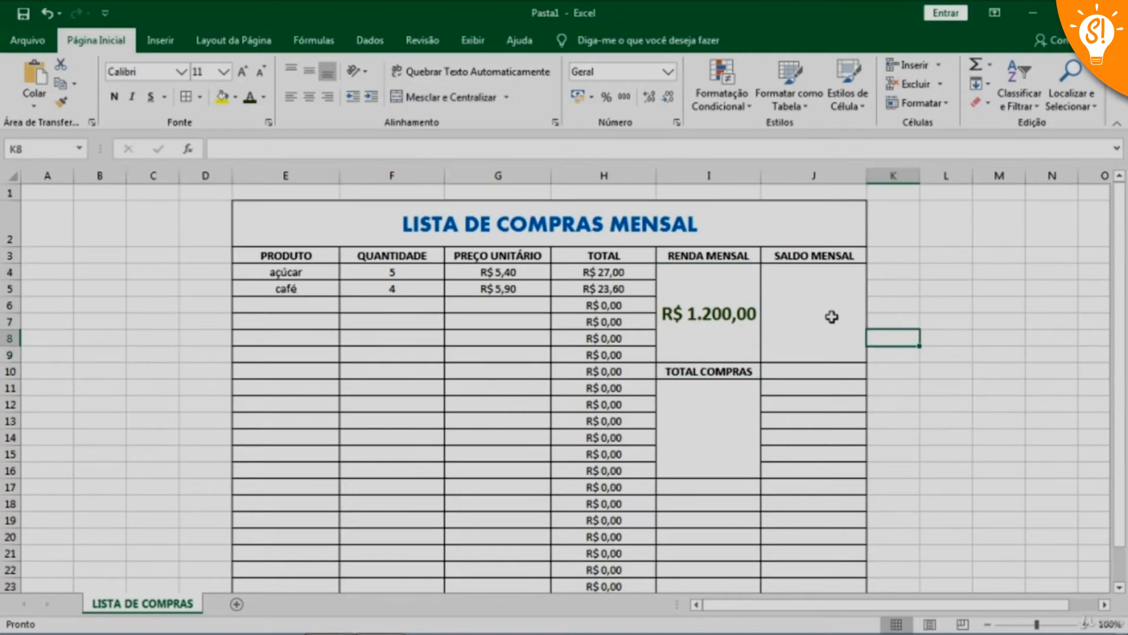
{"action": "left_click", "coordinate": [810, 316]}
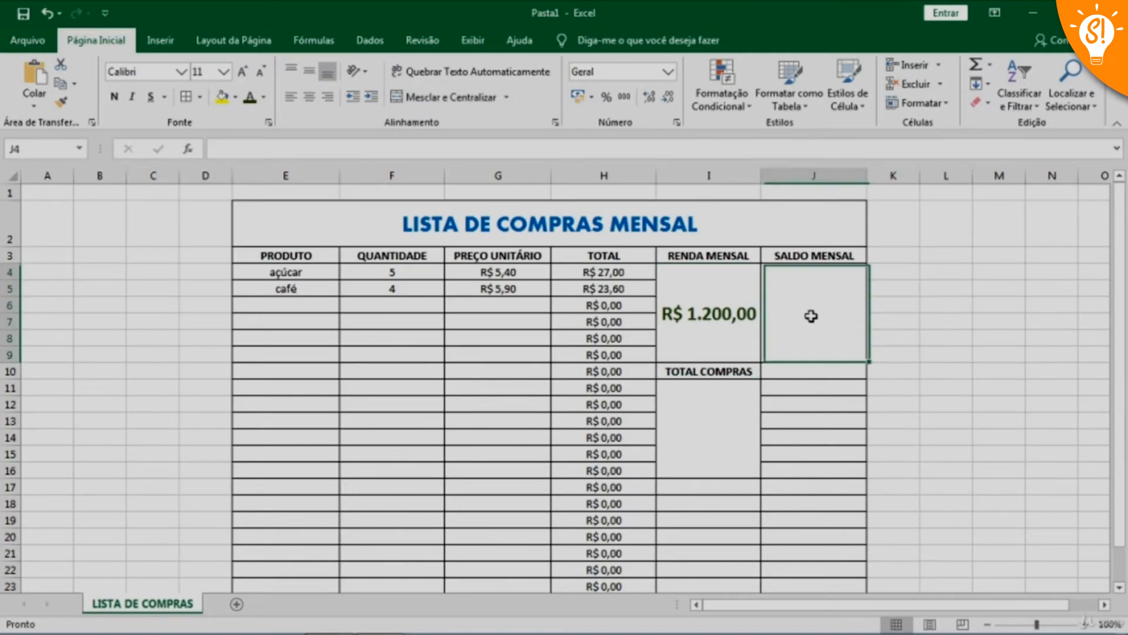
{"action": "left_click", "coordinate": [725, 431]}
{"action": "left_click", "coordinate": [775, 358]}
{"action": "left_click", "coordinate": [734, 412]}
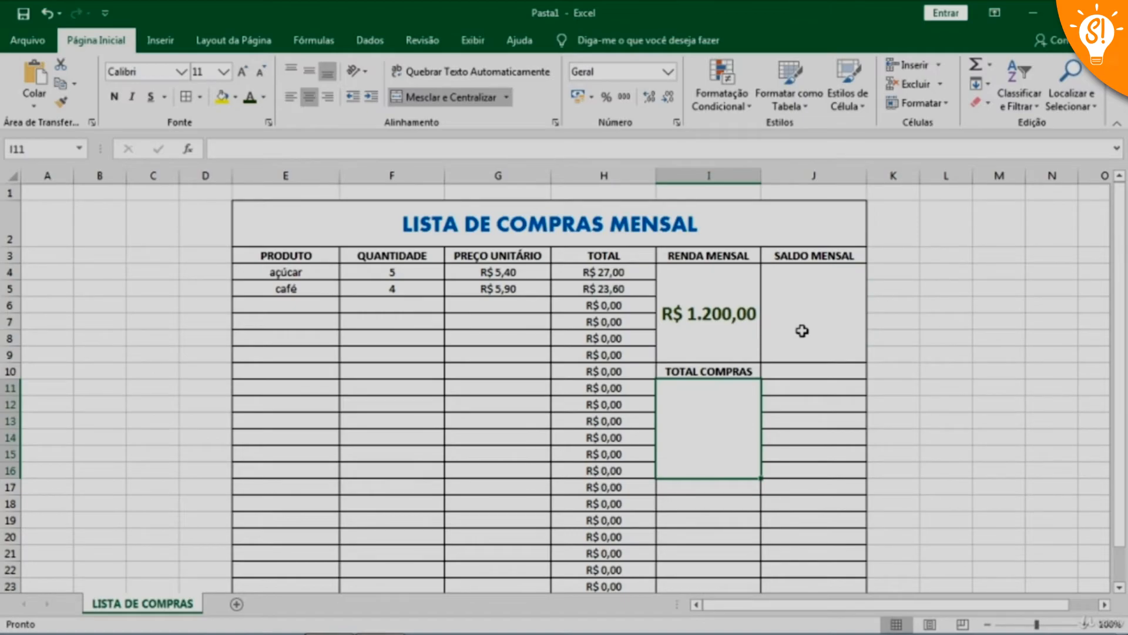
- Select several non-adjacent blank cells in columns A to D together, and release the multiple selection
{"action": "left_click", "coordinate": [119, 452]}
{"action": "left_click", "coordinate": [167, 406]}
{"action": "left_click", "coordinate": [197, 441]}
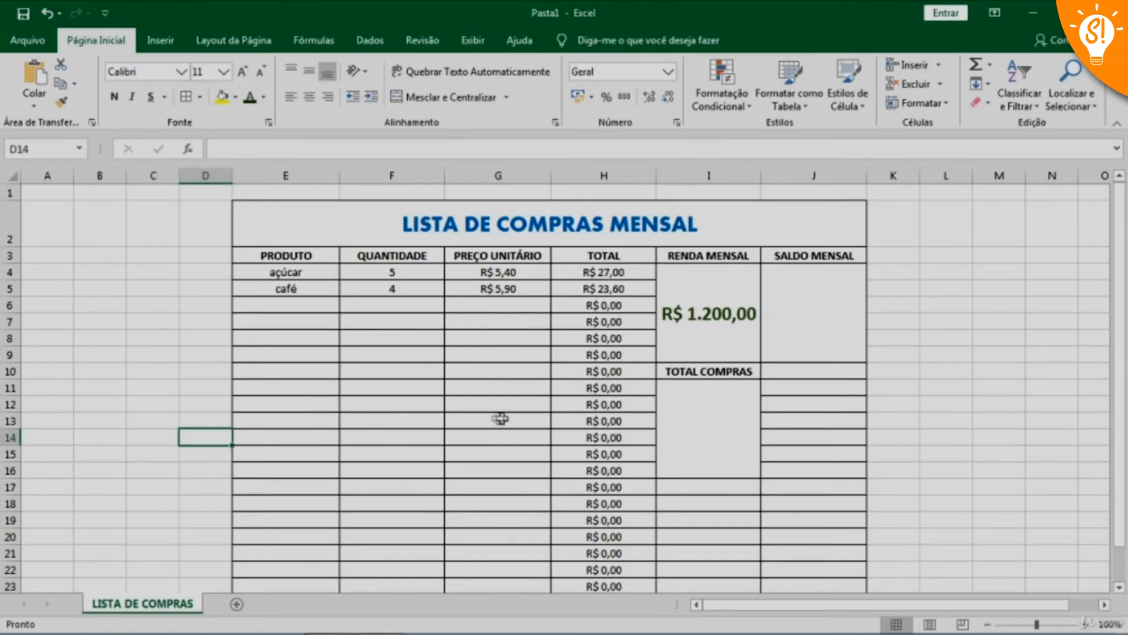
{"action": "left_click", "coordinate": [170, 388], "text": "ctrl"}
{"action": "left_click", "coordinate": [190, 303], "text": "ctrl"}
{"action": "left_click", "coordinate": [88, 288], "text": "ctrl"}
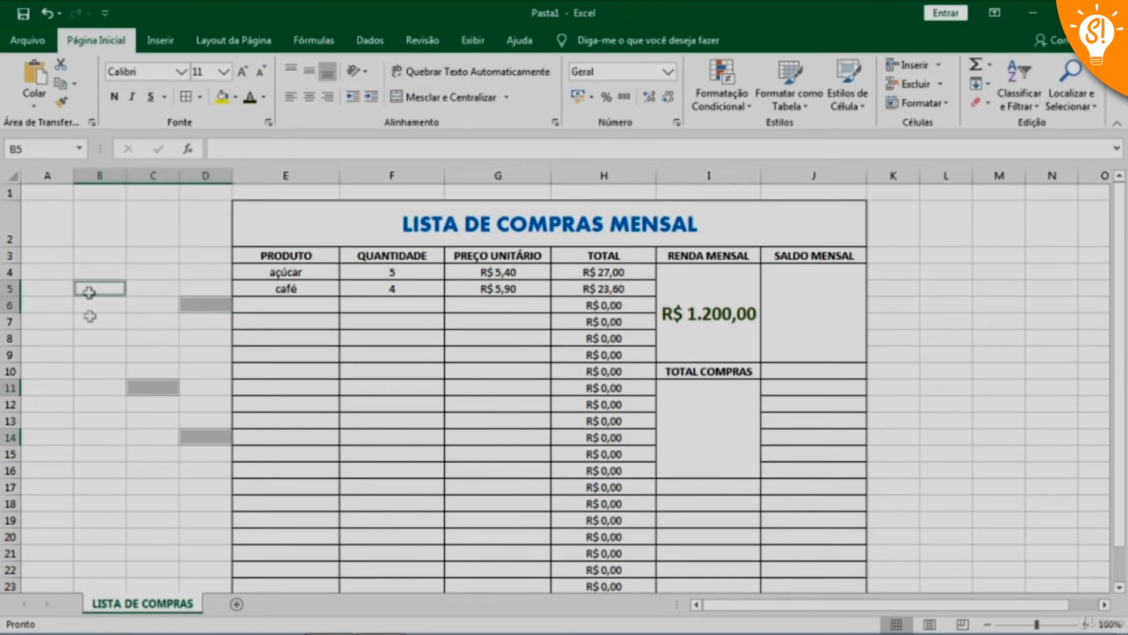
{"action": "left_click", "coordinate": [71, 421], "text": "ctrl"}
{"action": "left_click", "coordinate": [123, 470], "text": "ctrl"}
{"action": "left_click", "coordinate": [193, 388], "text": "ctrl"}
{"action": "left_click", "coordinate": [124, 349], "text": "ctrl"}
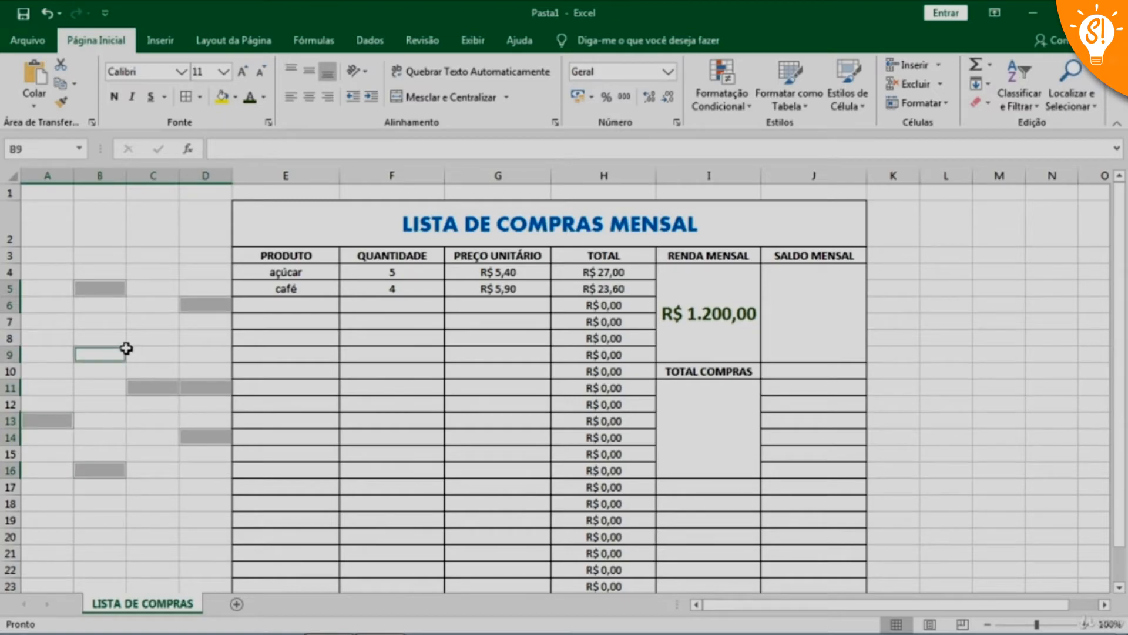
{"action": "left_click", "coordinate": [156, 458]}
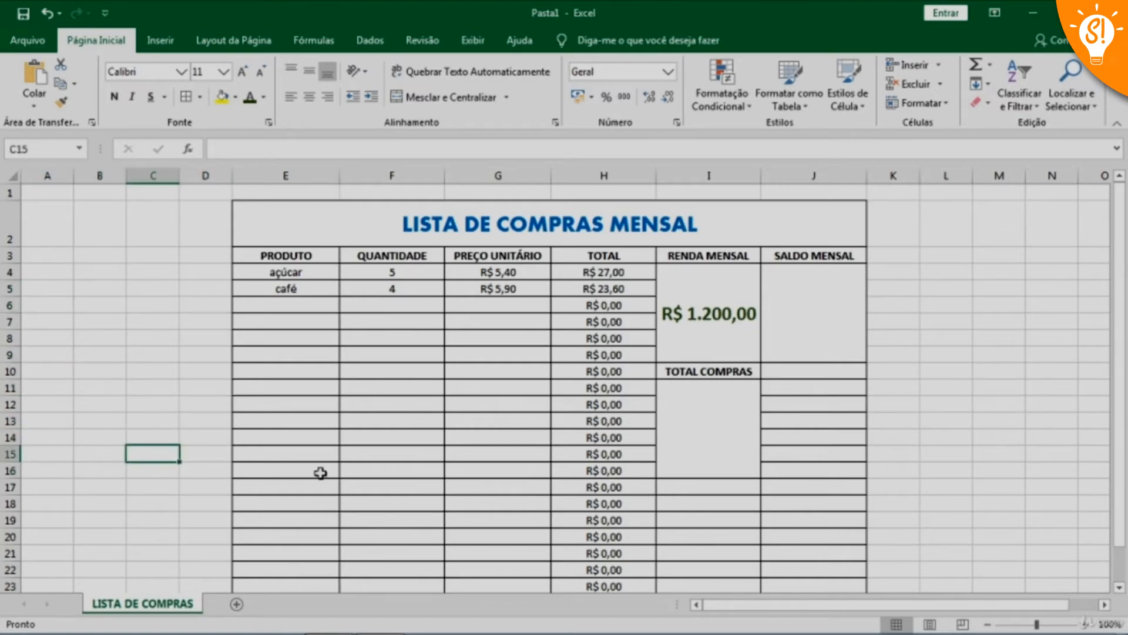
- Select the merged SALDO MENSAL and TOTAL COMPRAS blocks together and centre their contents vertically and horizontally
{"action": "left_click", "coordinate": [818, 299]}
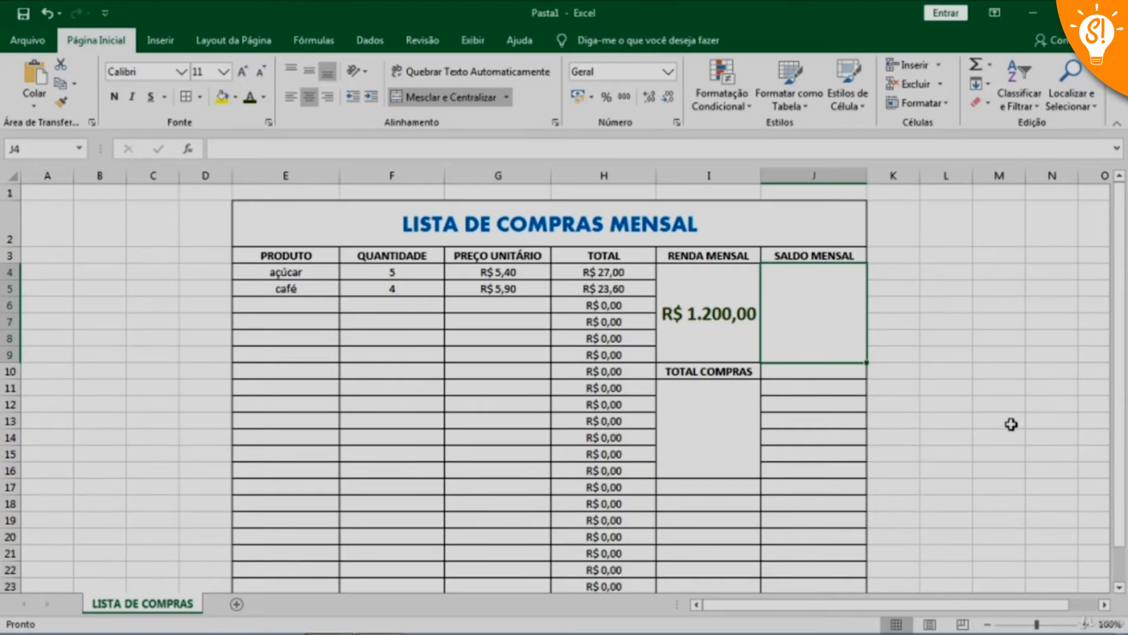
{"action": "left_click", "coordinate": [687, 458], "text": "ctrl"}
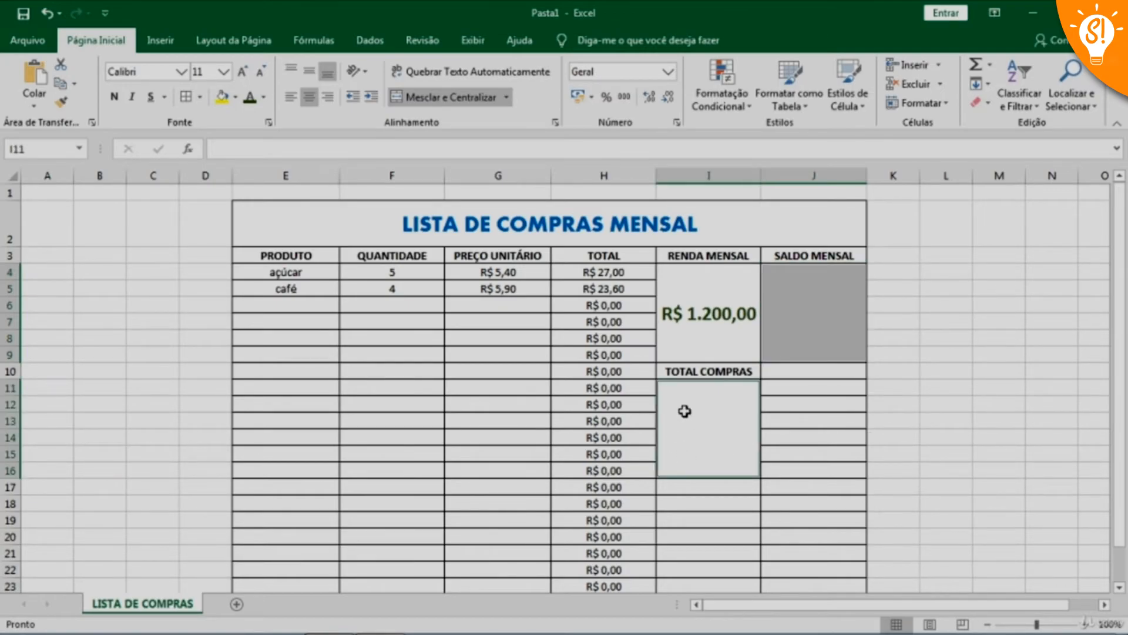
{"action": "left_click", "coordinate": [308, 71]}
{"action": "left_click", "coordinate": [306, 97]}
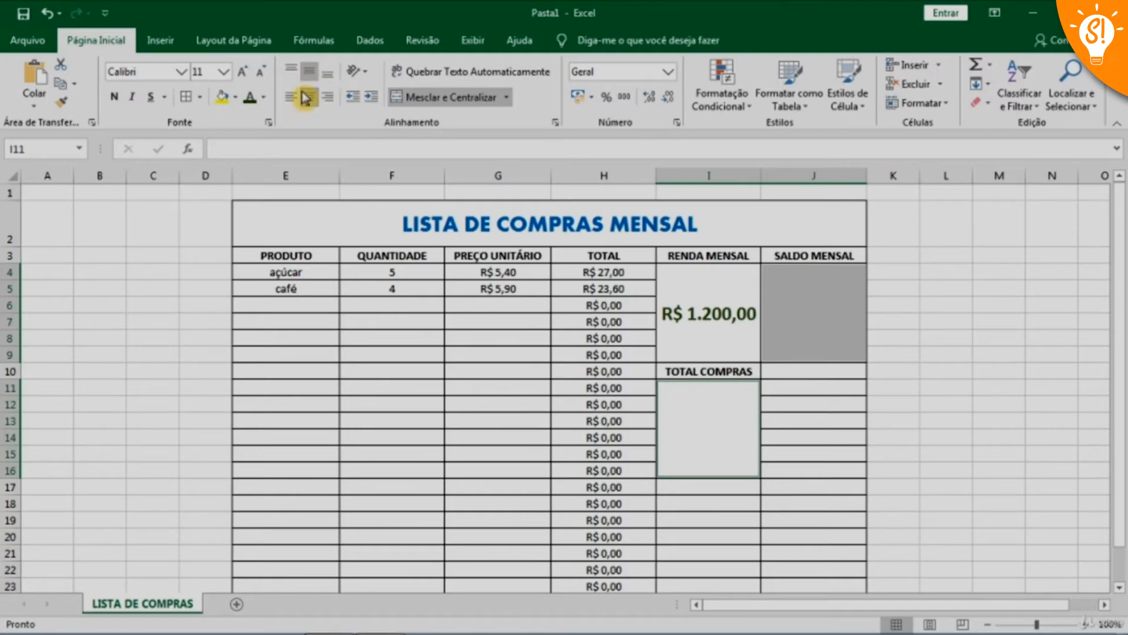
- Set the SALDO MENSAL and TOTAL COMPRAS blocks to font size 18, bold, with the currency (Moeda) number format
{"action": "left_click", "coordinate": [223, 72]}
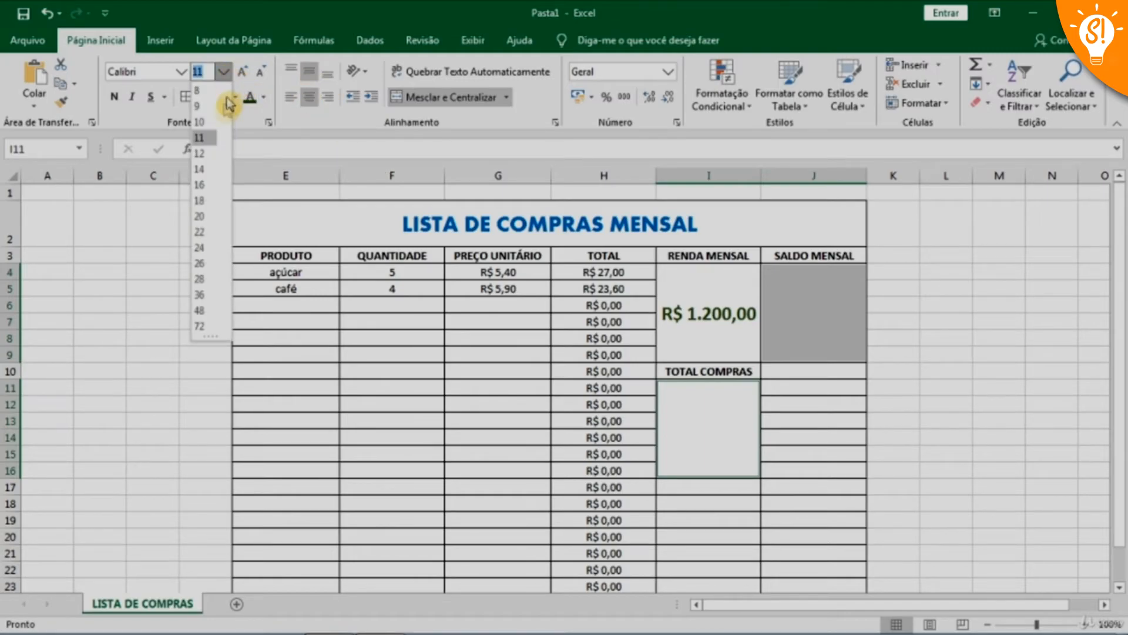
{"action": "left_click", "coordinate": [215, 201]}
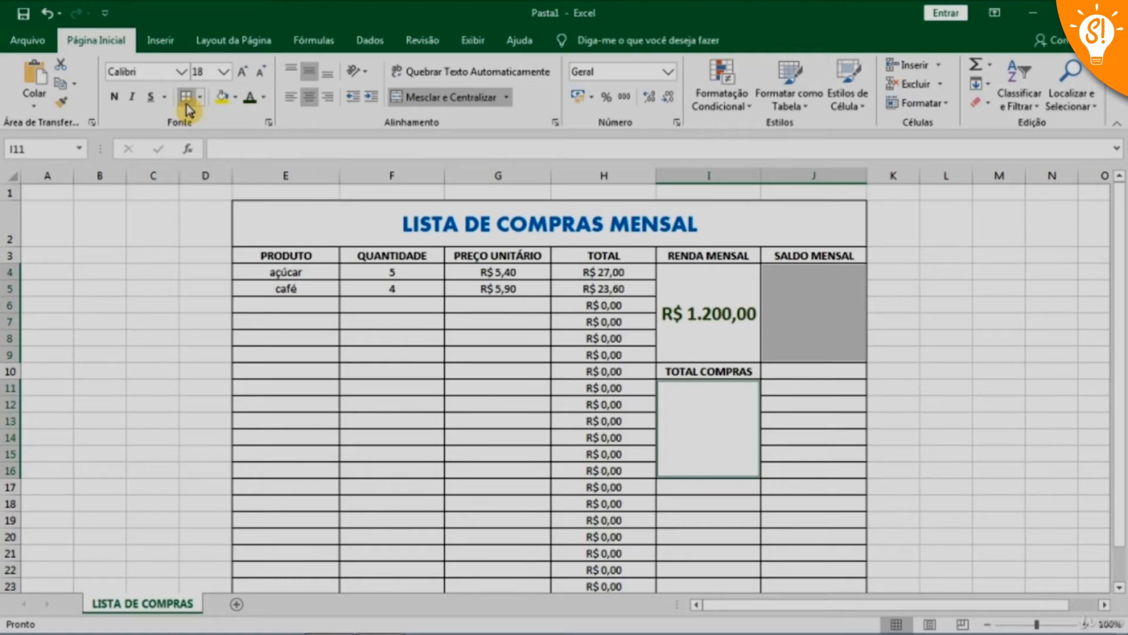
{"action": "left_click", "coordinate": [114, 97]}
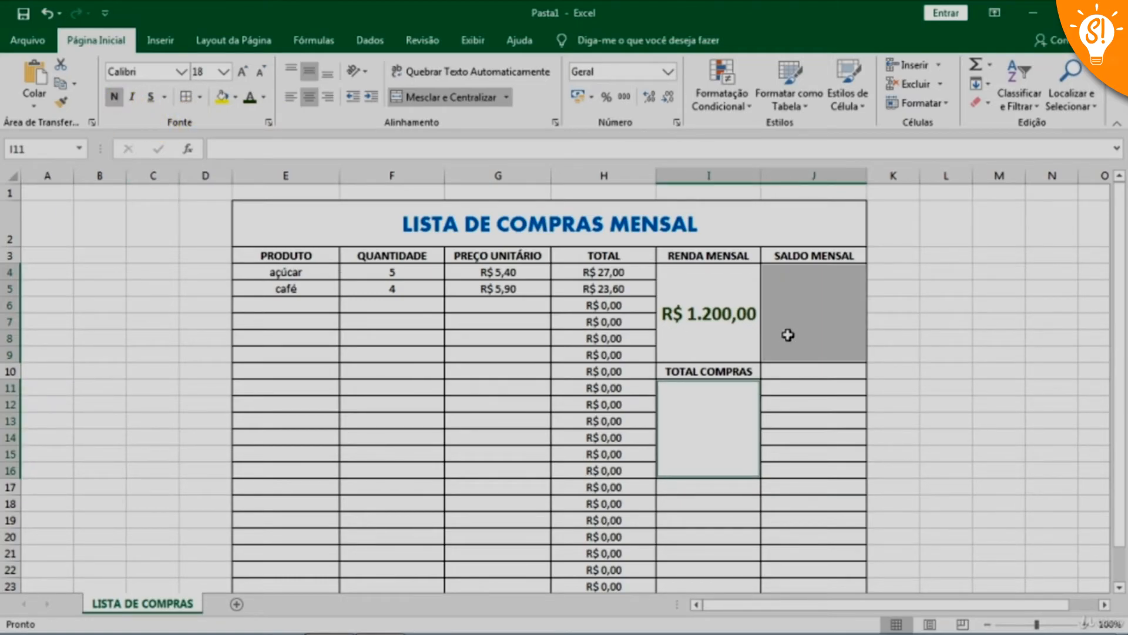
{"action": "left_click", "coordinate": [670, 73]}
{"action": "left_click", "coordinate": [641, 170]}
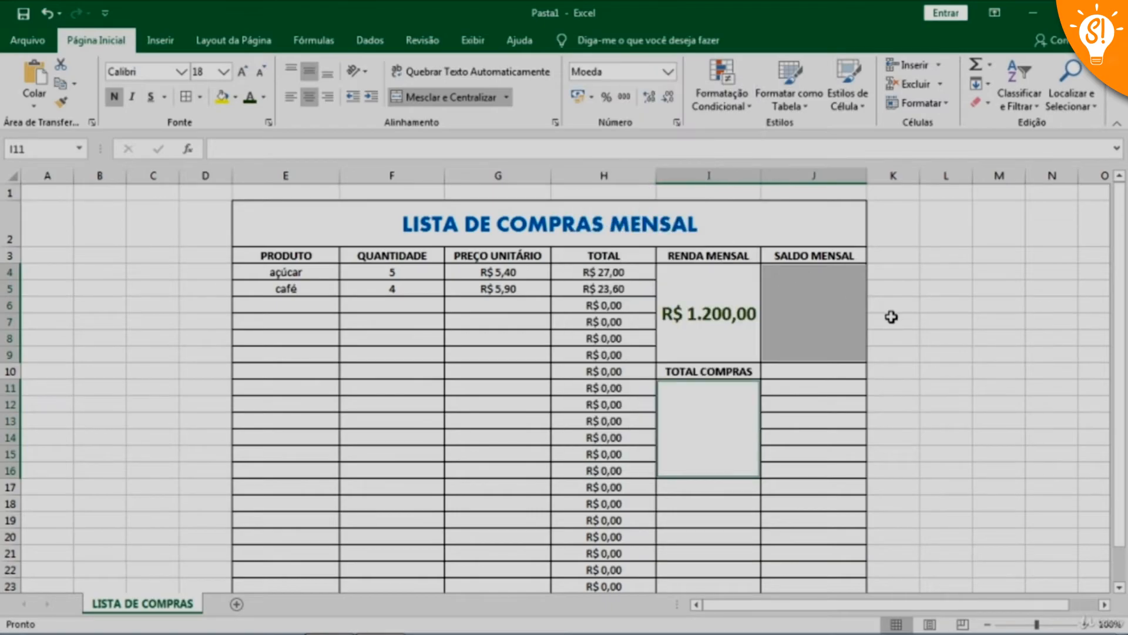
{"action": "left_click", "coordinate": [926, 331]}
- Test the block formatting by entering 120 under SALDO MENSAL and 42 under TOTAL COMPRAS
{"action": "left_click", "coordinate": [804, 324]}
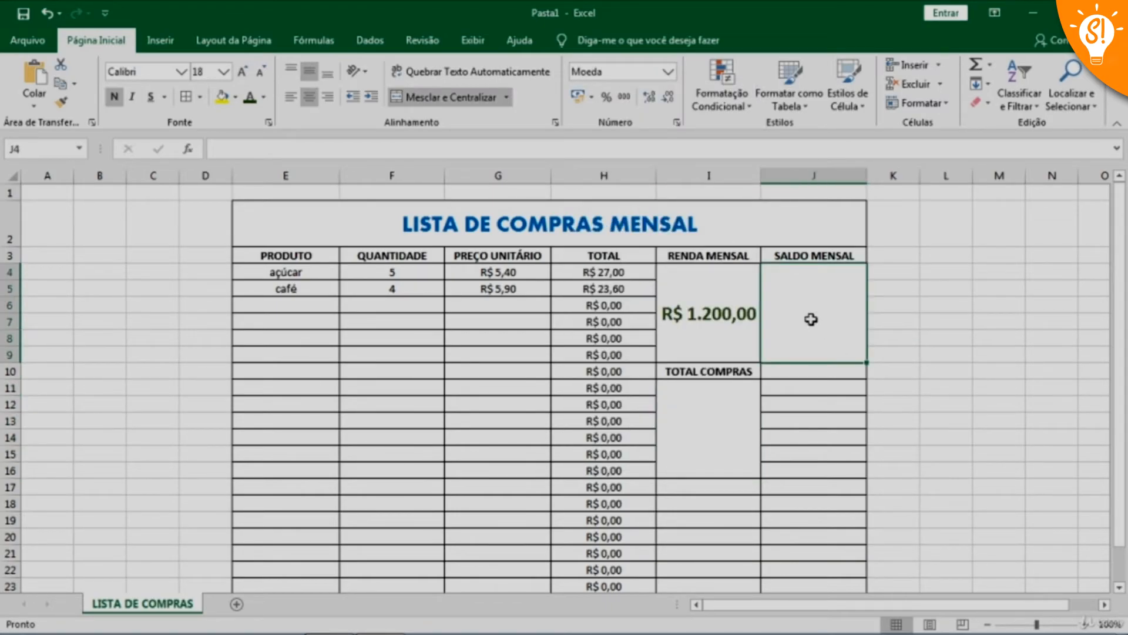
{"action": "type", "text": "120"}
{"action": "key", "text": "Return"}
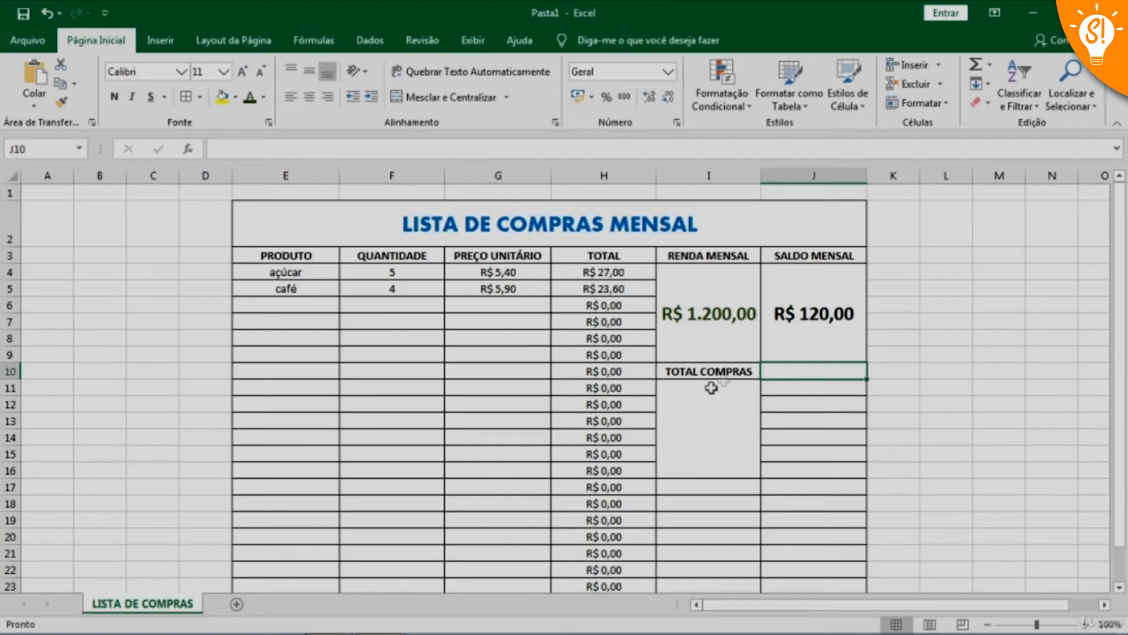
{"action": "left_click", "coordinate": [713, 445]}
{"action": "type", "text": "42"}
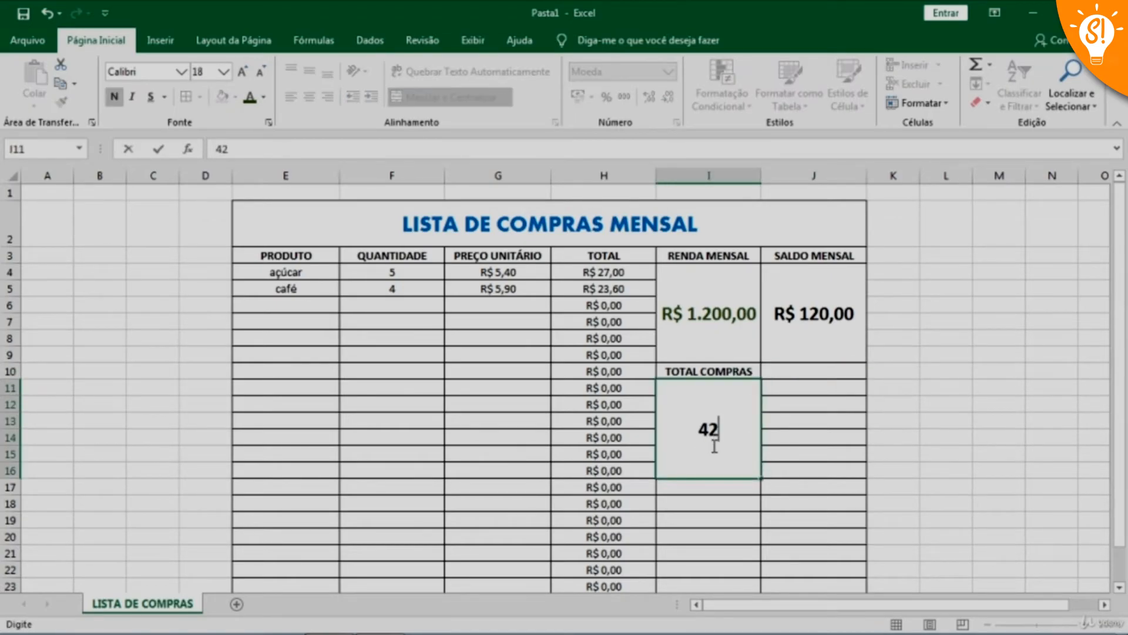
{"action": "key", "text": "Return"}
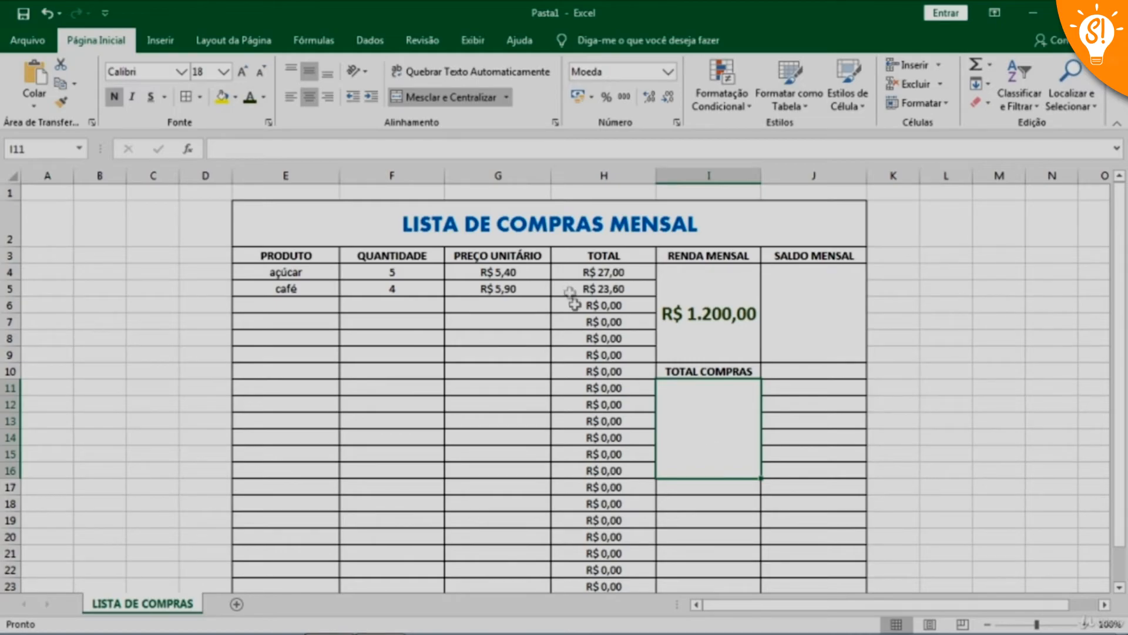
- Sum the TOTAL column in the merged TOTAL COMPRAS block at I11 with a SOMA formula over H4:H24
{"action": "left_click_drag", "start_coordinate": [609, 273], "coordinate": [625, 540]}
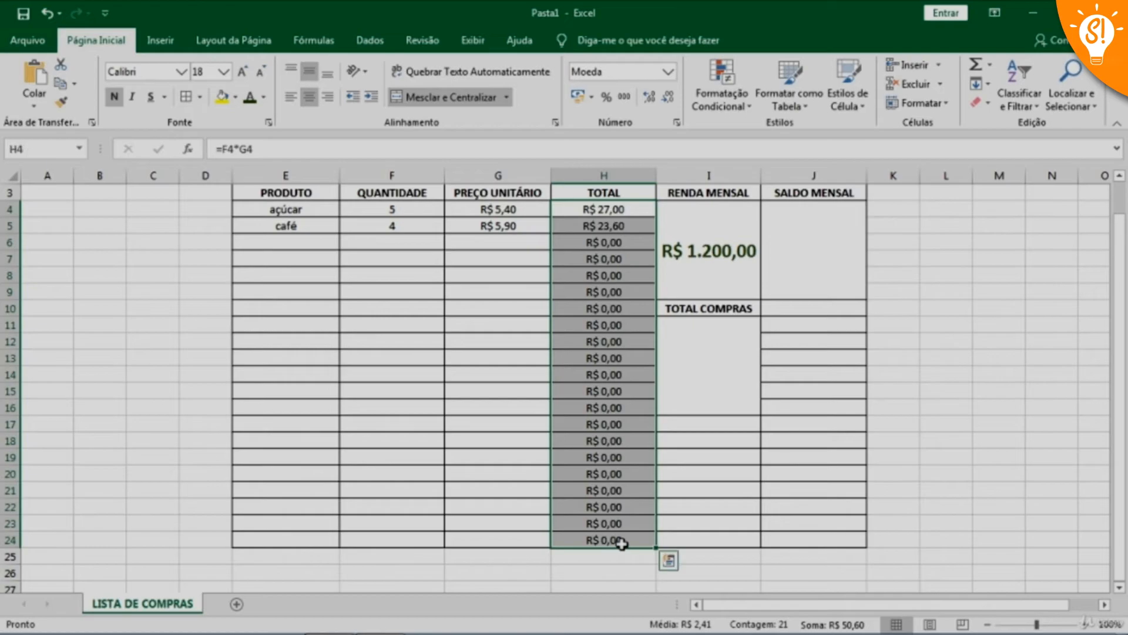
{"action": "left_click", "coordinate": [709, 360]}
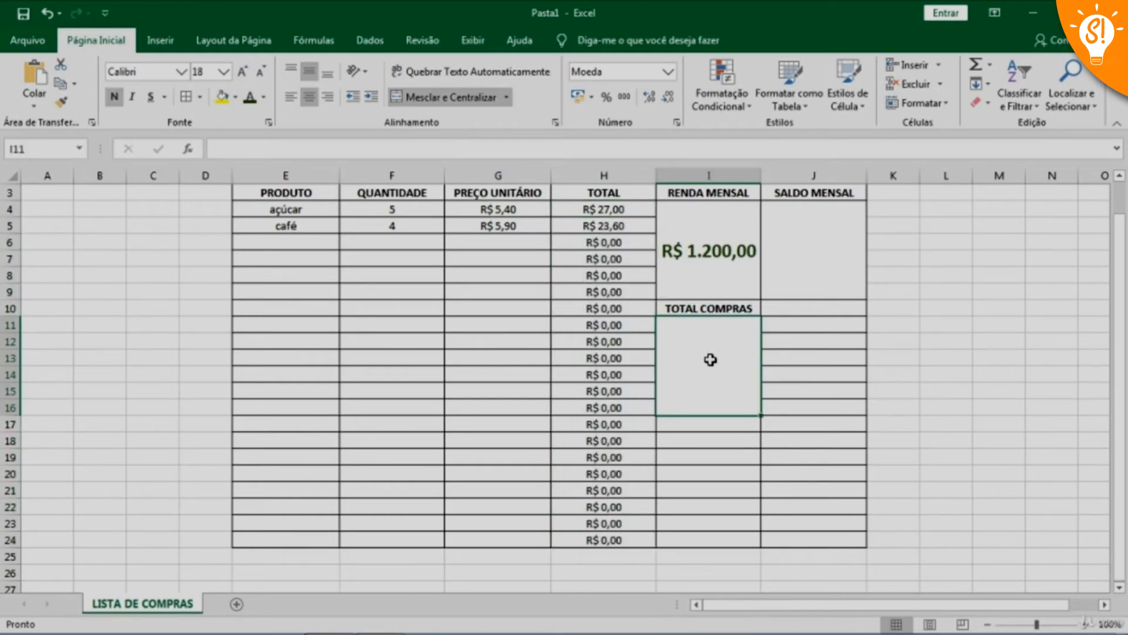
{"action": "left_click_drag", "start_coordinate": [614, 210], "coordinate": [604, 534]}
{"action": "left_click", "coordinate": [695, 376]}
{"action": "type", "text": "="}
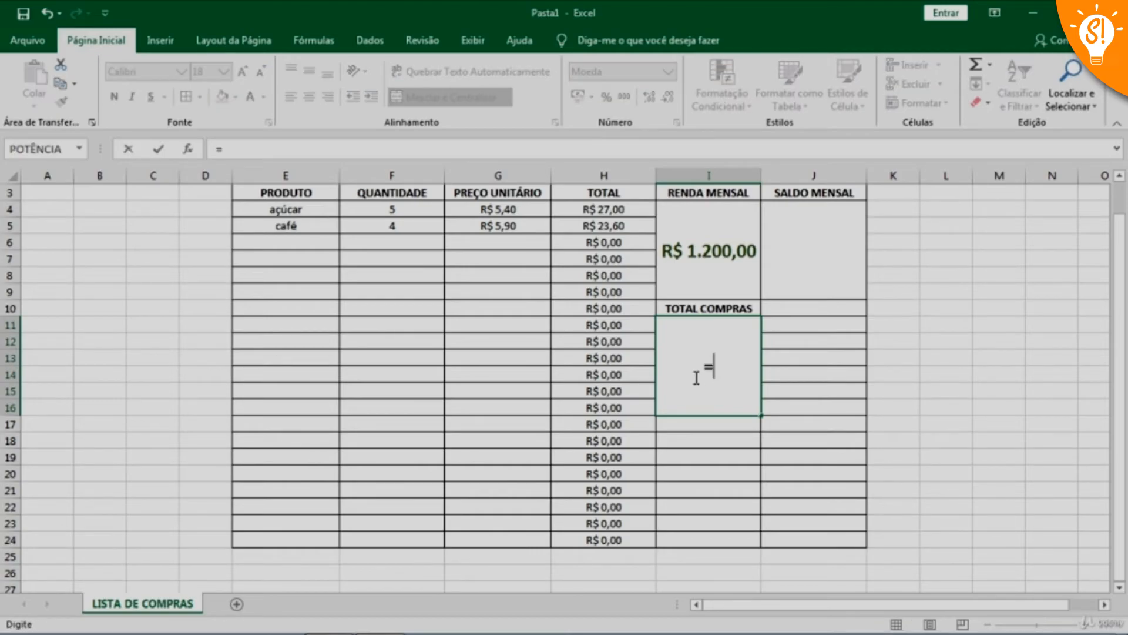
{"action": "type", "text": "soma"}
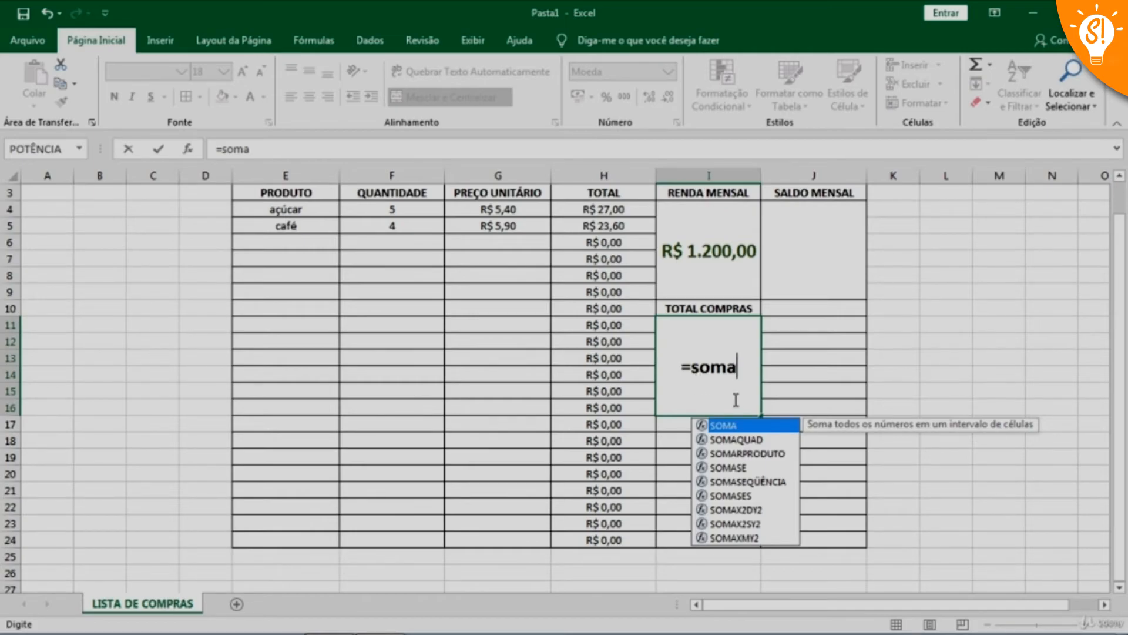
{"action": "type", "text": "("}
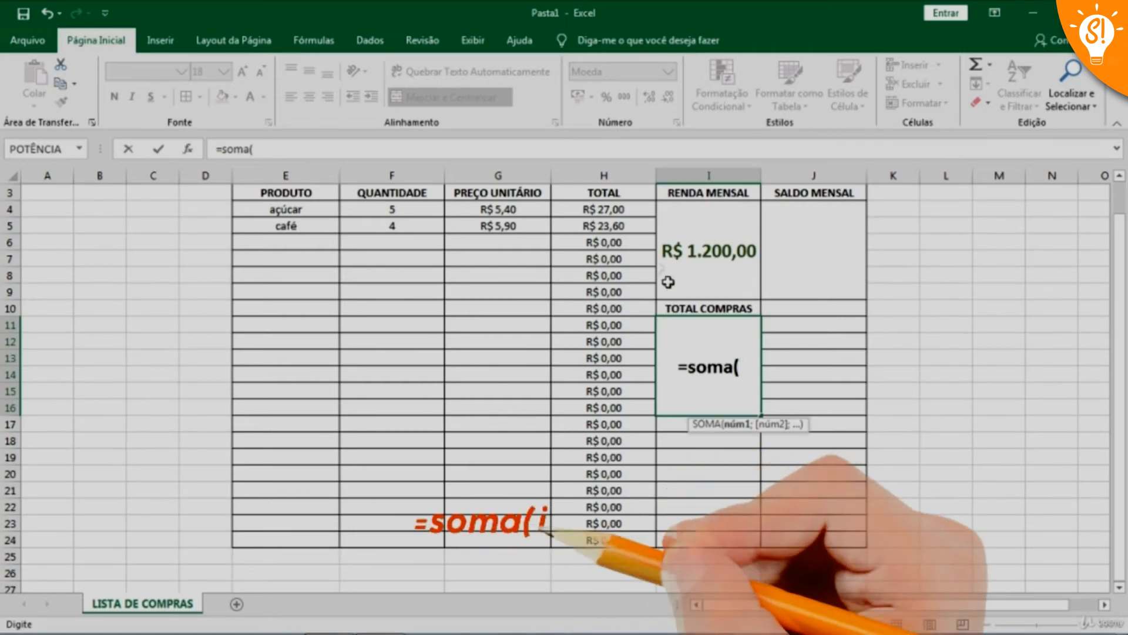
{"action": "left_click", "coordinate": [610, 213]}
{"action": "left_click_drag", "start_coordinate": [610, 213], "coordinate": [602, 539]}
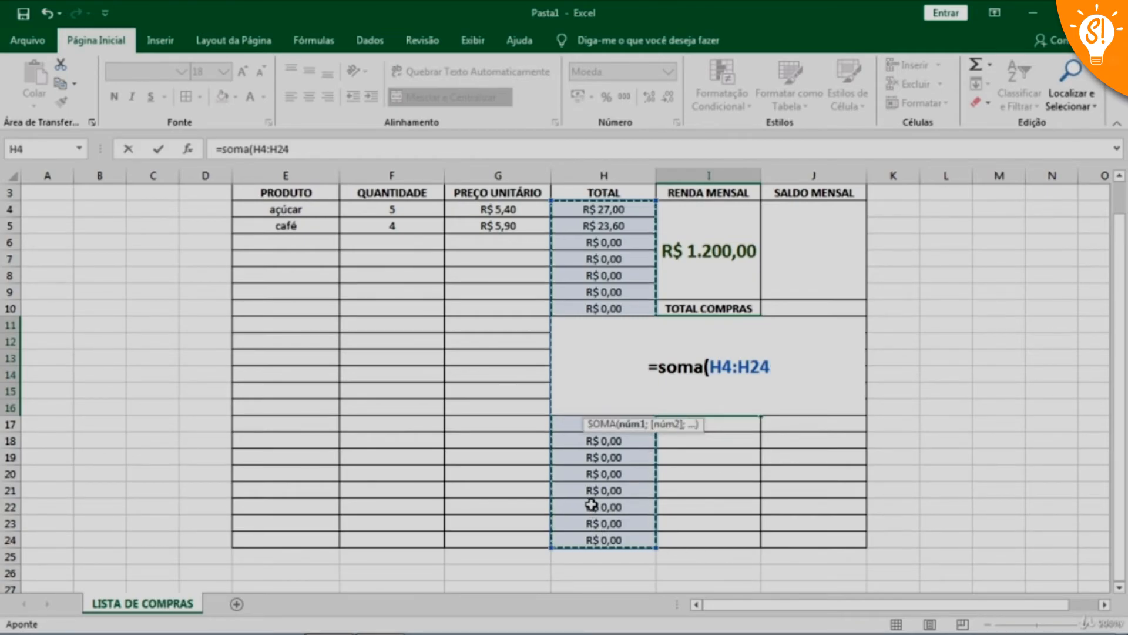
{"action": "key", "text": "Return"}
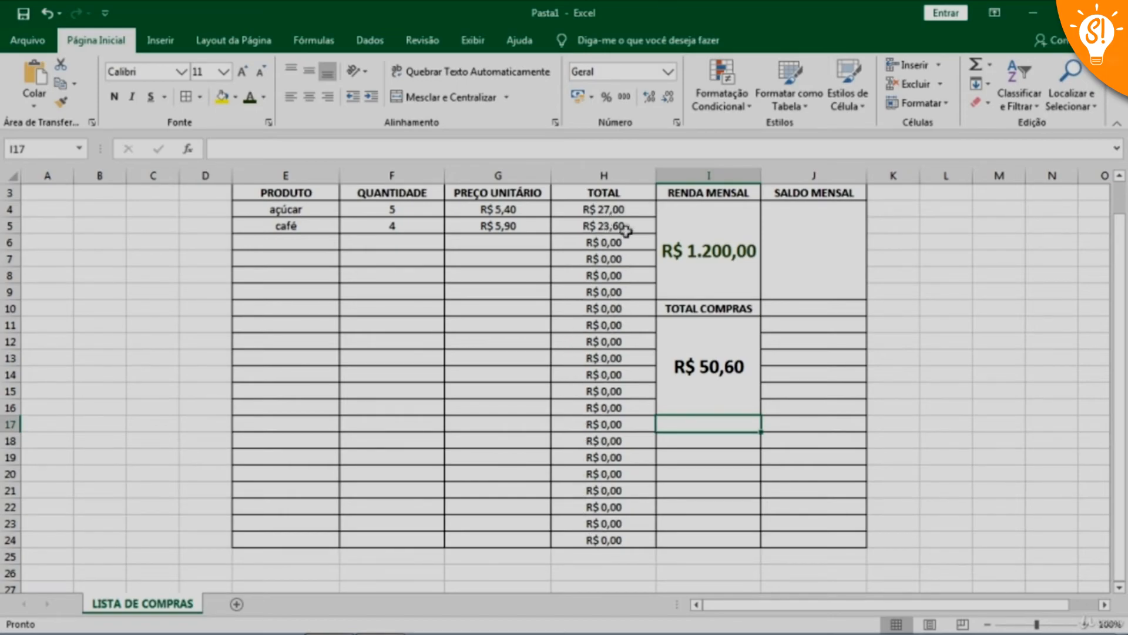
- Calculate the monthly balance in the SALDO MENSAL block at J4 with the formula =I4-I11, subtracting TOTAL COMPRAS from RENDA MENSAL
{"action": "left_click", "coordinate": [861, 288]}
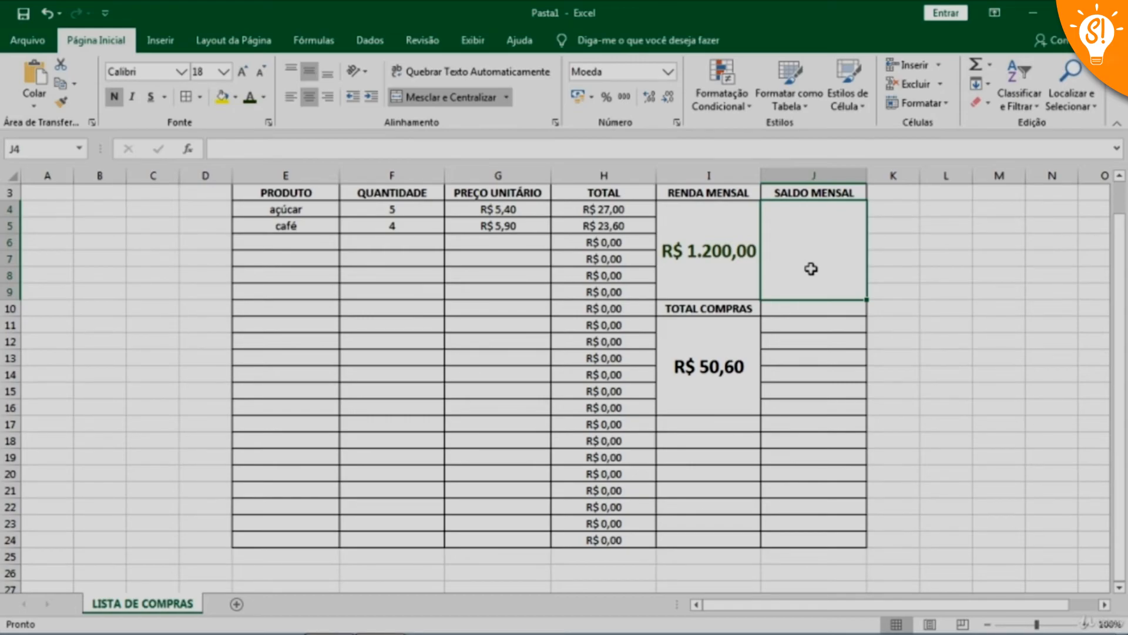
{"action": "type", "text": "="}
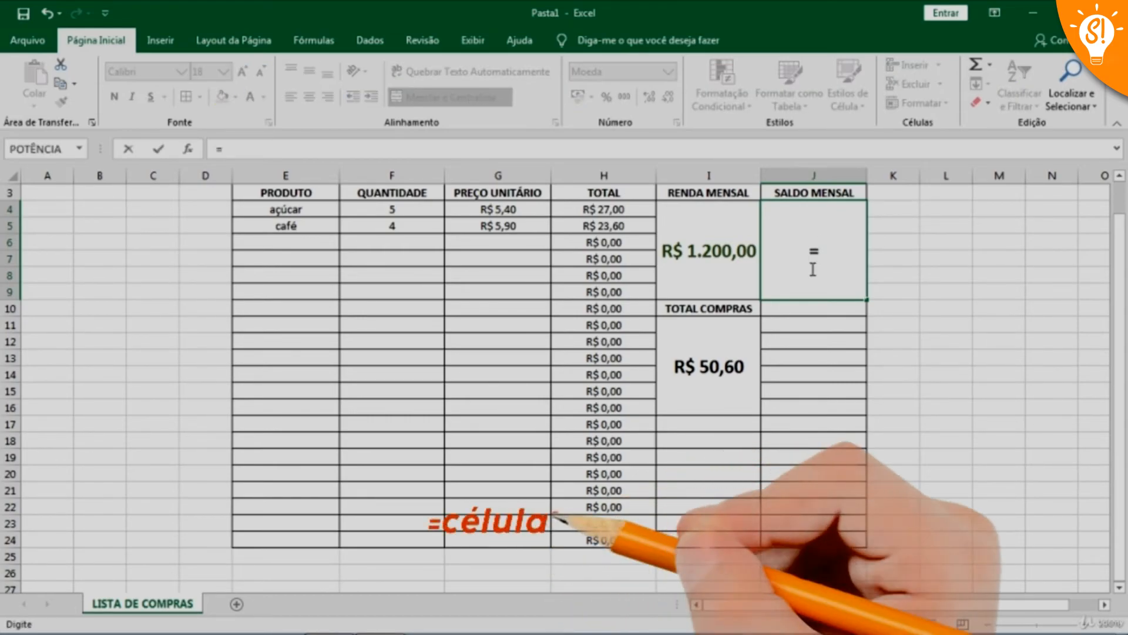
{"action": "left_click", "coordinate": [704, 254]}
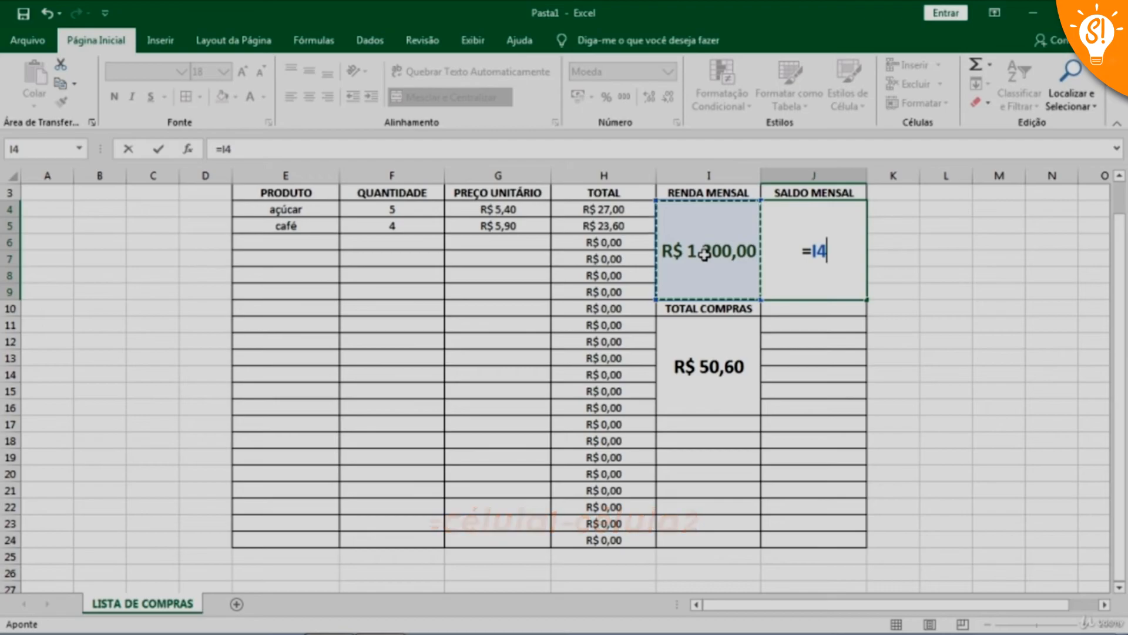
{"action": "type", "text": "-"}
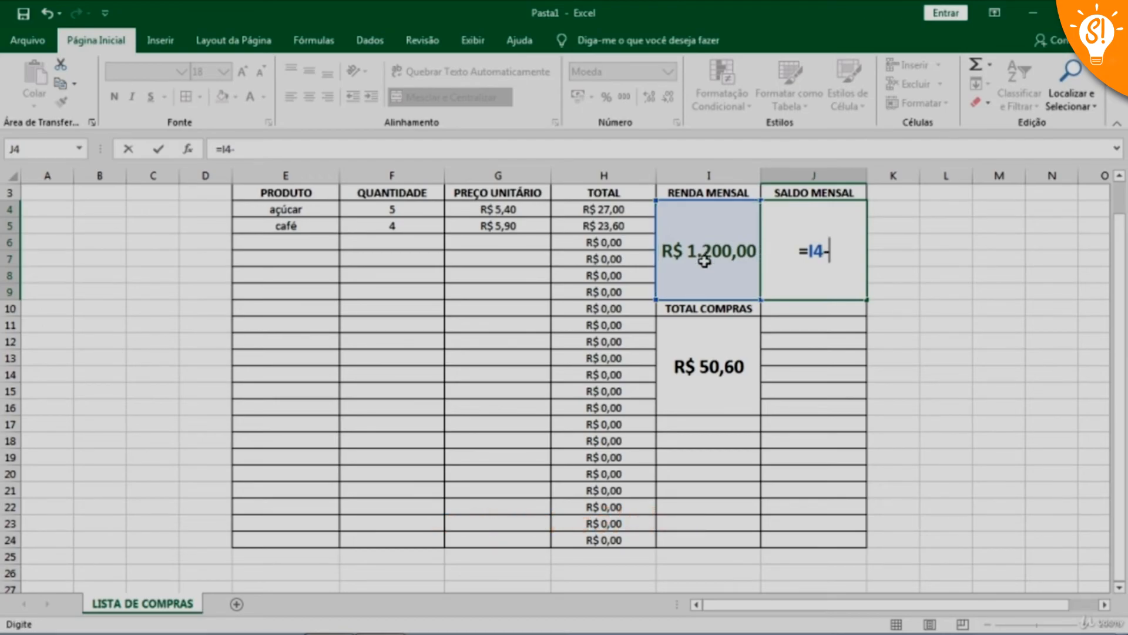
{"action": "left_click", "coordinate": [711, 371]}
{"action": "key", "text": "Return"}
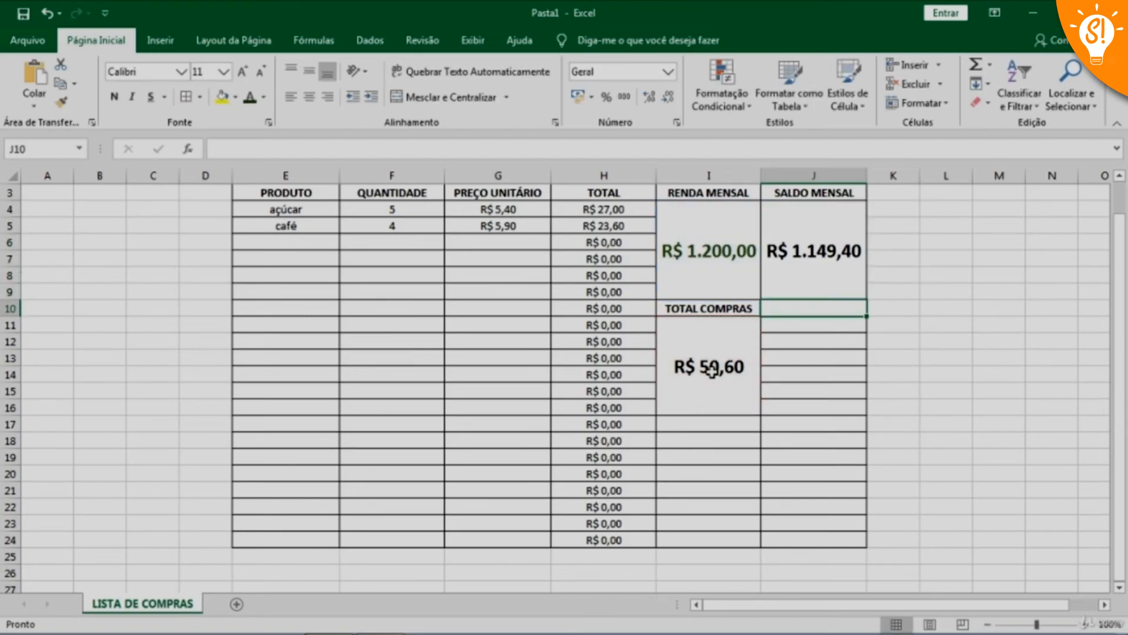
{"action": "key", "text": "Right"}
{"action": "key", "text": "Right"}
{"action": "key", "text": "Down"}
{"action": "key", "text": "Down"}
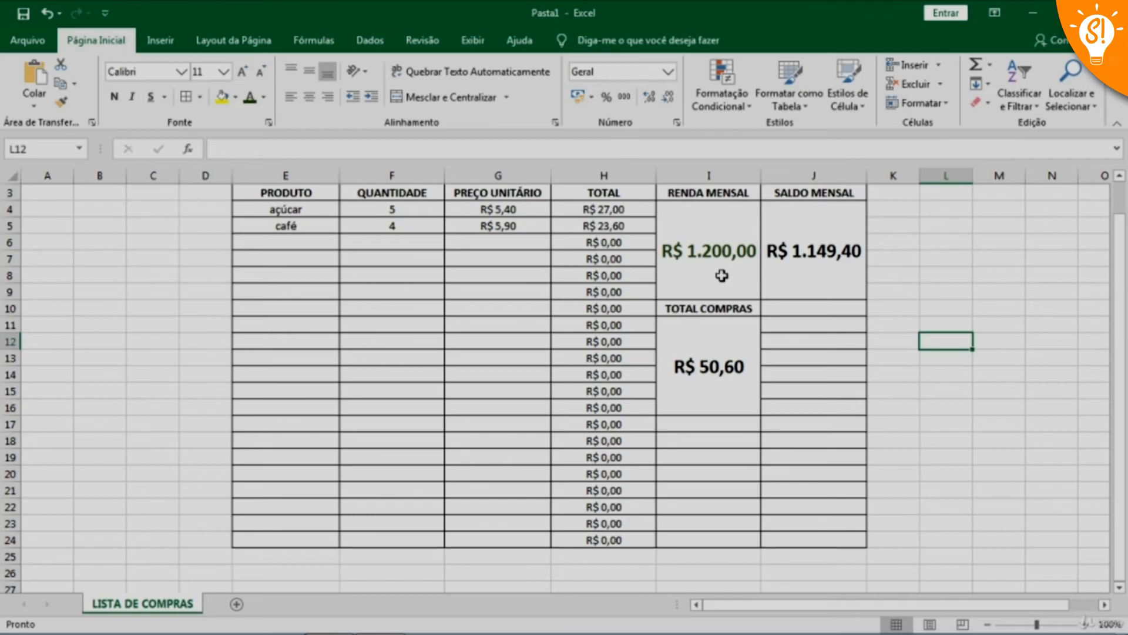
{"action": "scroll", "coordinate": [681, 288], "scroll_direction": "up", "scroll_amount": 1}
{"action": "left_click", "coordinate": [940, 354]}
{"action": "left_click_drag", "start_coordinate": [600, 274], "coordinate": [624, 569]}
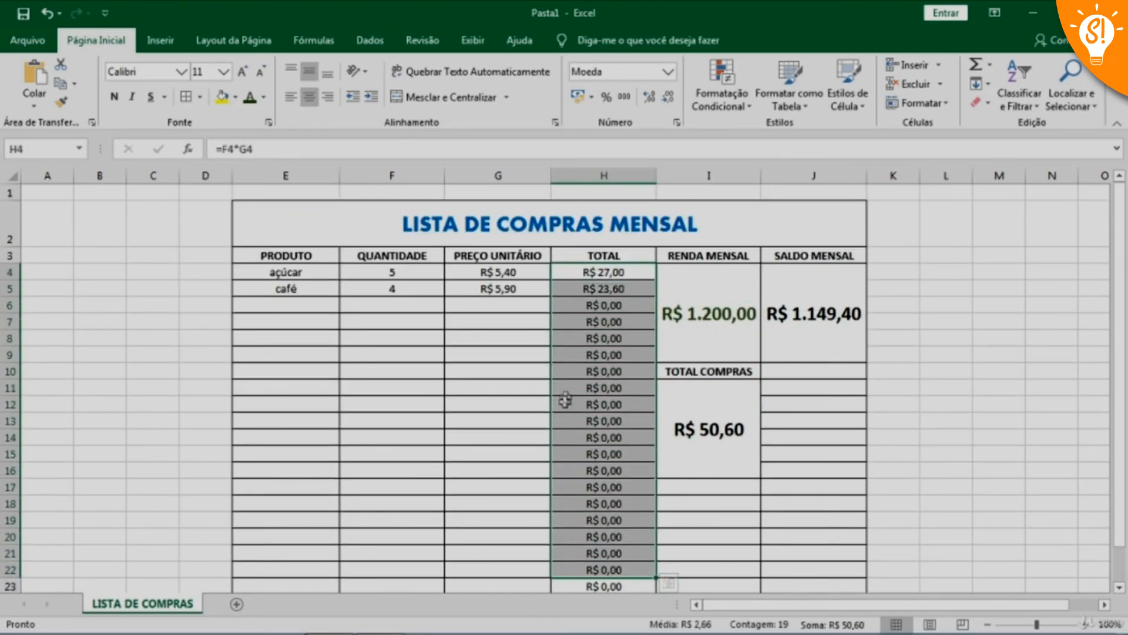
- Add the product sabão in row 6 with quantity 3 and unit price 2,5
{"action": "left_click", "coordinate": [296, 304]}
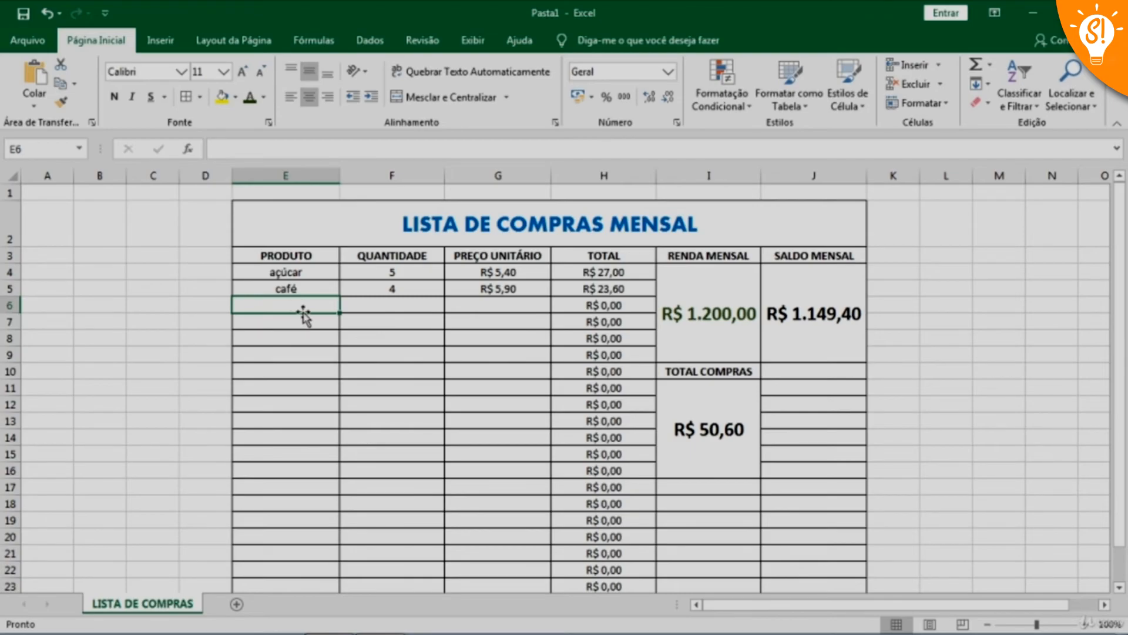
{"action": "type", "text": "sabão"}
{"action": "key", "text": "Tab"}
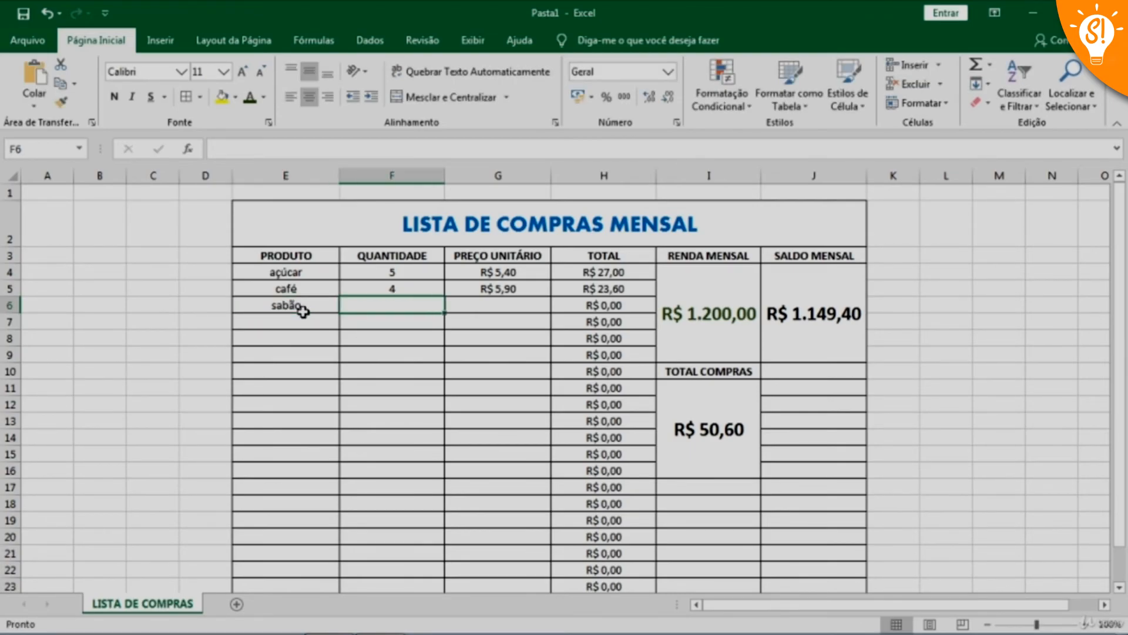
{"action": "type", "text": "3"}
{"action": "key", "text": "Tab"}
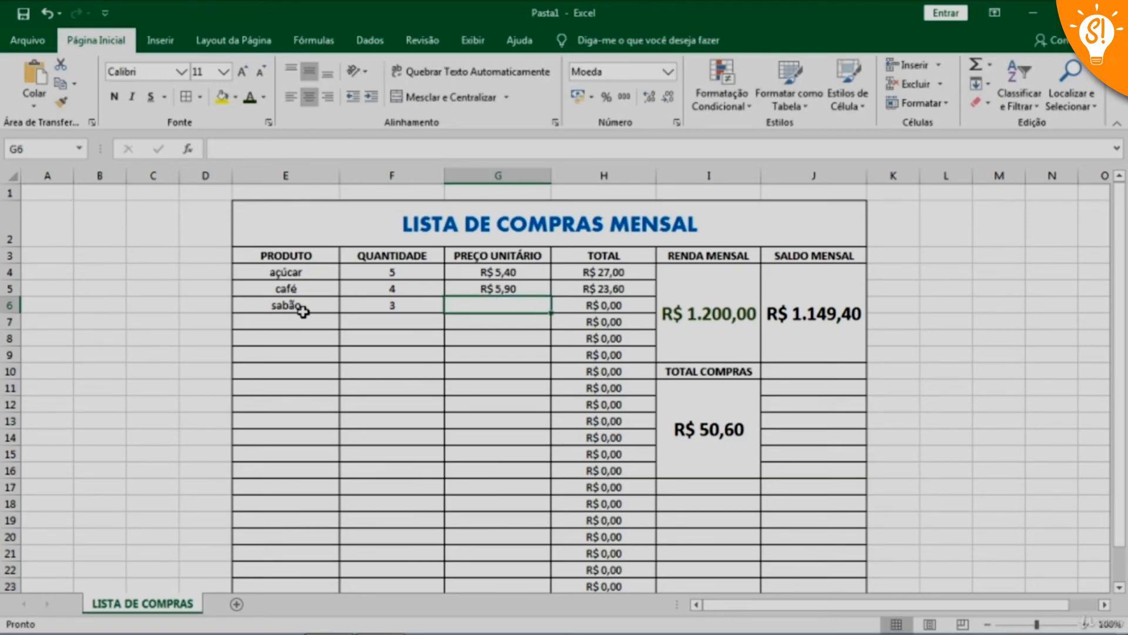
{"action": "type", "text": "2,"}
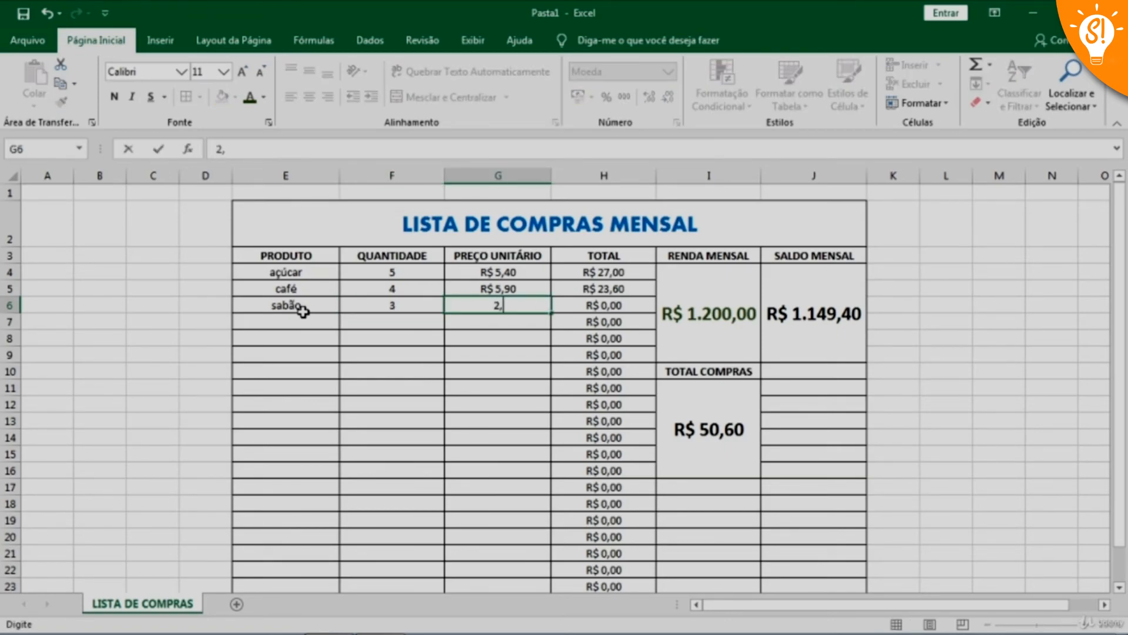
{"action": "type", "text": "5"}
{"action": "key", "text": "Tab"}
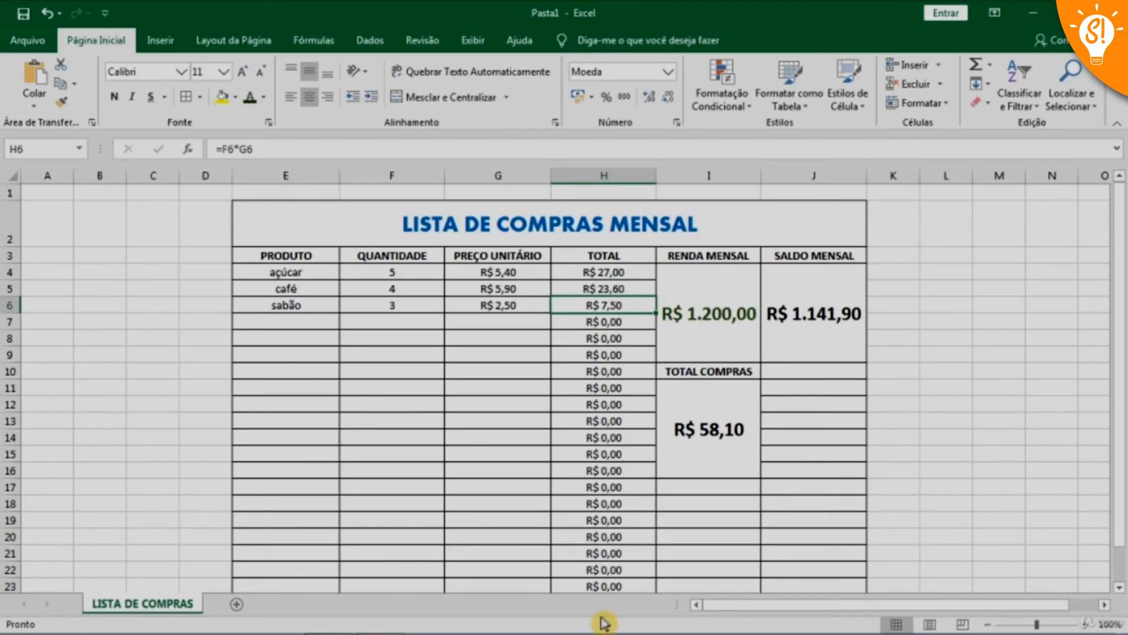
{"action": "left_click", "coordinate": [614, 569]}
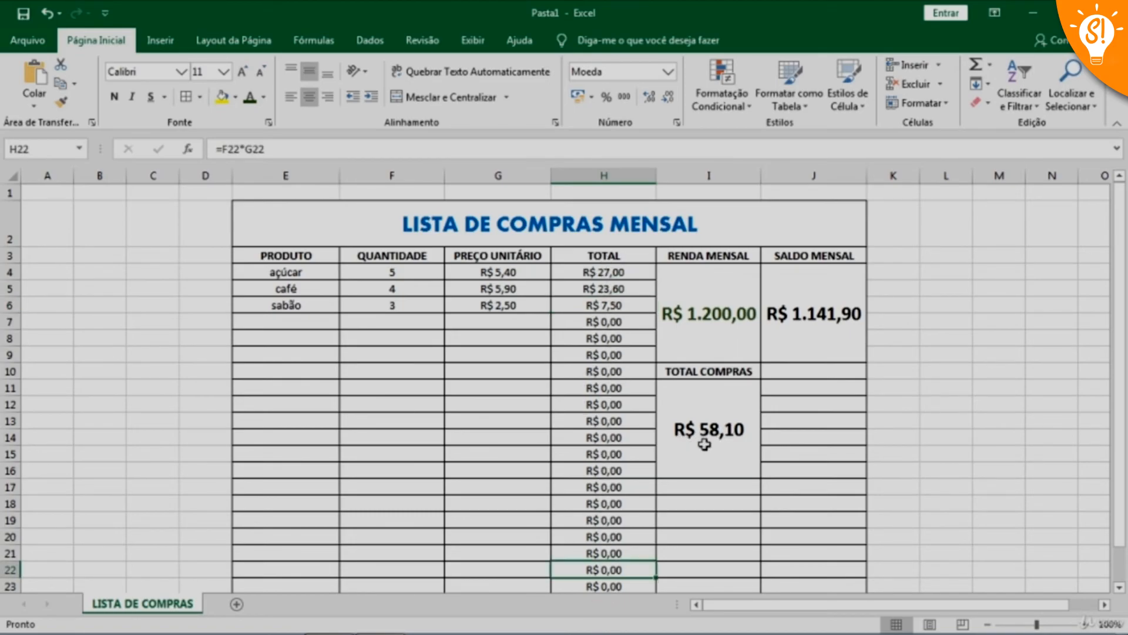
{"action": "left_click_drag", "start_coordinate": [605, 272], "coordinate": [617, 541]}
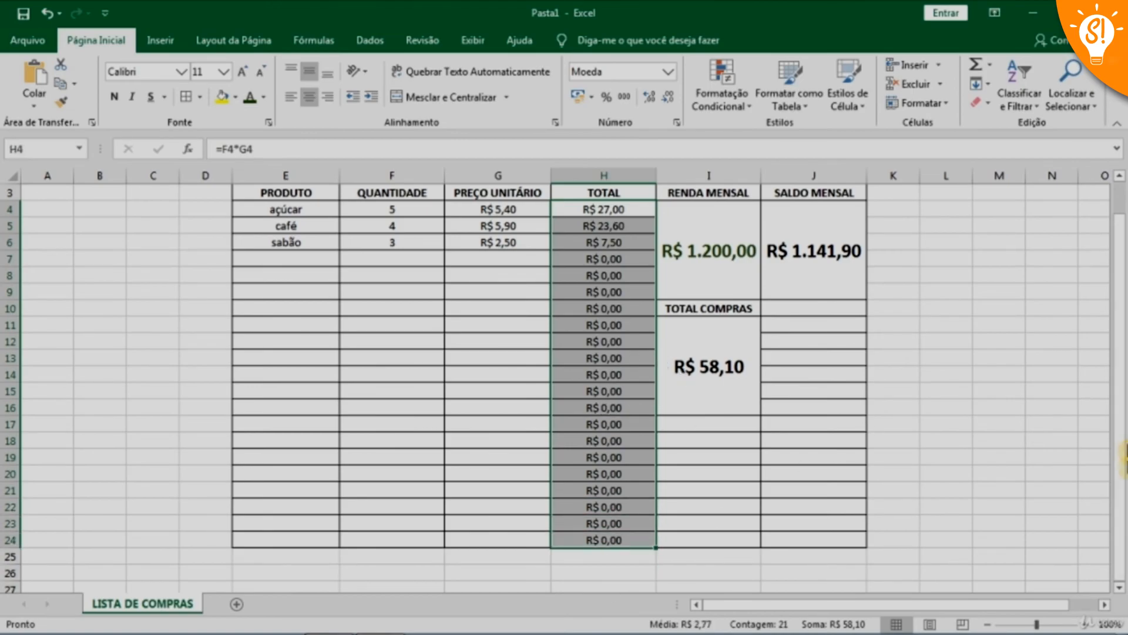
{"action": "scroll", "coordinate": [613, 435], "scroll_direction": "up", "scroll_amount": 1}
{"action": "left_click", "coordinate": [613, 435]}
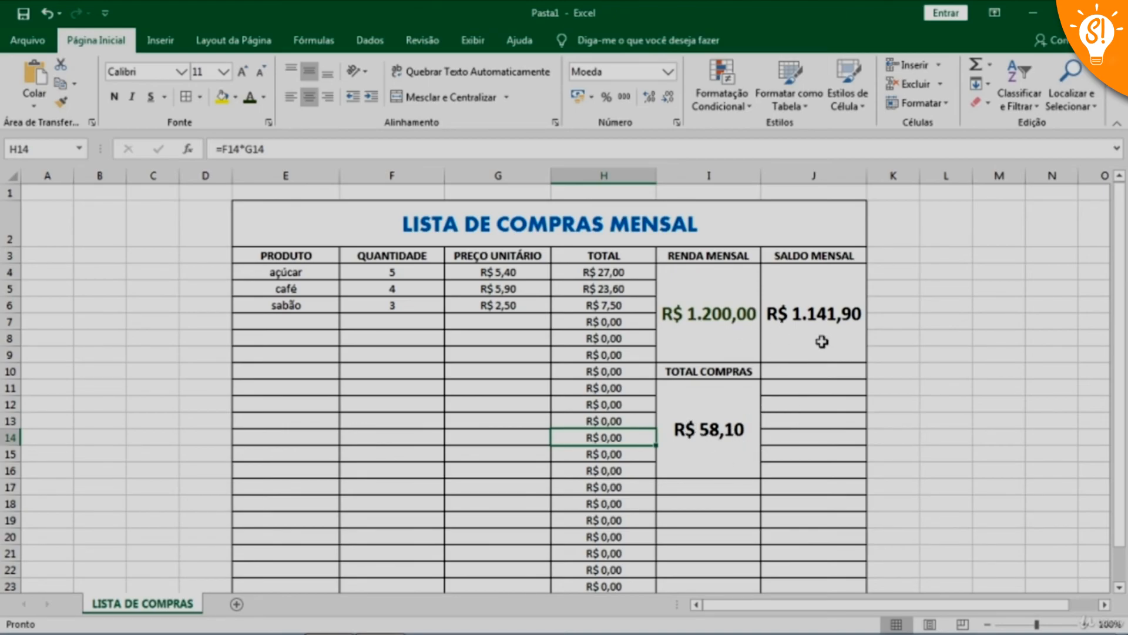
- Add the product creme dental in row 7 with quantity 5 and unit price 6,9
{"action": "left_click", "coordinate": [301, 322]}
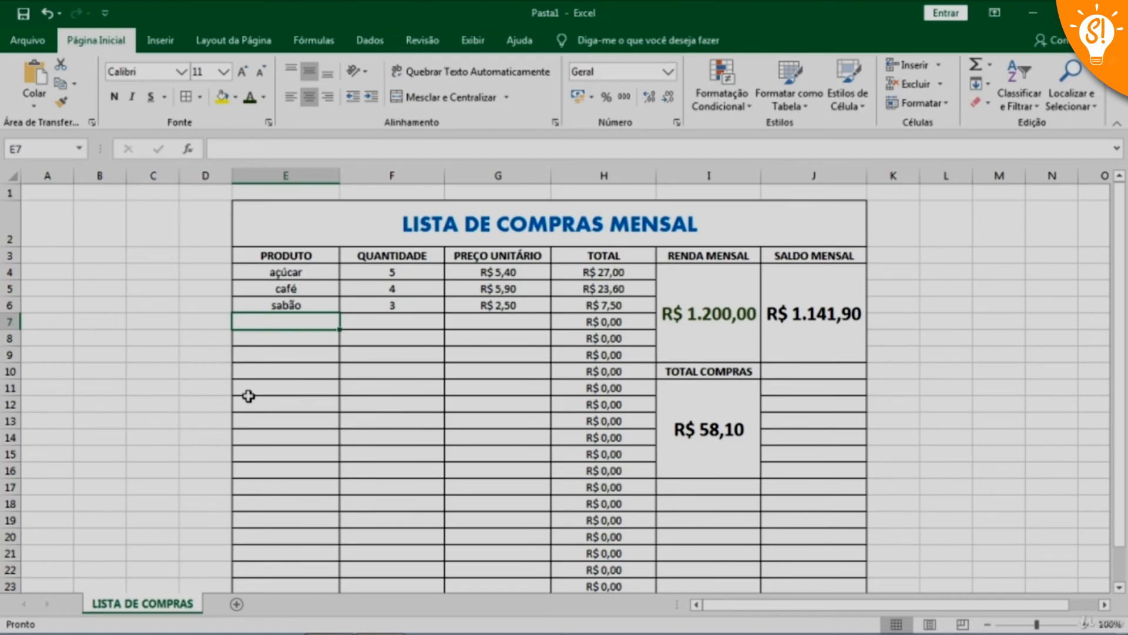
{"action": "type", "text": "creme den"}
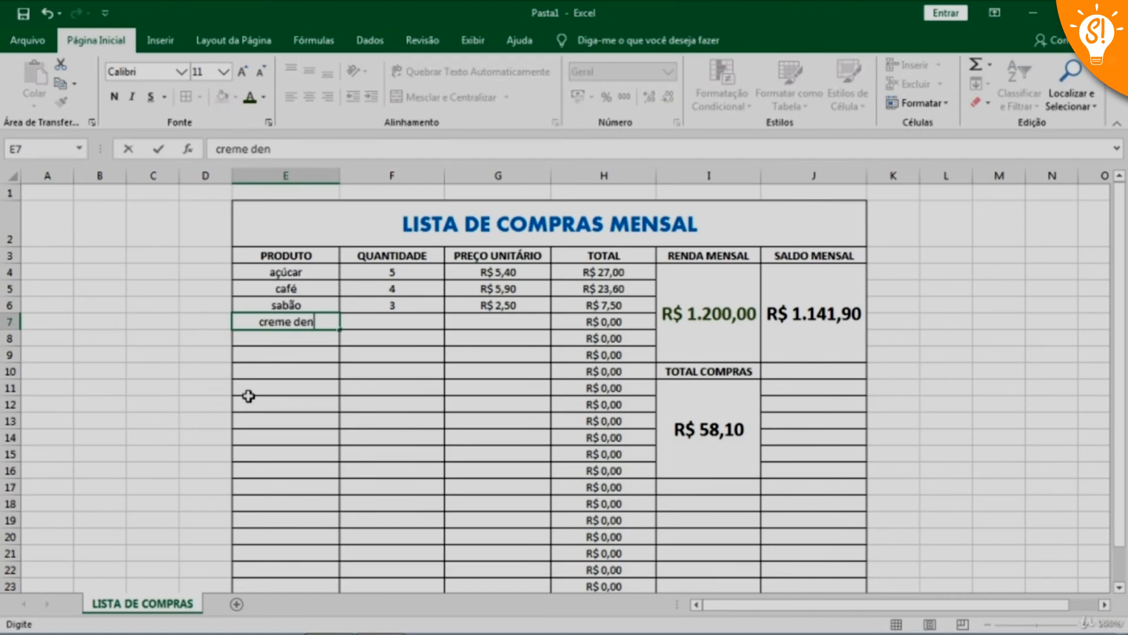
{"action": "type", "text": "tal"}
{"action": "key", "text": "Tab"}
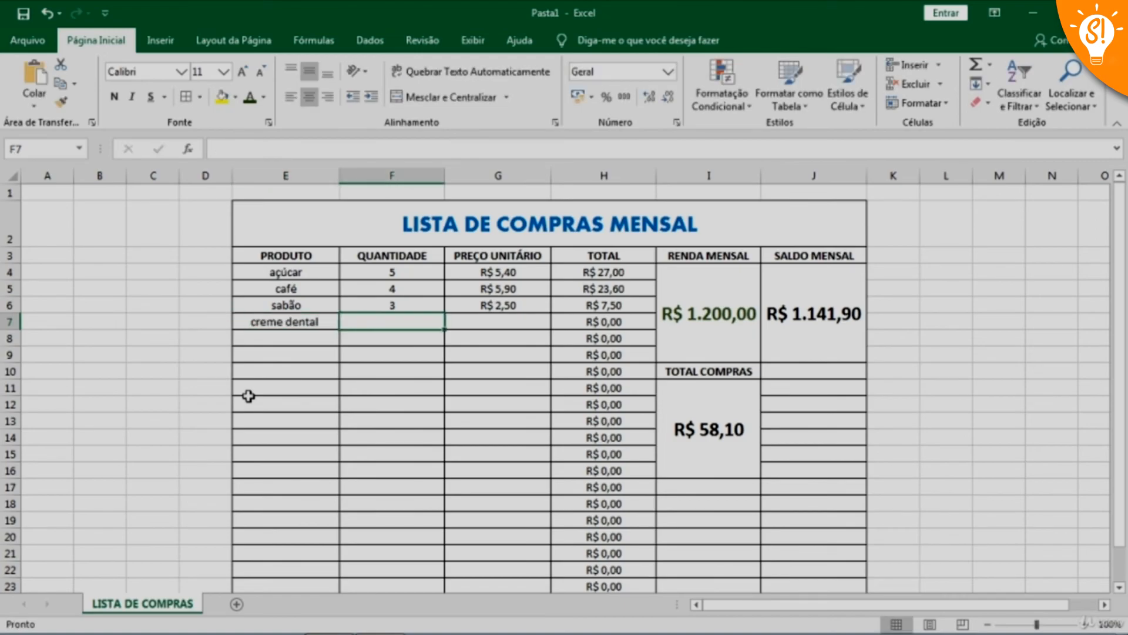
{"action": "type", "text": "5"}
{"action": "key", "text": "Tab"}
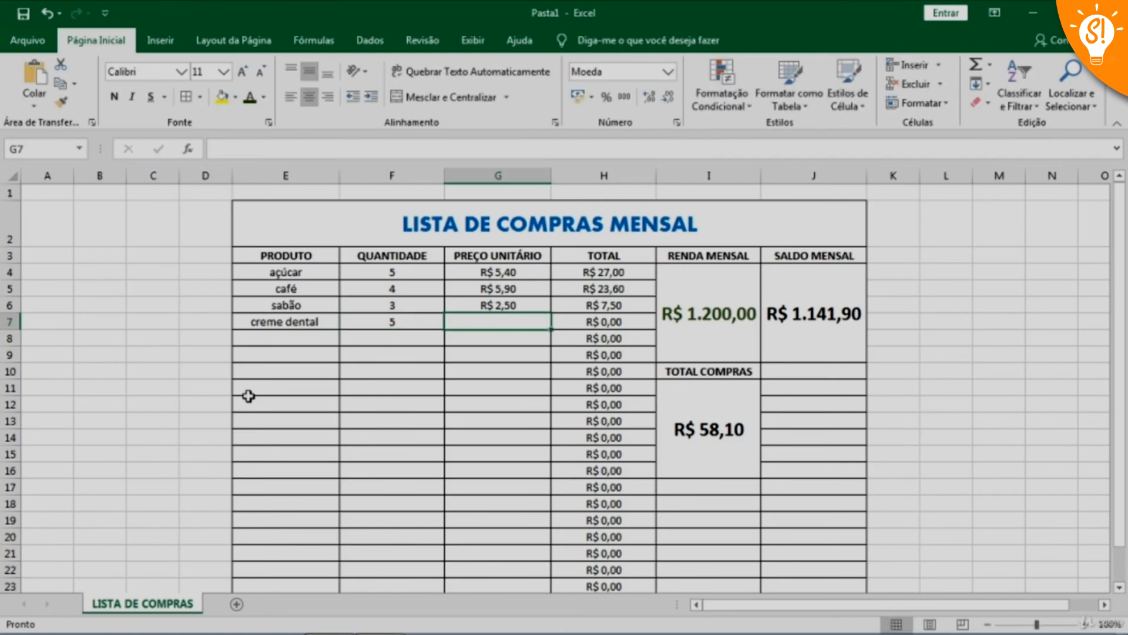
{"action": "type", "text": "6,9"}
{"action": "key", "text": "Tab"}
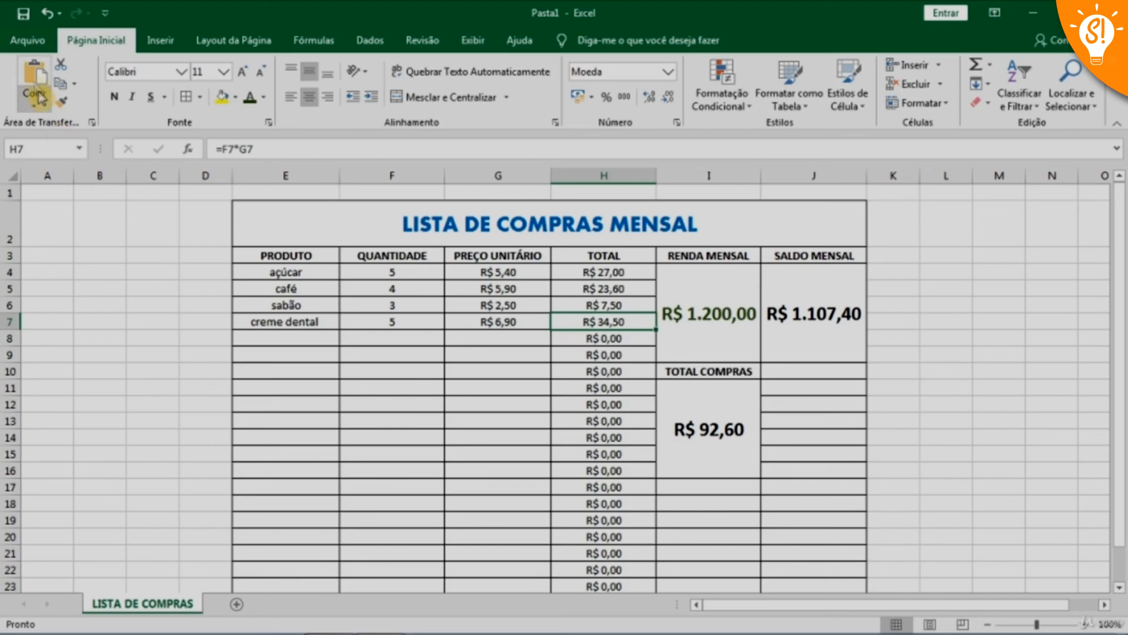
- Save the workbook in this PC's Documentos folder under the file name "lista de compras mensal"
{"action": "left_click", "coordinate": [42, 44]}
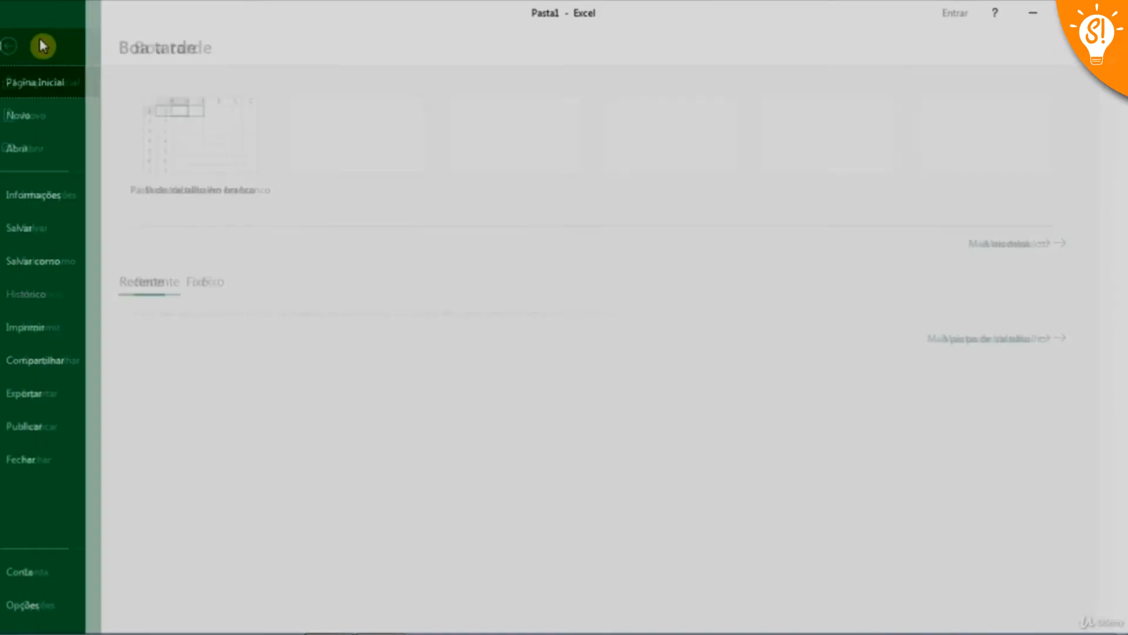
{"action": "left_click", "coordinate": [71, 270]}
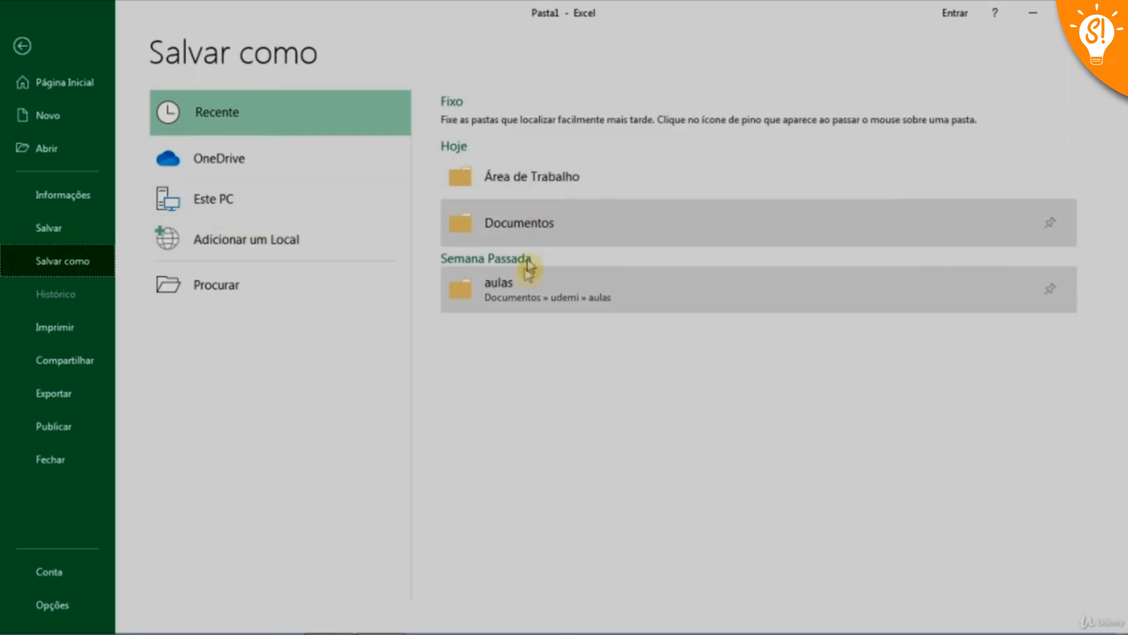
{"action": "left_click", "coordinate": [252, 207]}
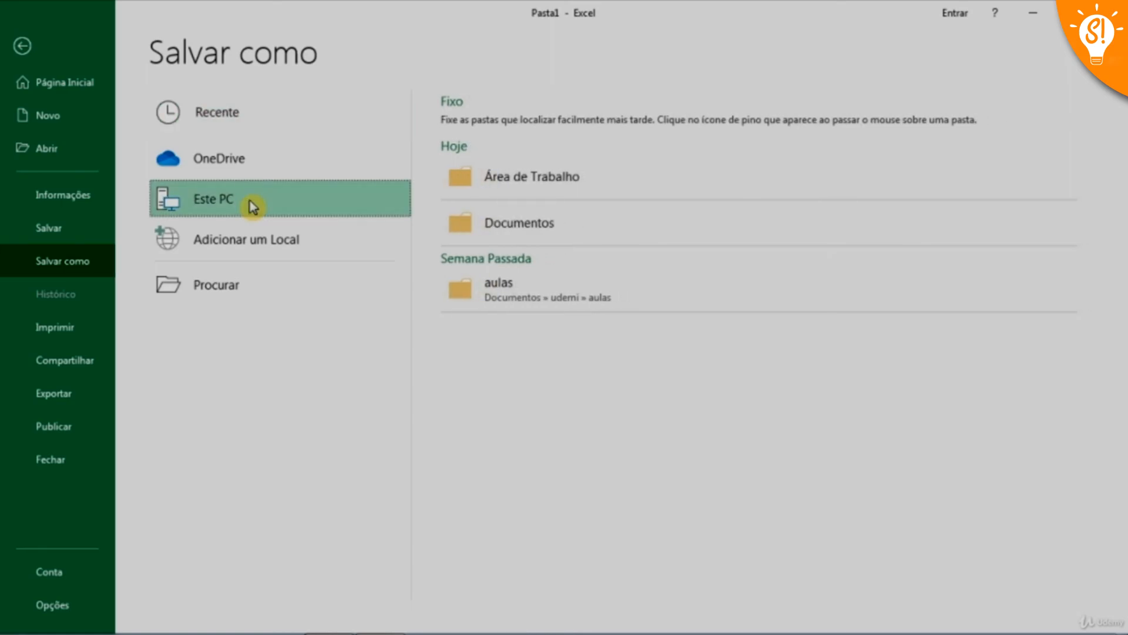
{"action": "left_click", "coordinate": [527, 227]}
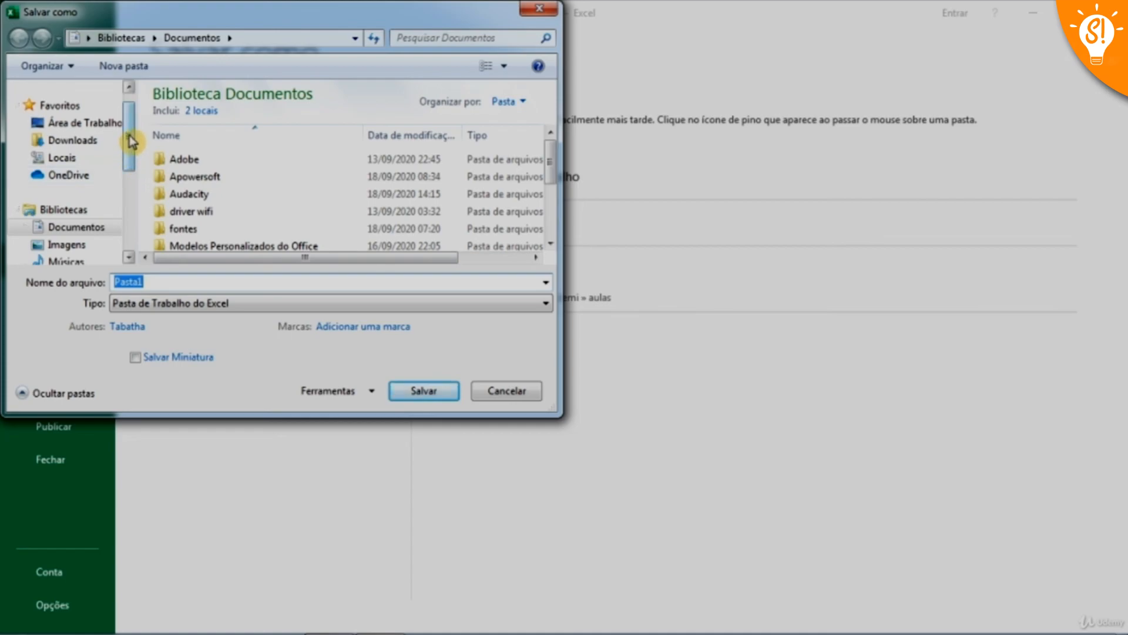
{"action": "scroll", "coordinate": [133, 127], "scroll_direction": "up", "scroll_amount": 1}
{"action": "mouse_move", "coordinate": [133, 122]}
{"action": "left_mouse_down"}
{"action": "mouse_move", "coordinate": [131, 254]}
{"action": "mouse_move", "coordinate": [124, 139]}
{"action": "left_mouse_up"}
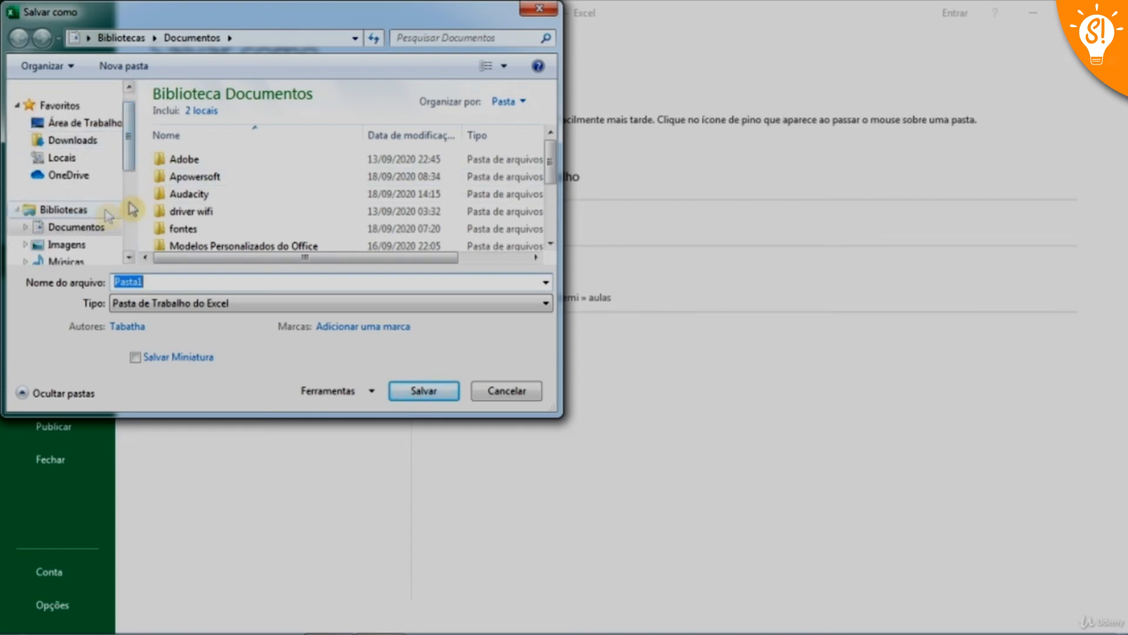
{"action": "left_click", "coordinate": [82, 233]}
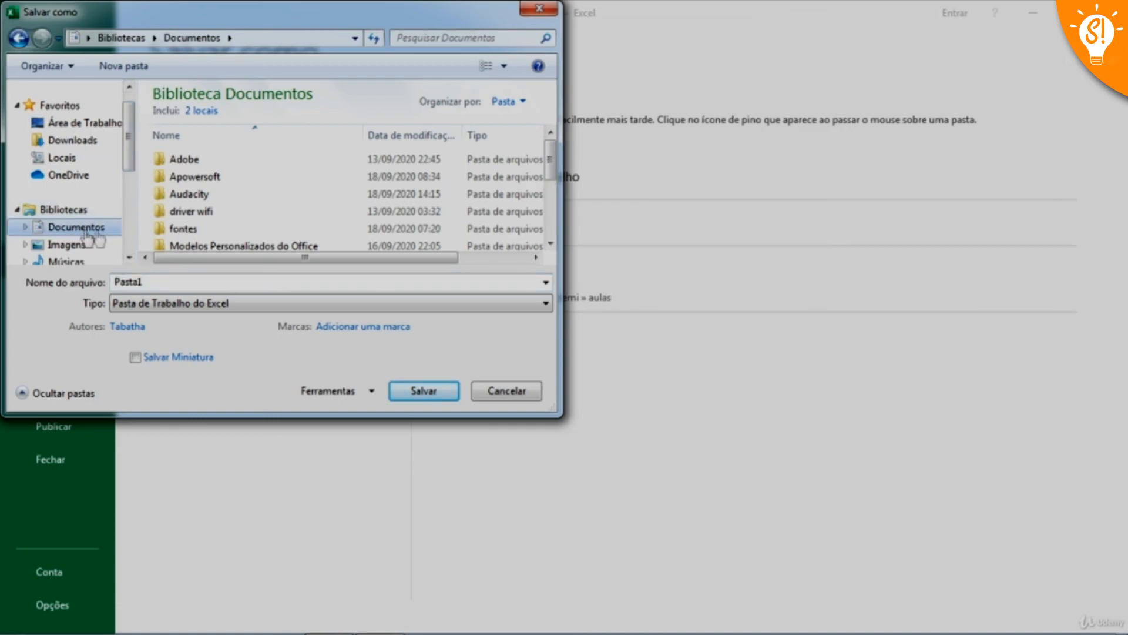
{"action": "left_click", "coordinate": [151, 282]}
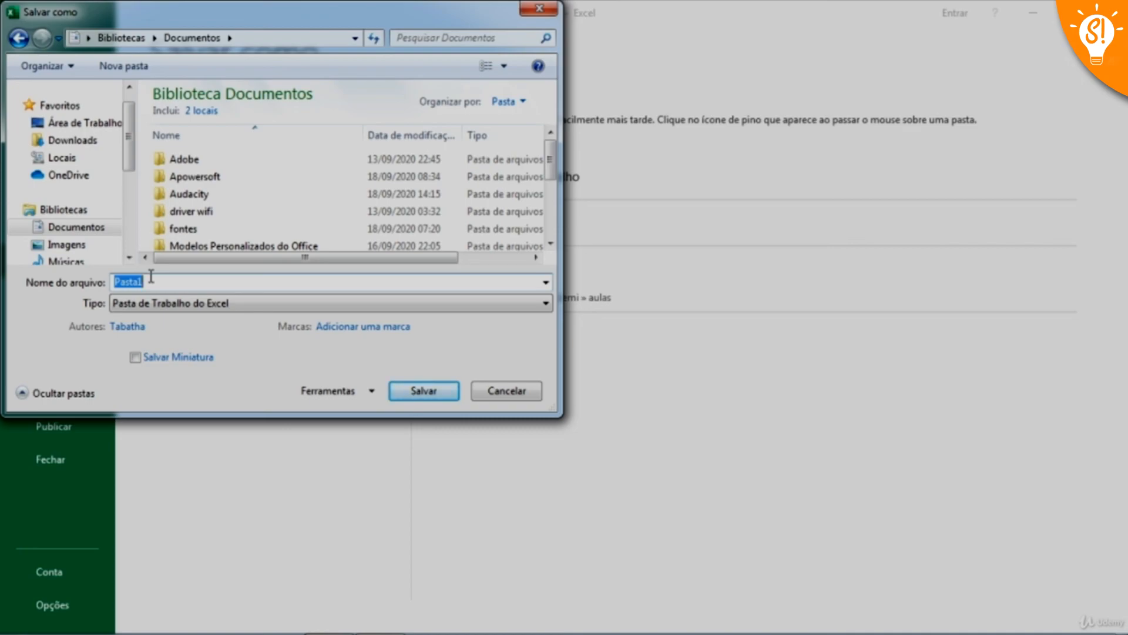
{"action": "type", "text": "li"}
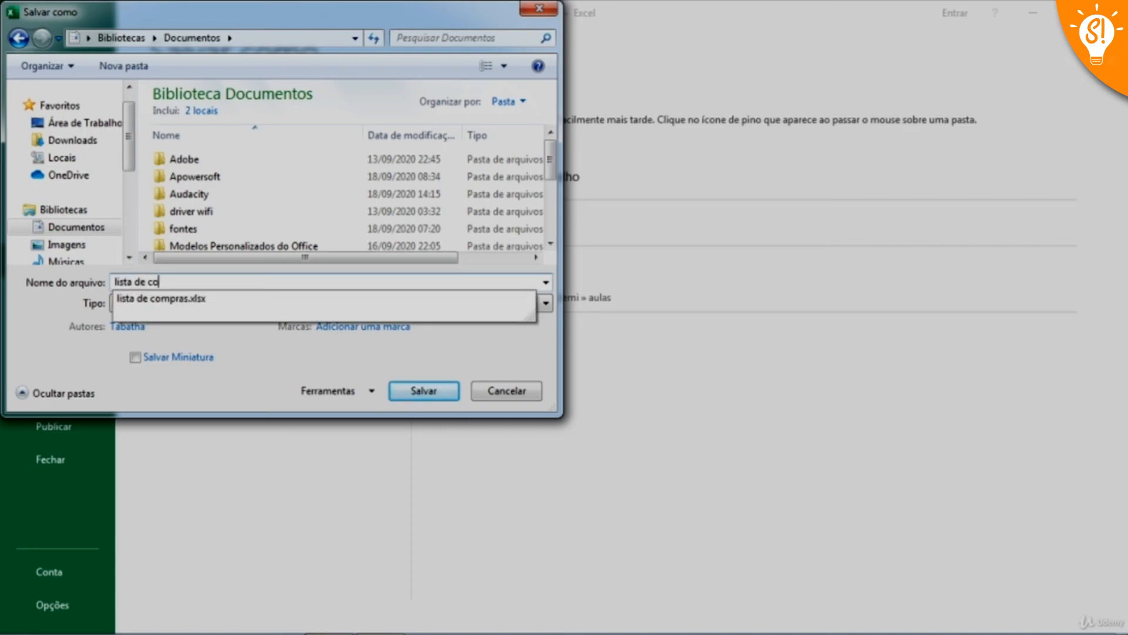
{"action": "type", "text": "sta de compras mensal"}
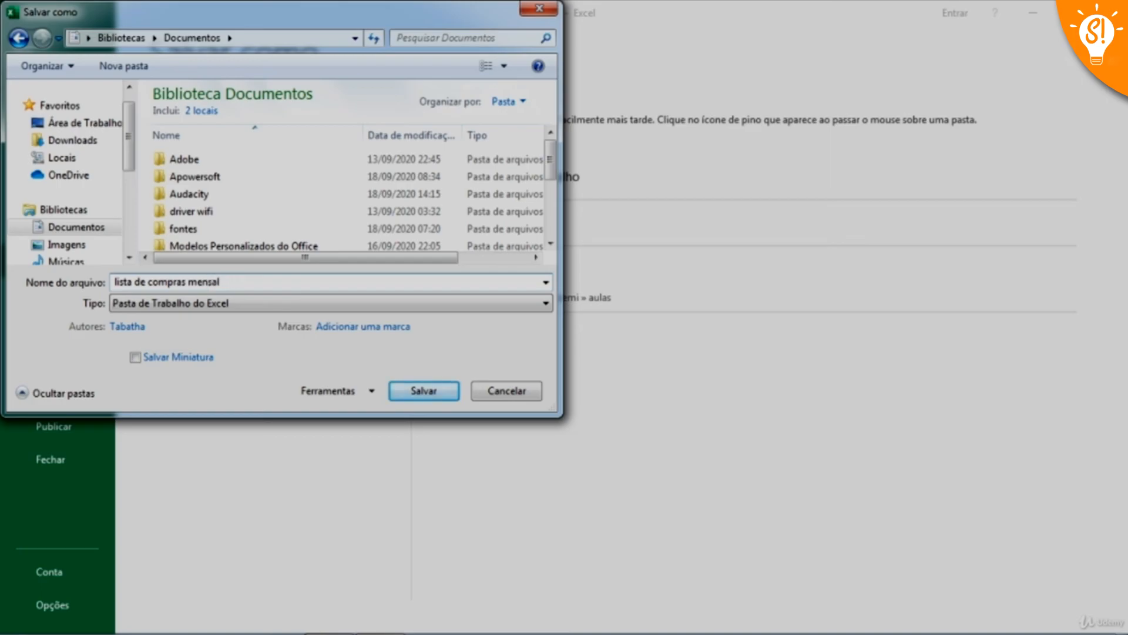
{"action": "left_click", "coordinate": [424, 393]}
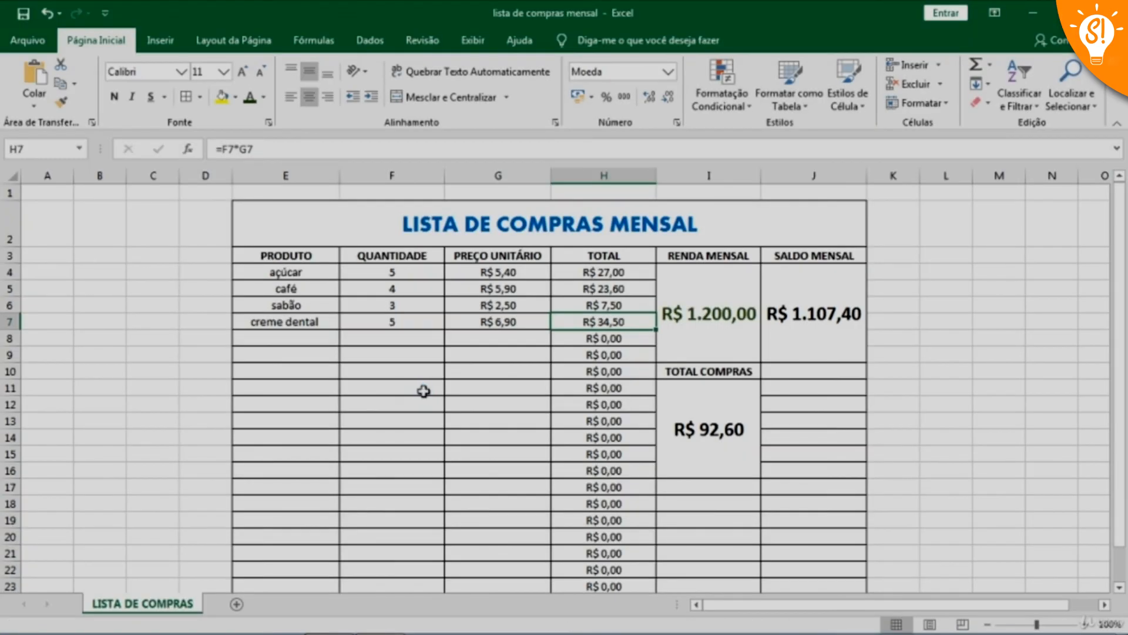